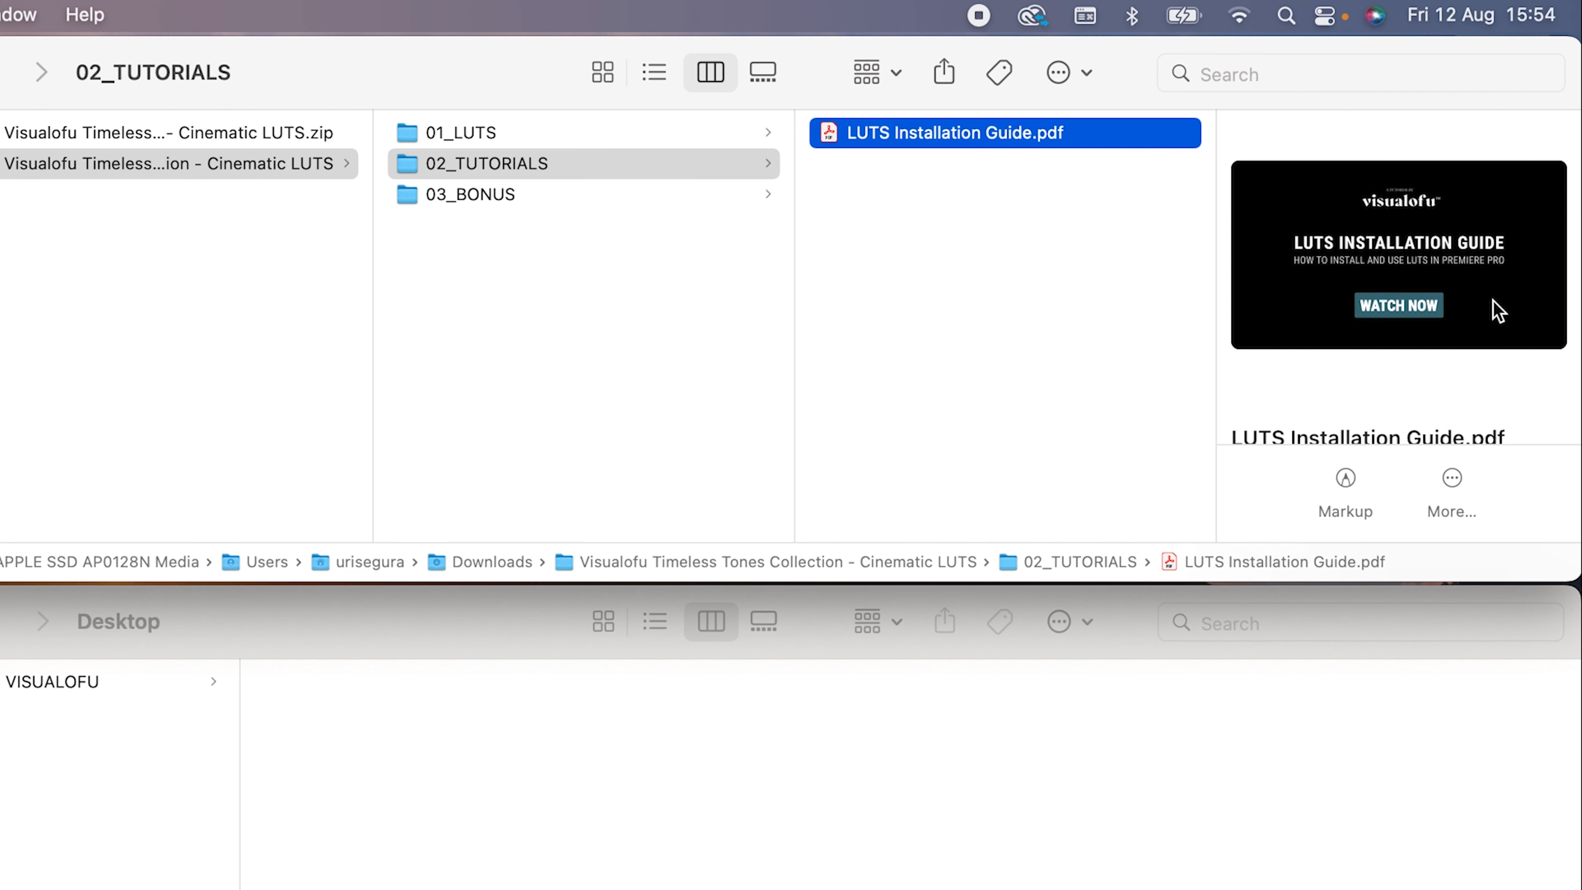
Look through the contents of the 03_BONUS and 01_LUTS folders in the downloaded Cinematic LUTS collection.
click(643, 195)
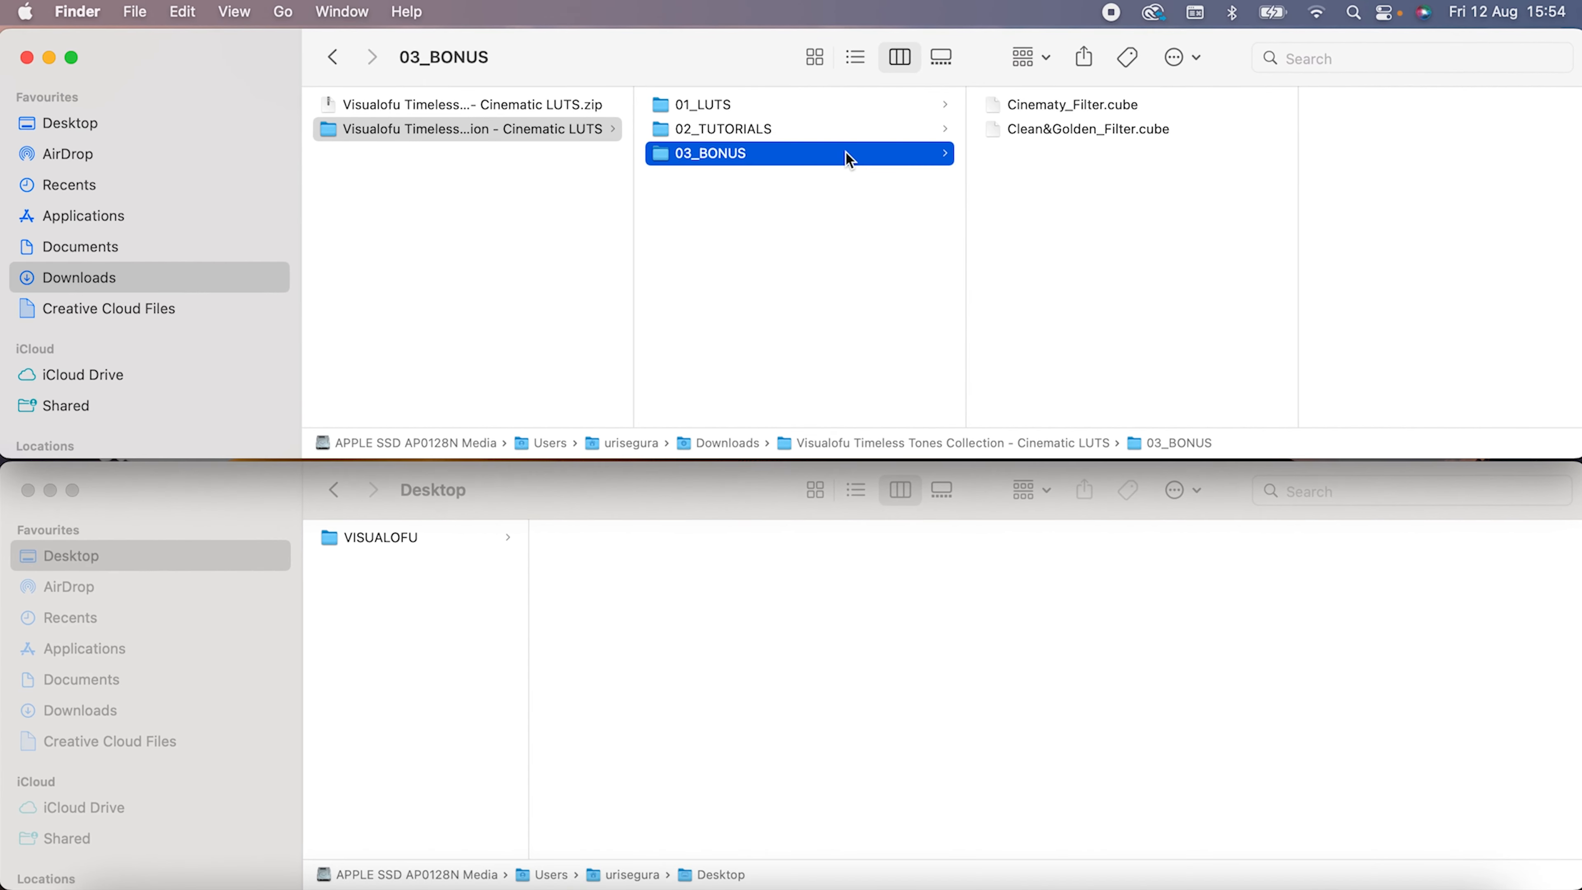
click(820, 100)
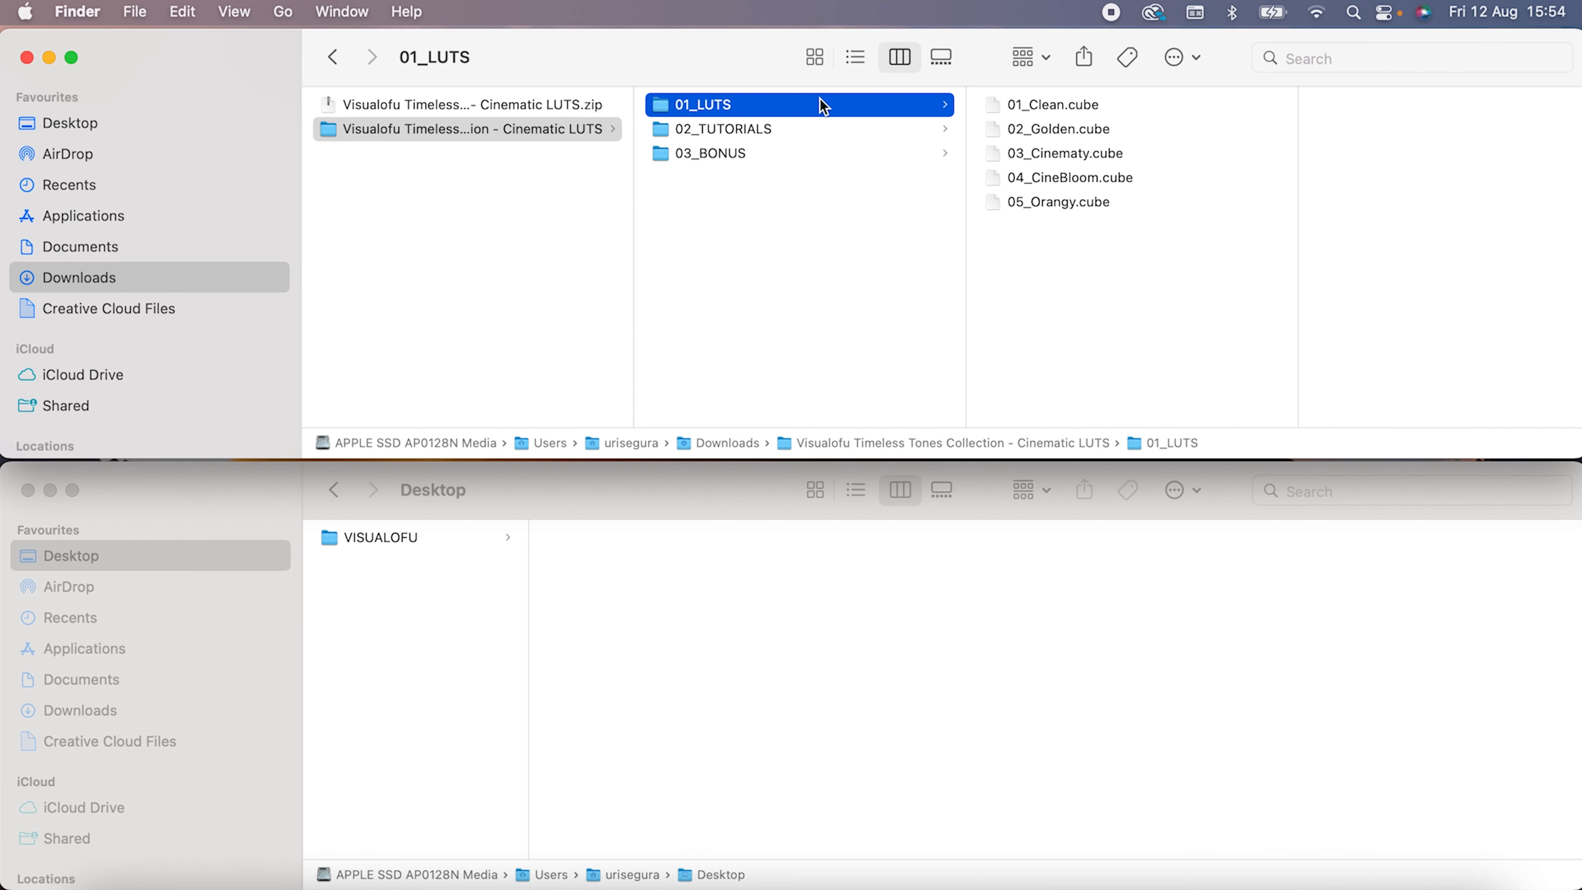
click(1076, 104)
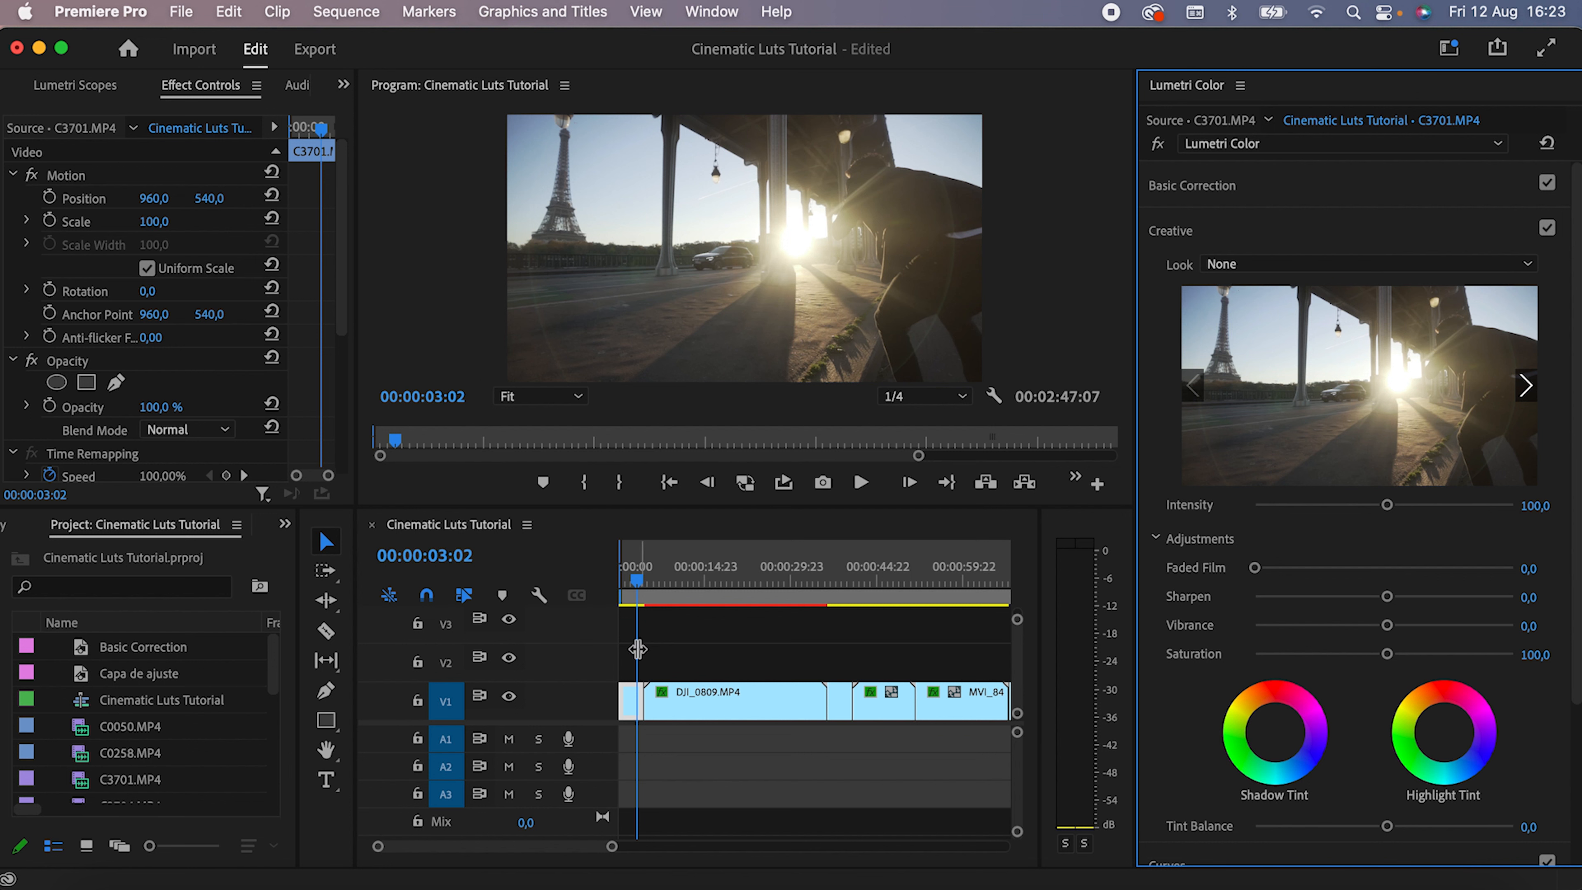
For the first timeline clip, browse for a custom Creative look in the 01_LUTS folder of the downloaded Visualofu collection.
click(630, 704)
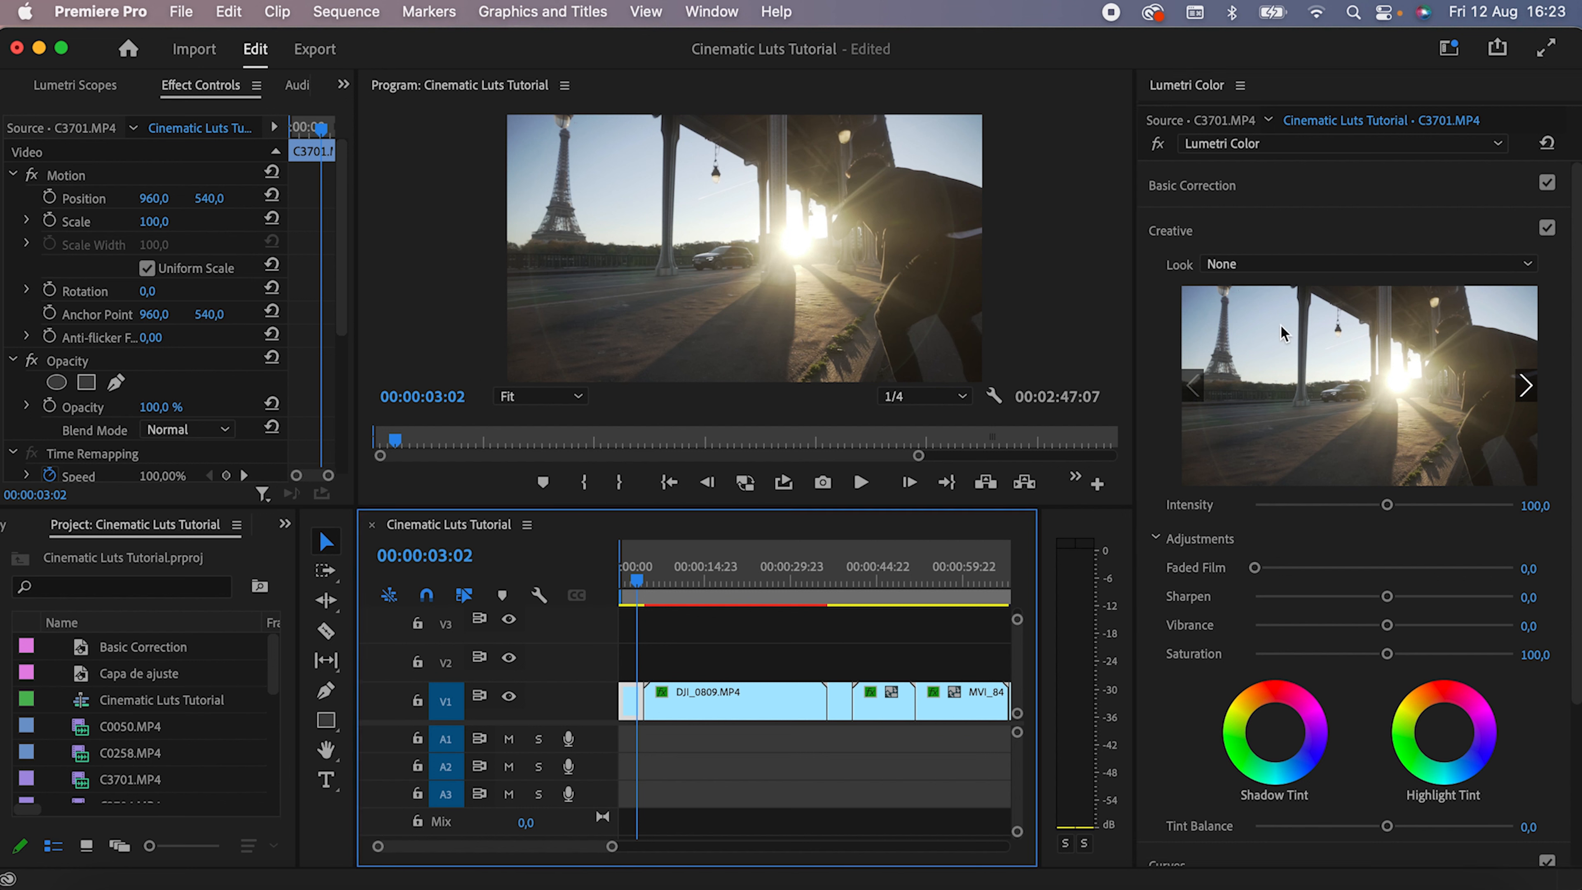
click(1333, 265)
click(1283, 337)
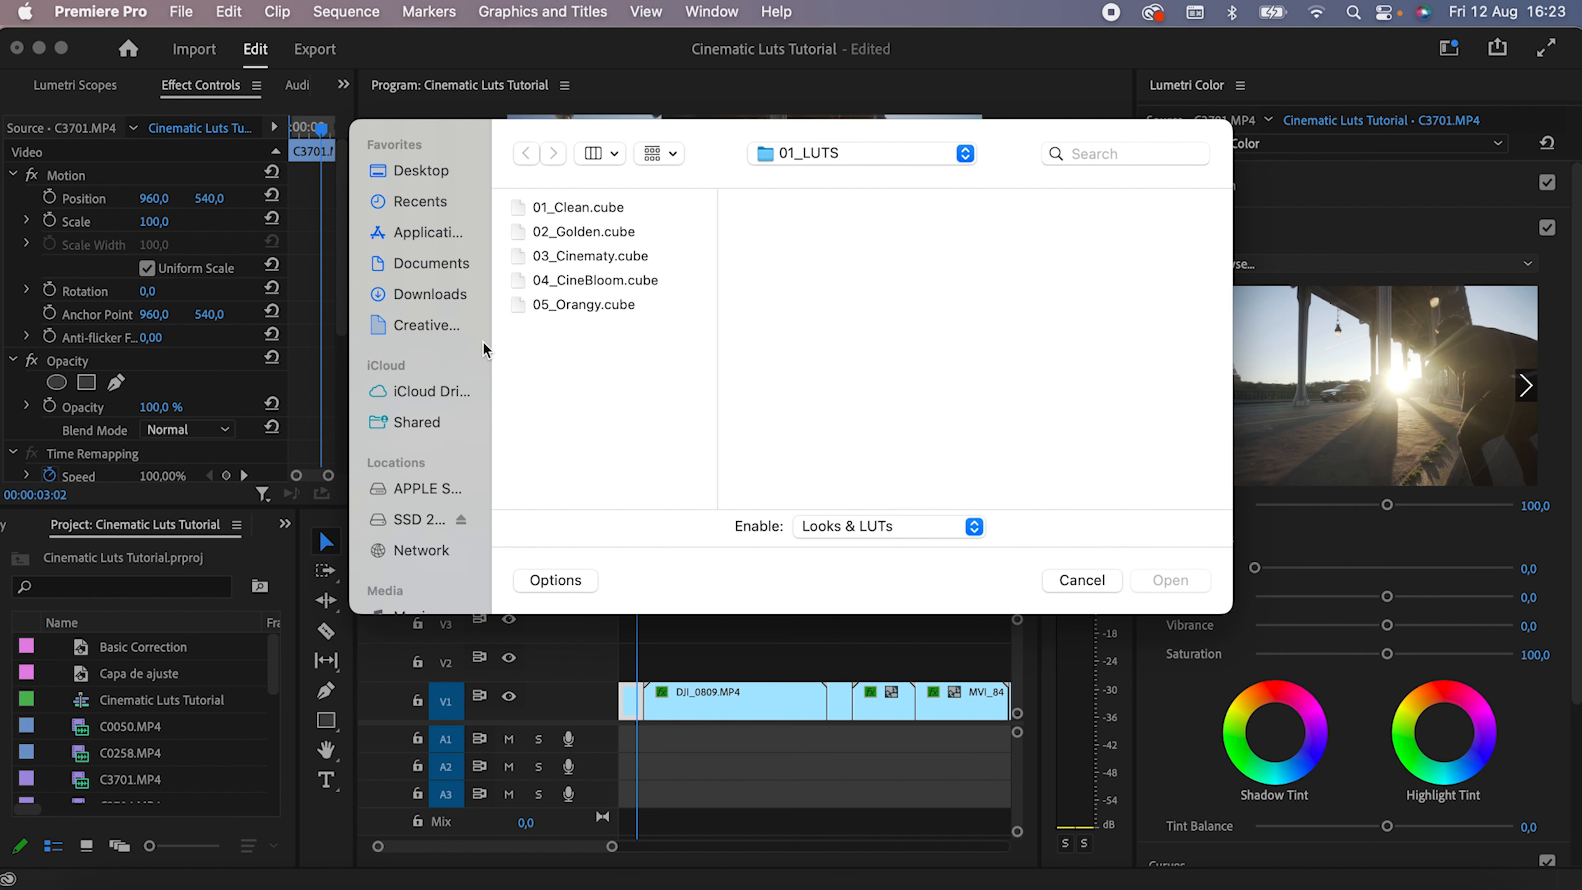
click(445, 296)
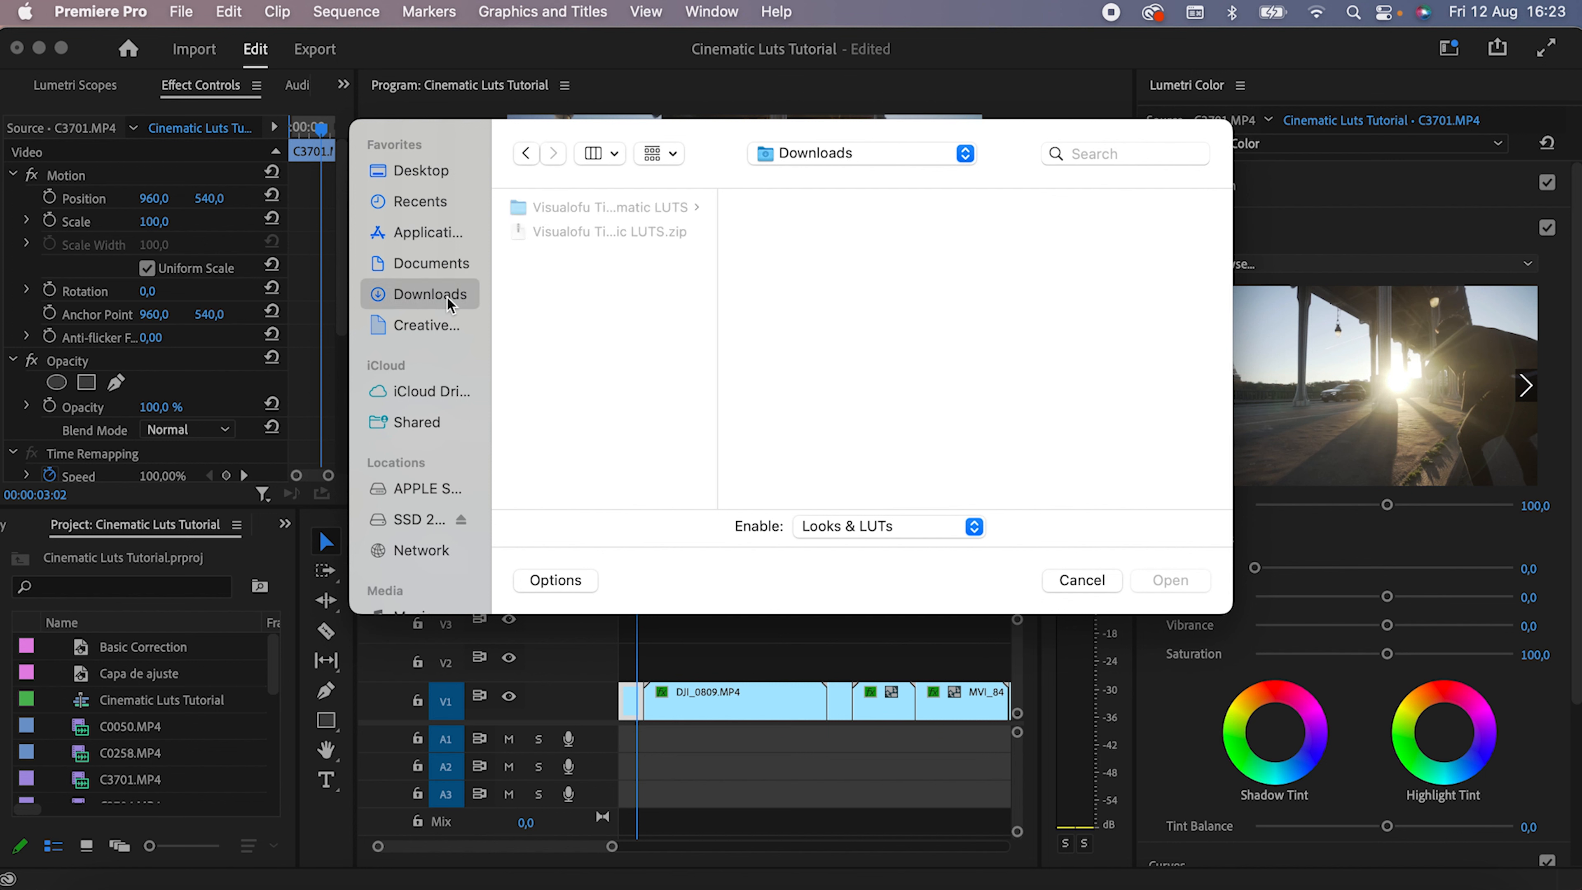
click(619, 207)
click(854, 209)
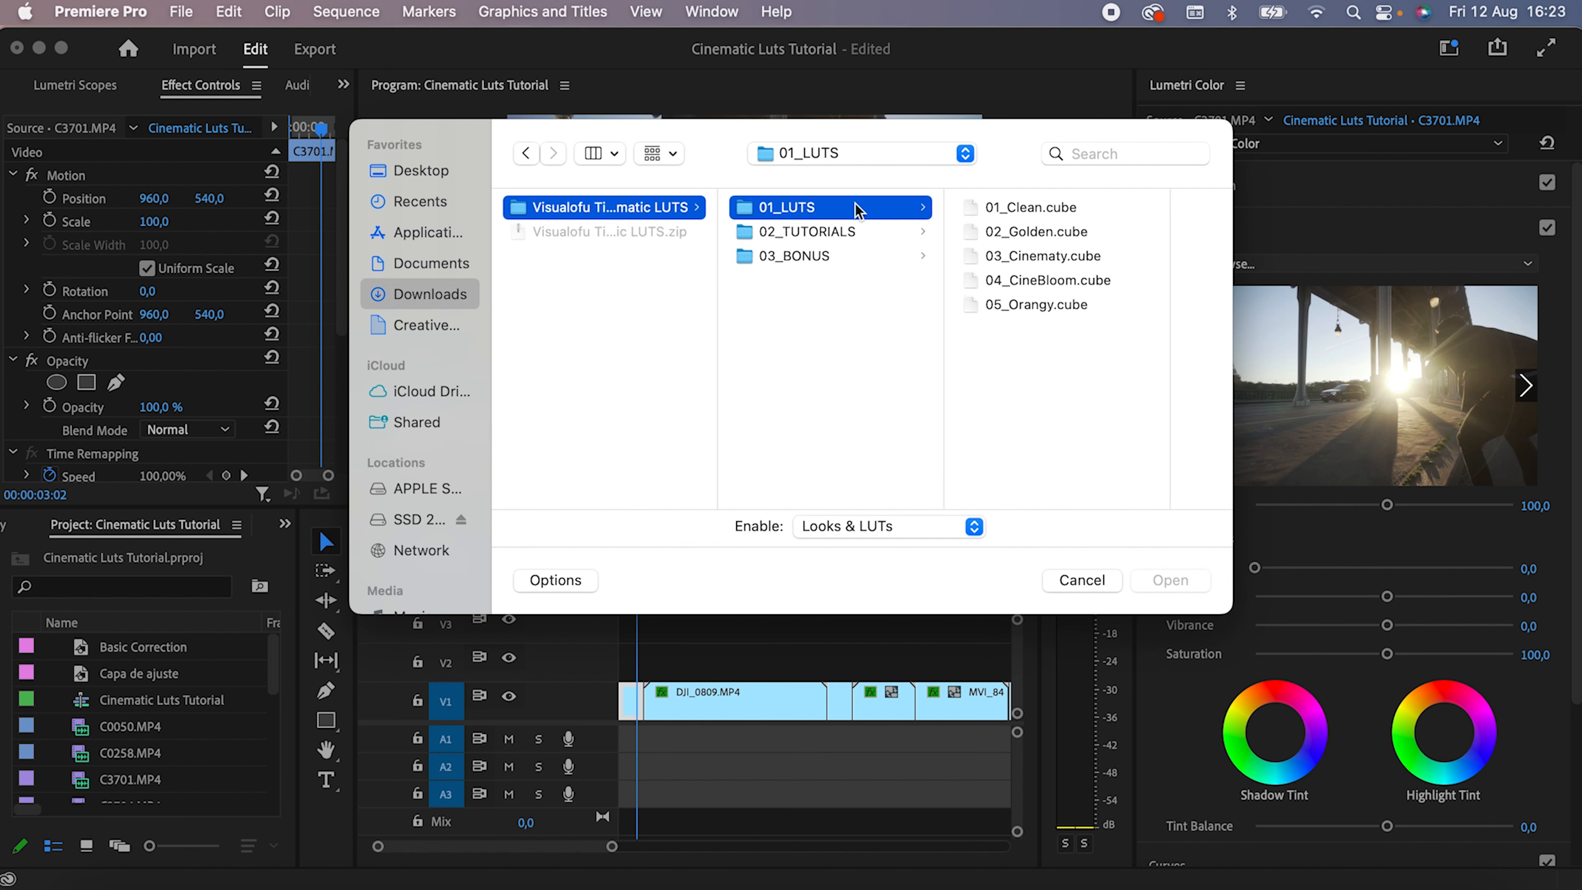
Load 05_Orangy.cube as the clip's Creative look.
click(1034, 208)
key(Down)
key(Down)
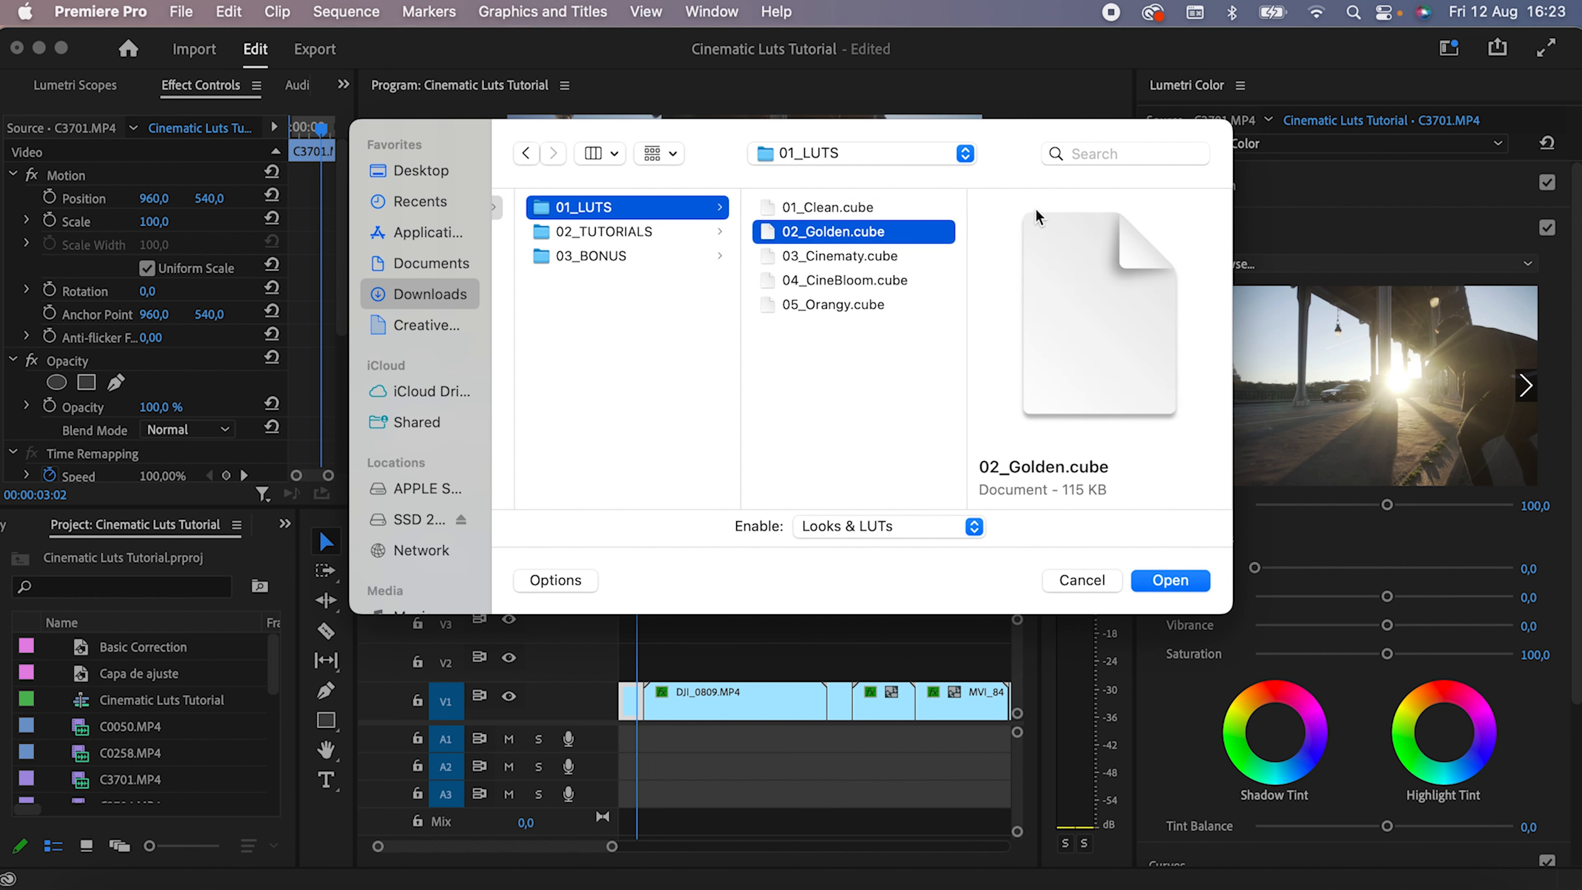
key(Down)
key(Down)
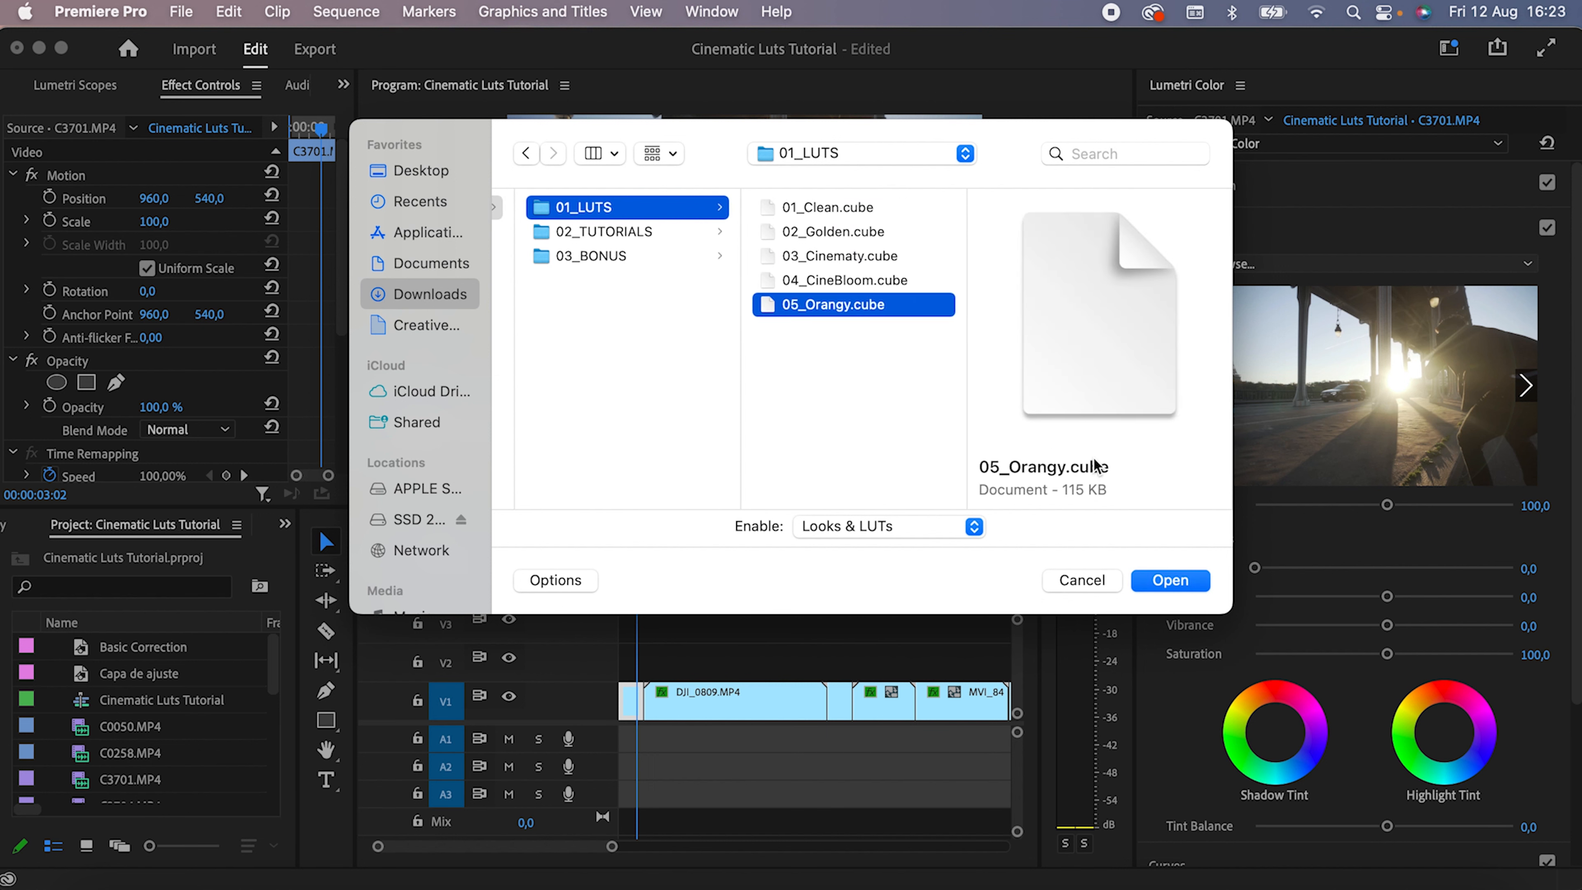
click(1169, 581)
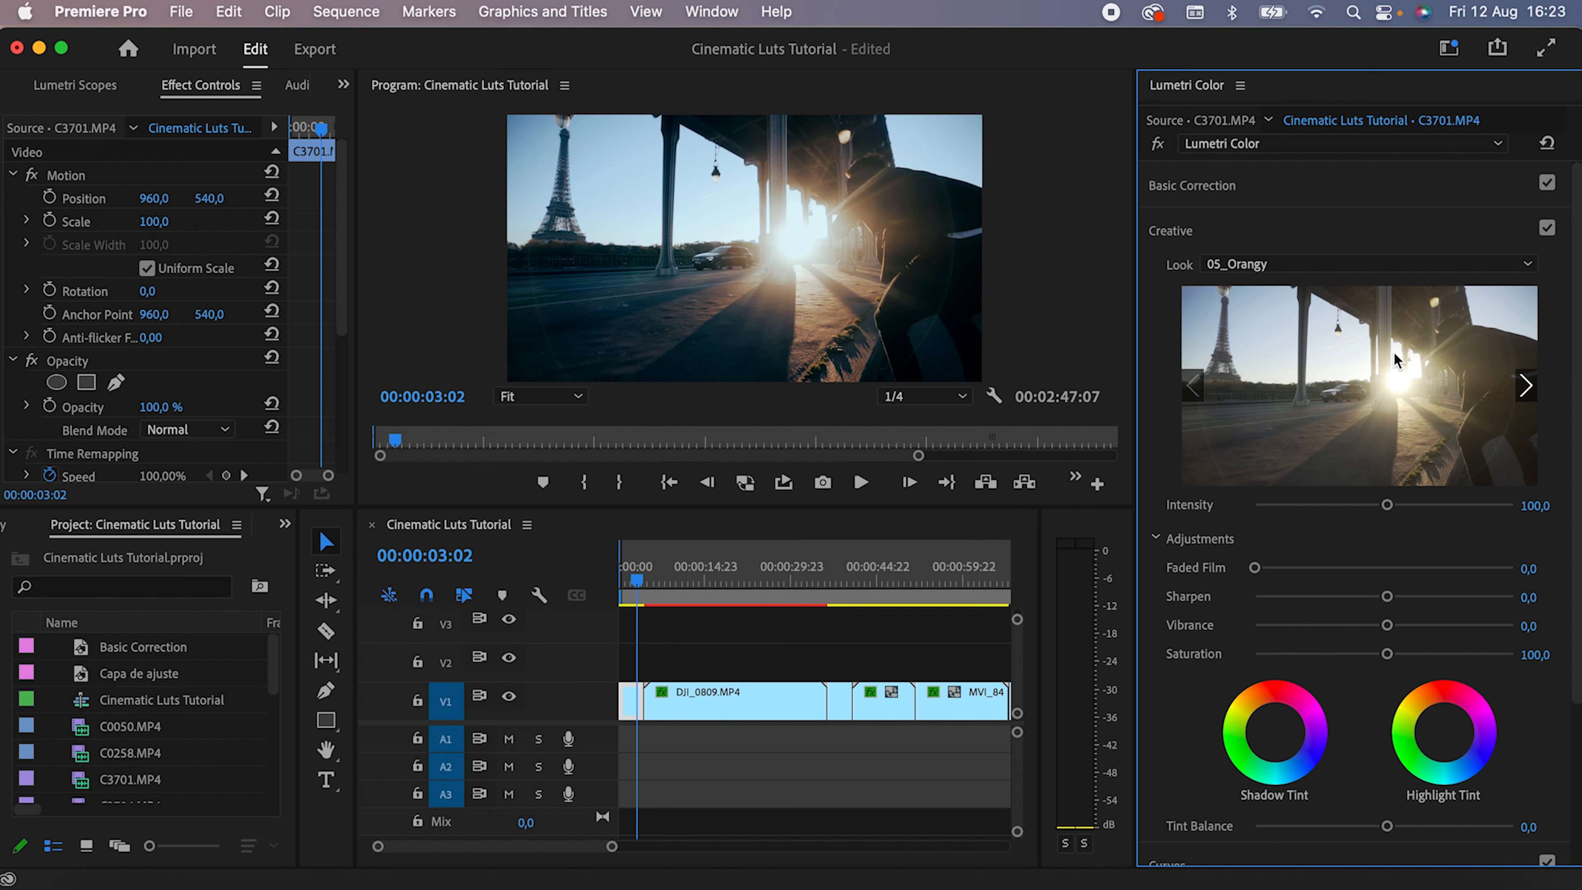
Look through the available Creative looks for the clip without changing the current one.
click(1361, 268)
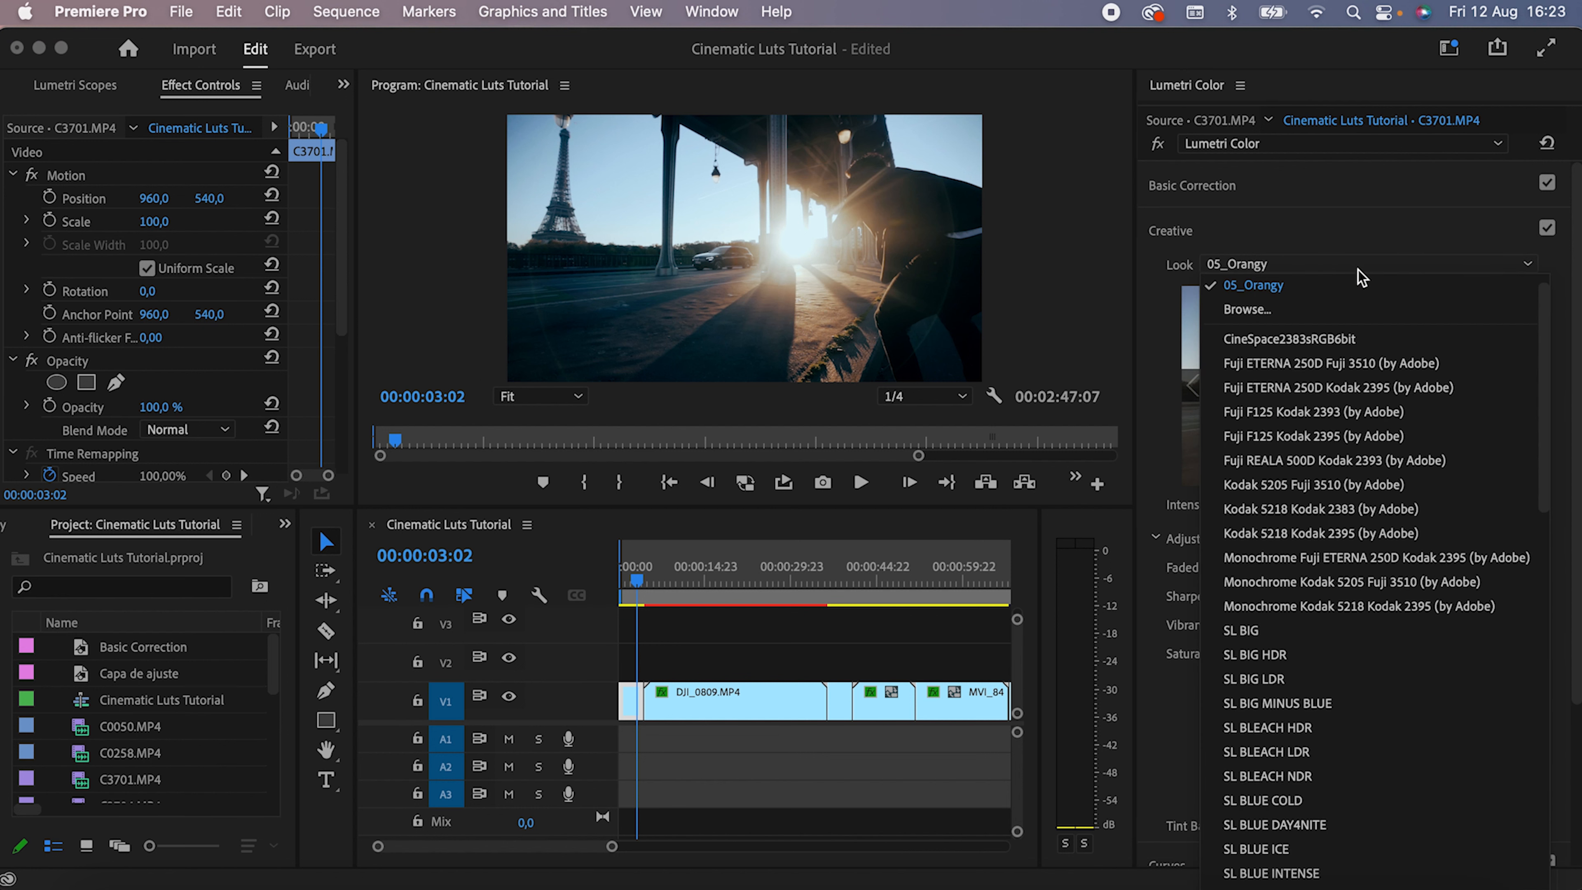
scroll(1364, 468, down, 10)
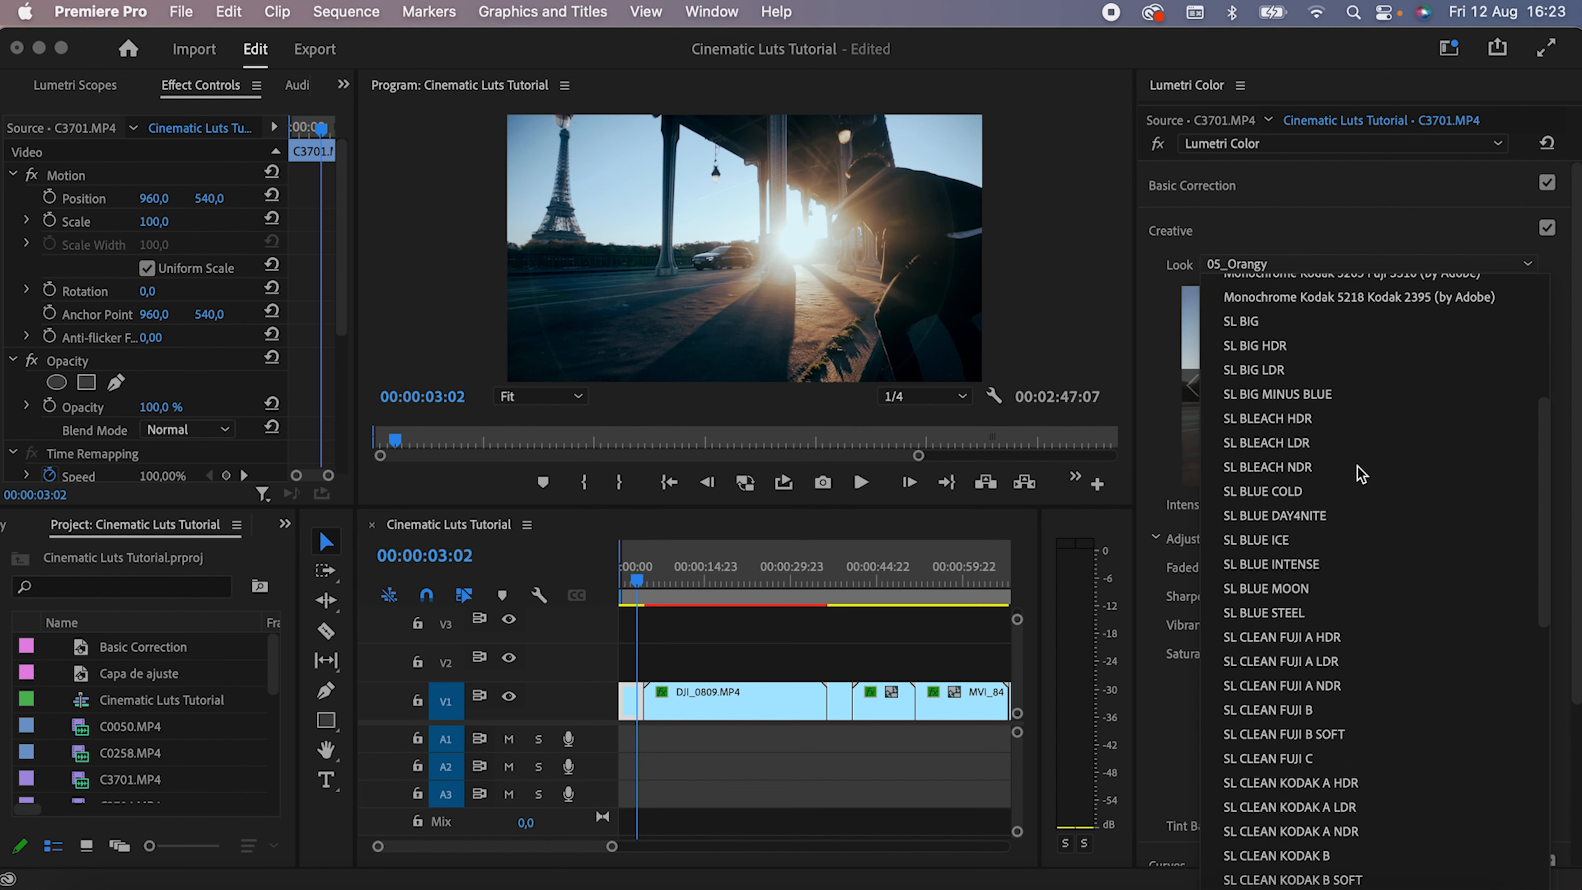
scroll(1358, 467, up, 15)
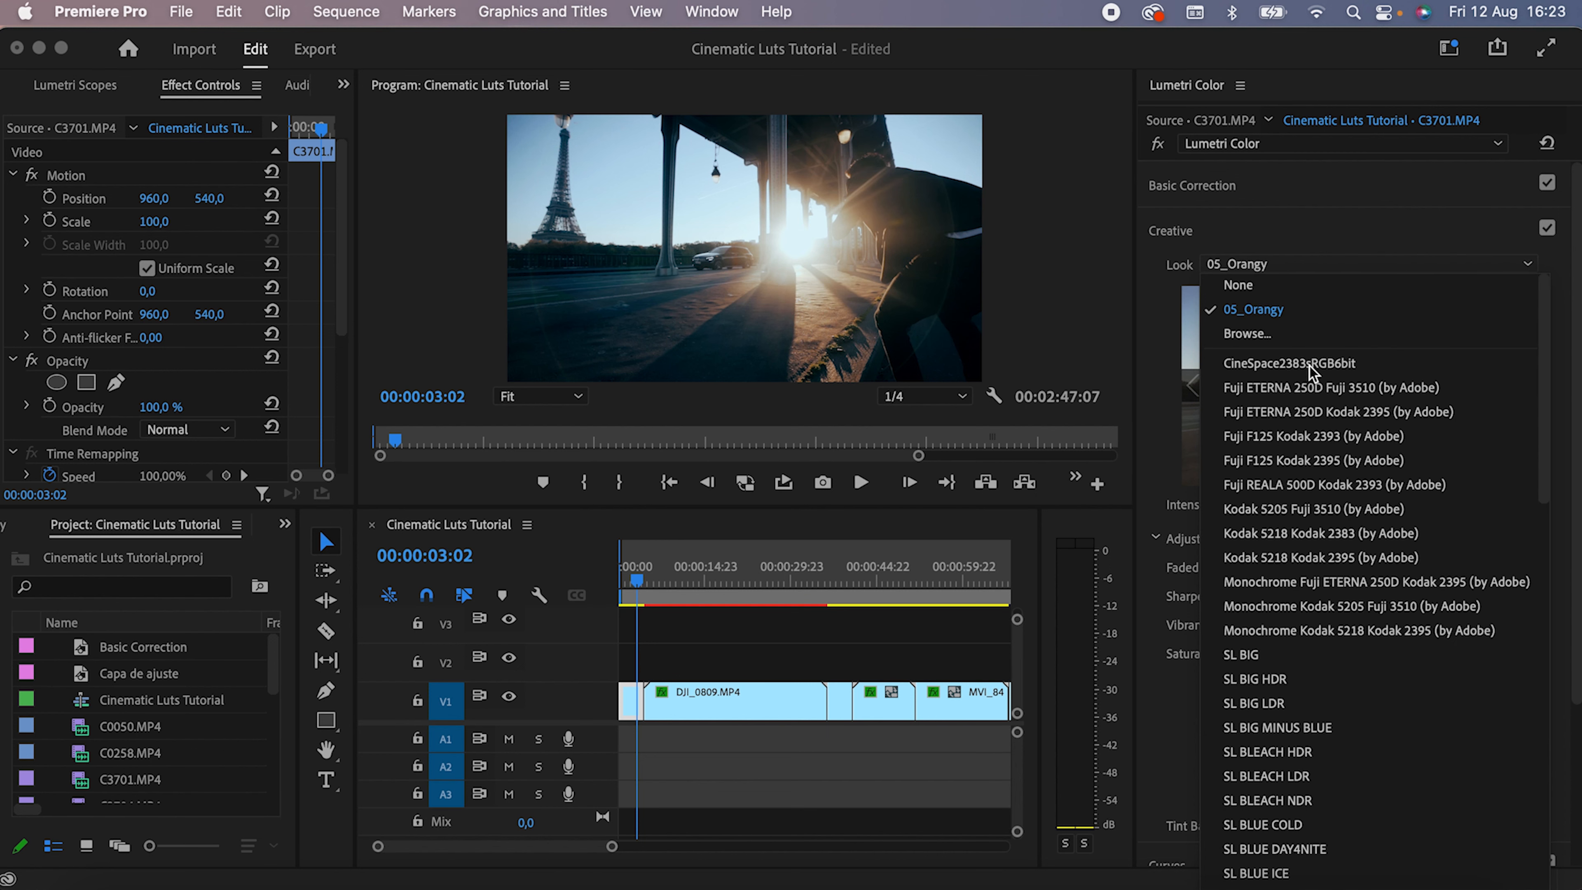
click(1342, 263)
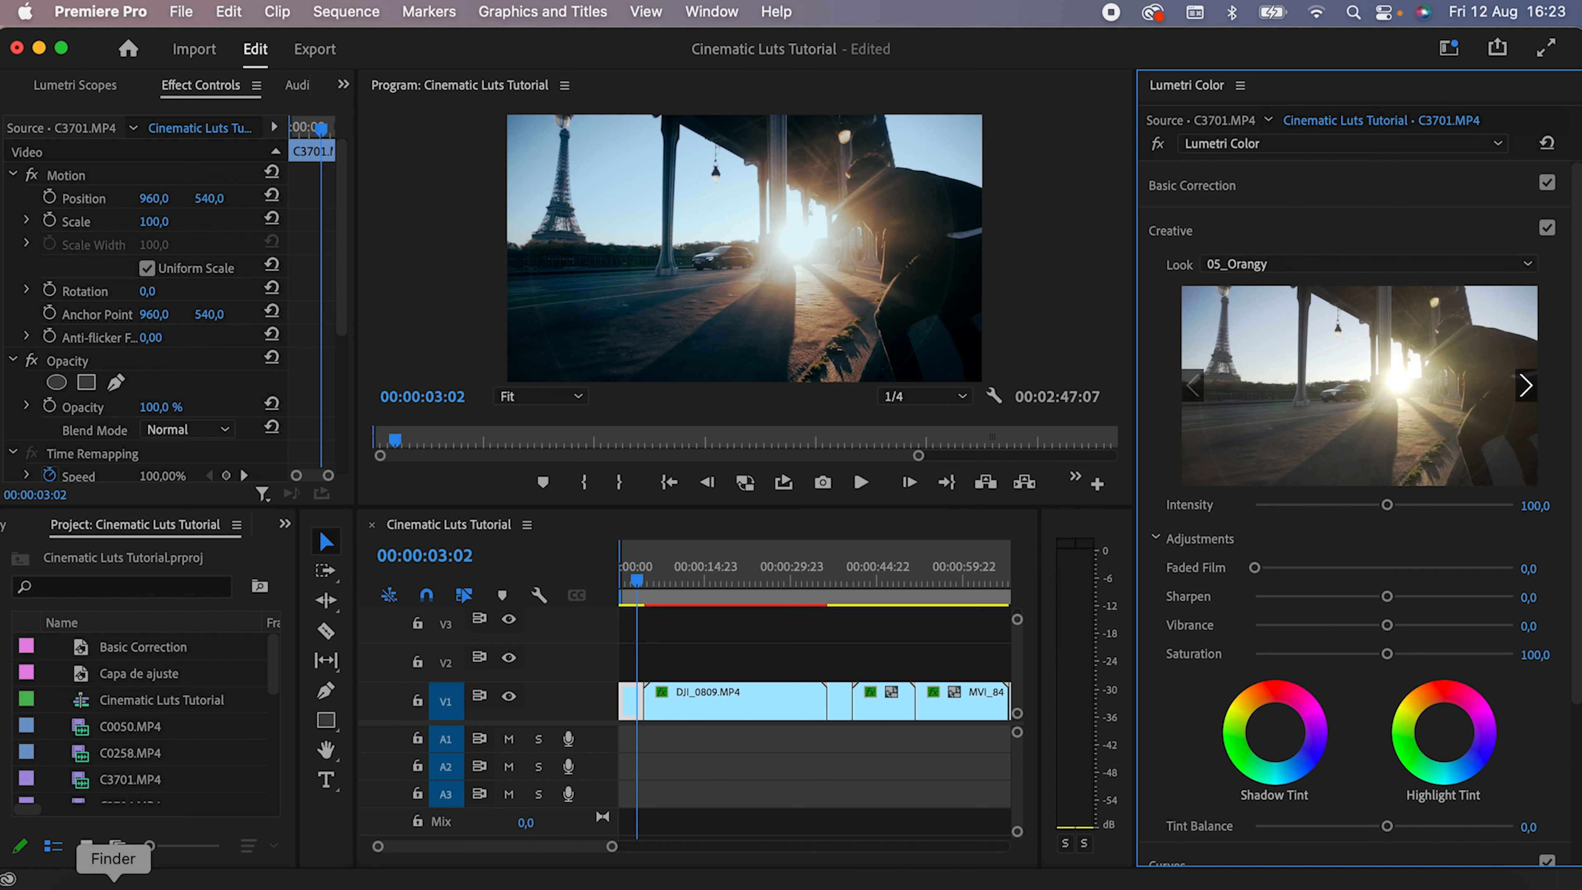
Switch to Finder and open the Adobe folder within Application Support in the user's Library.
click(113, 881)
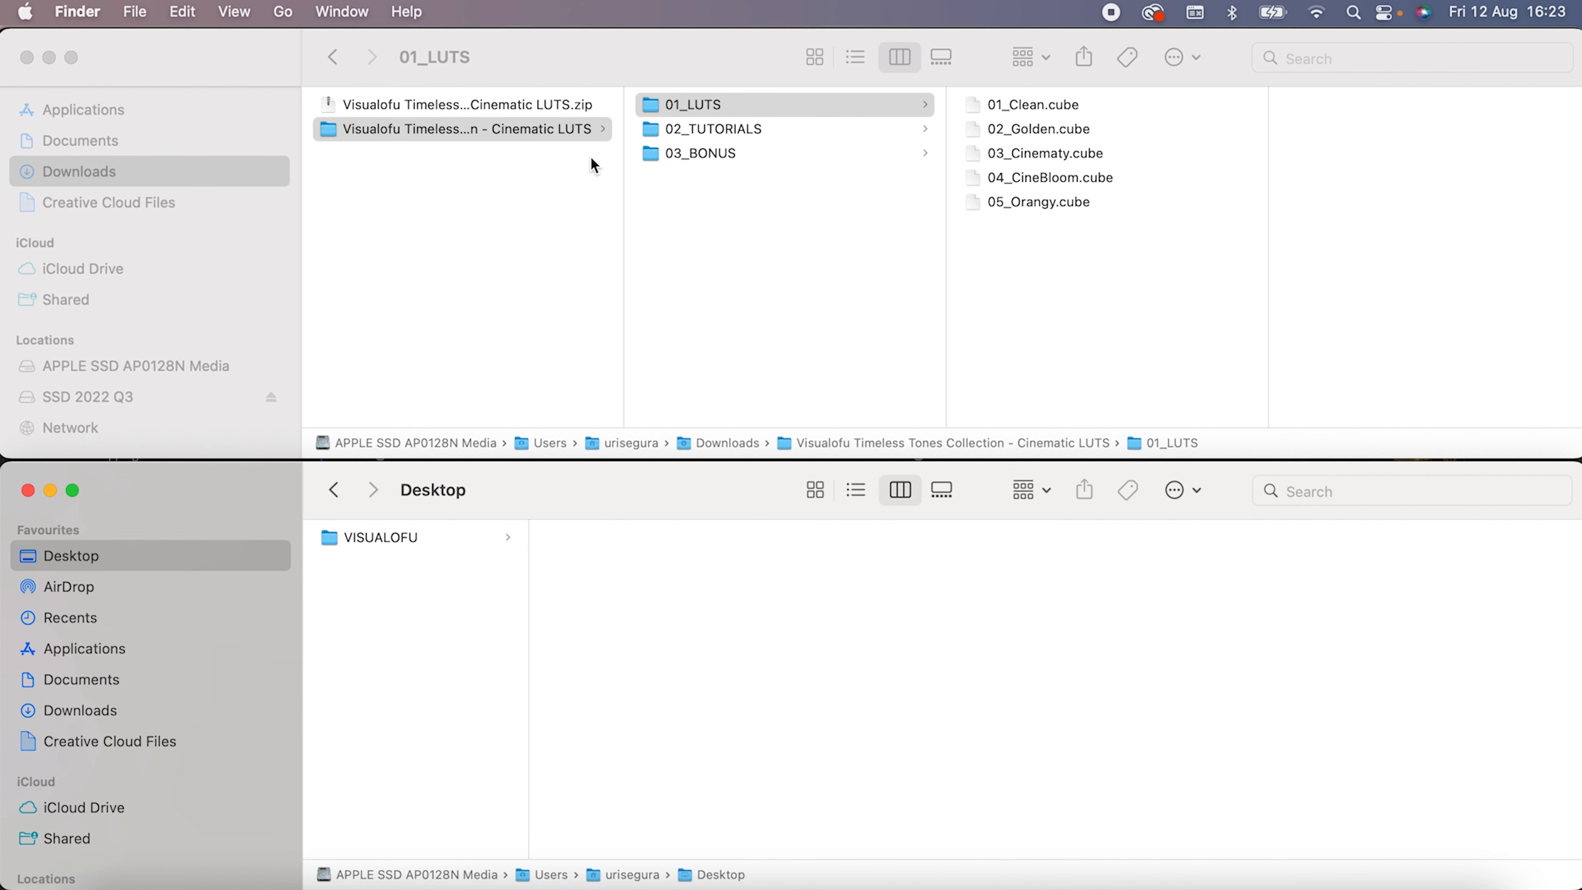
click(283, 12)
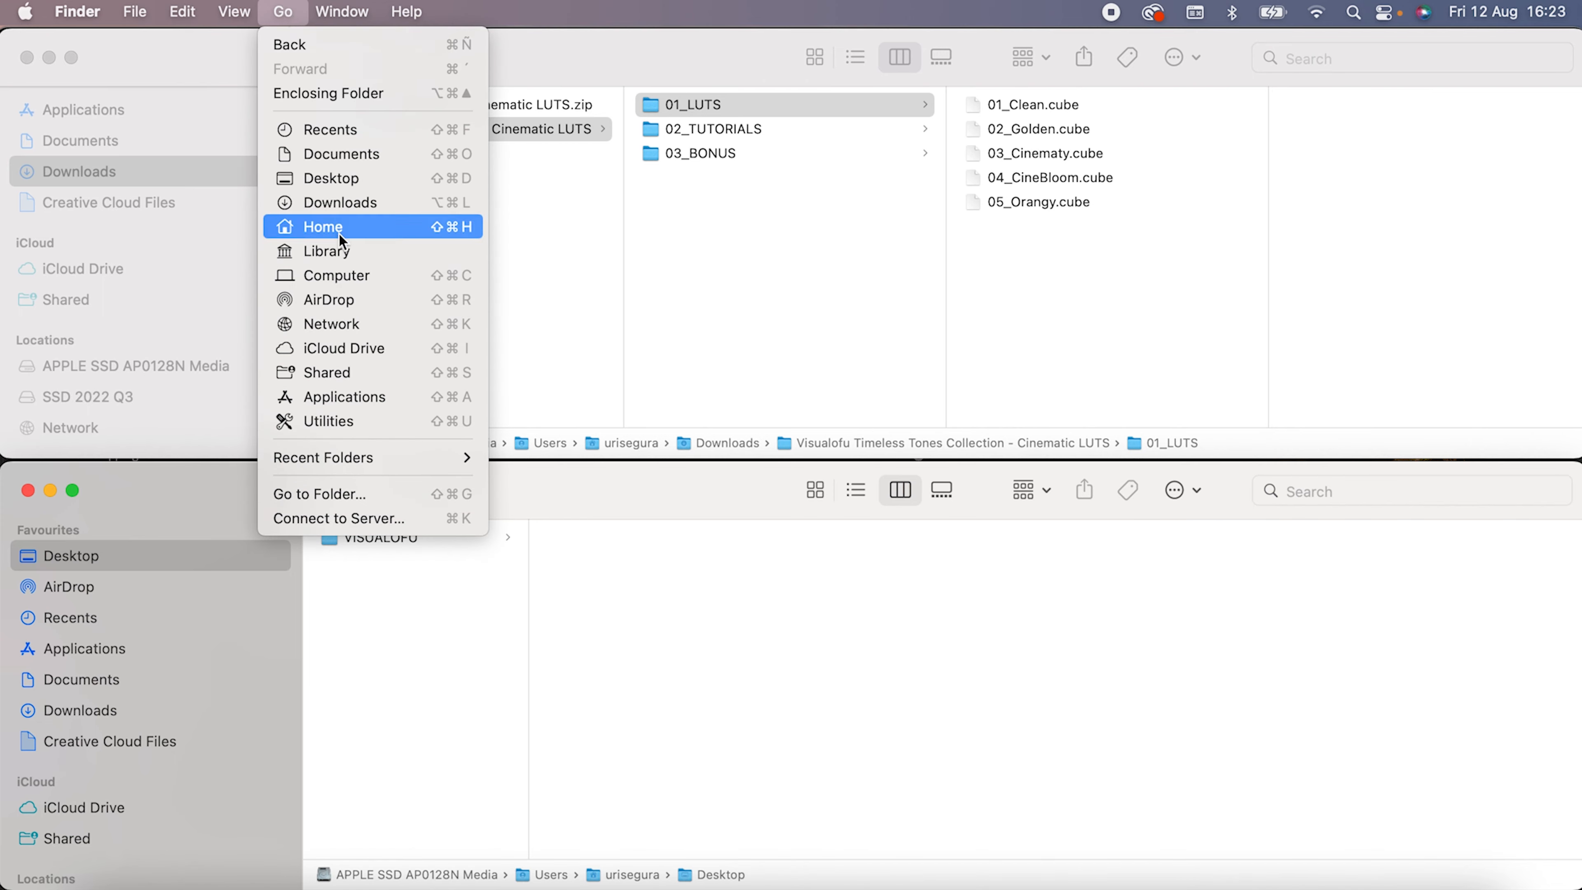
alt+click(336, 245)
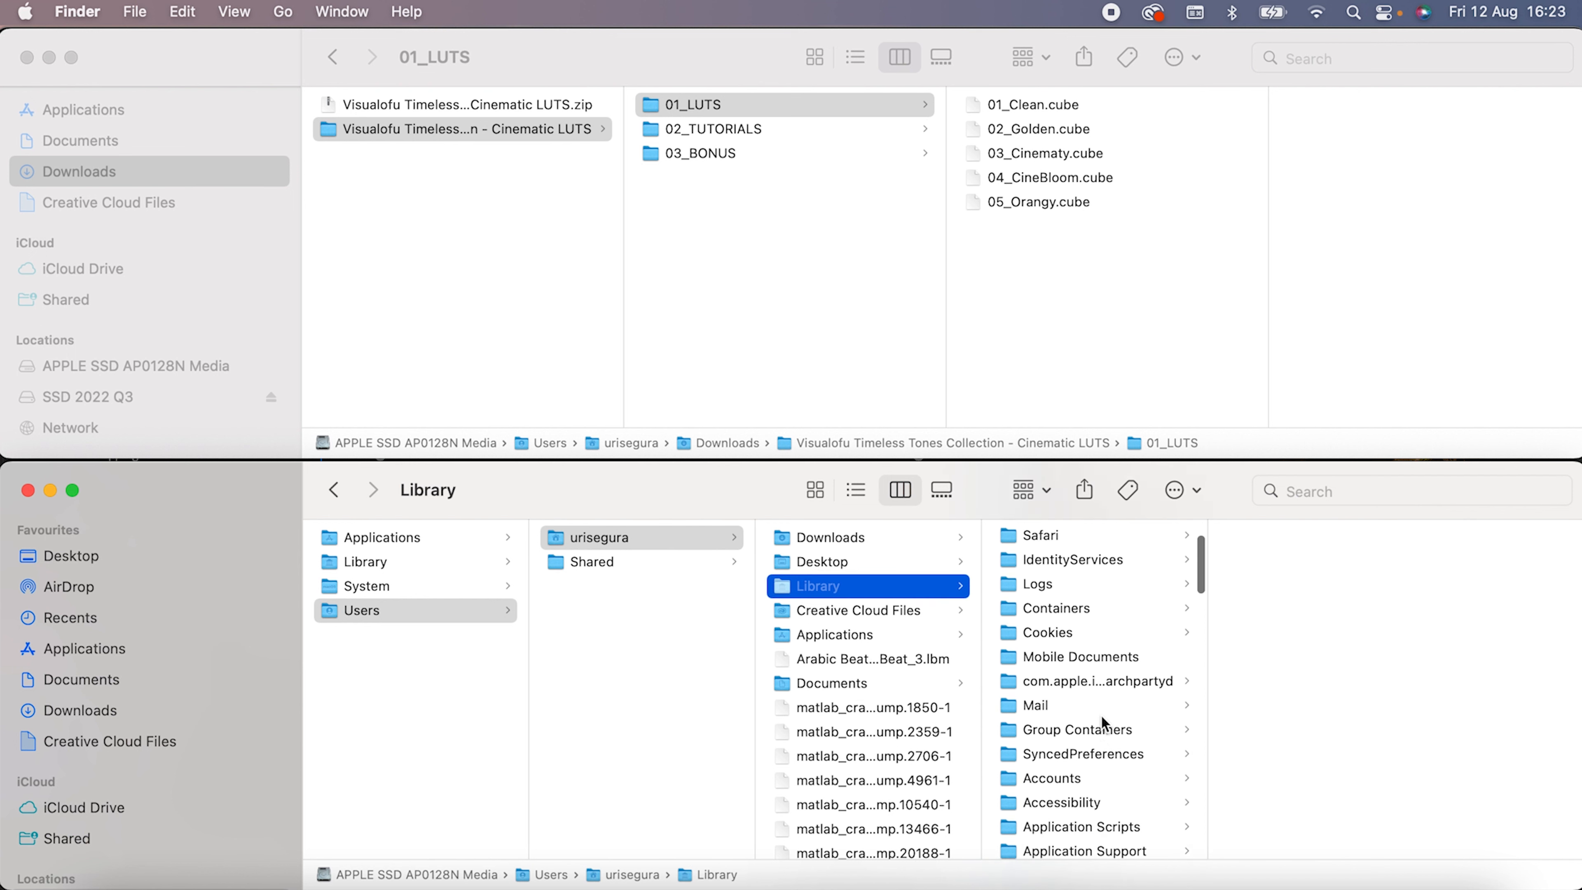
scroll(1101, 715, down, 3)
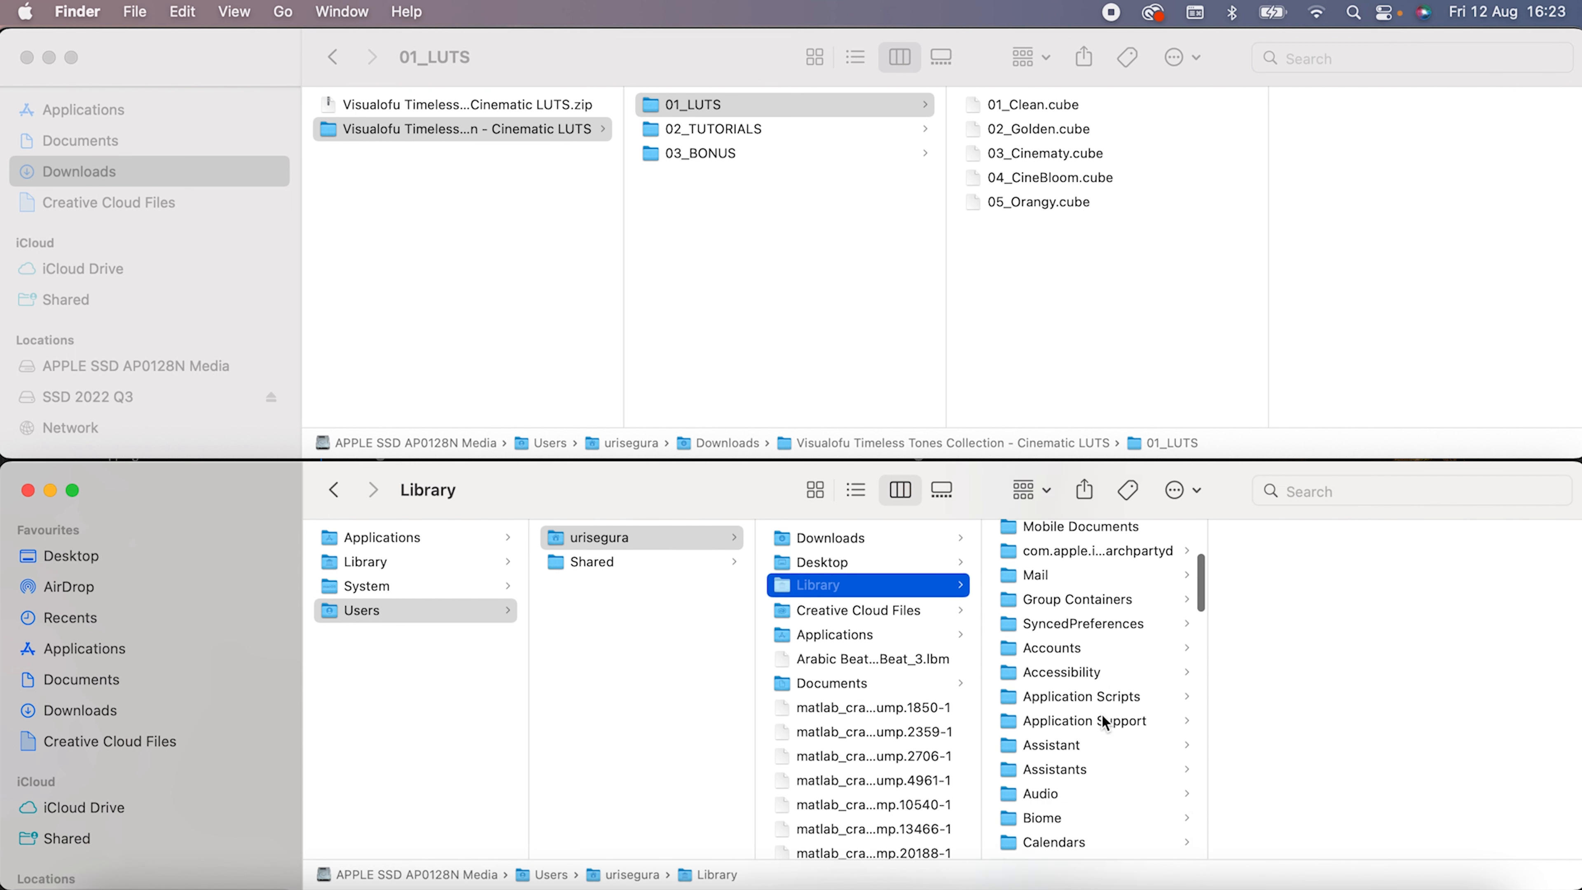
click(1125, 720)
click(1289, 682)
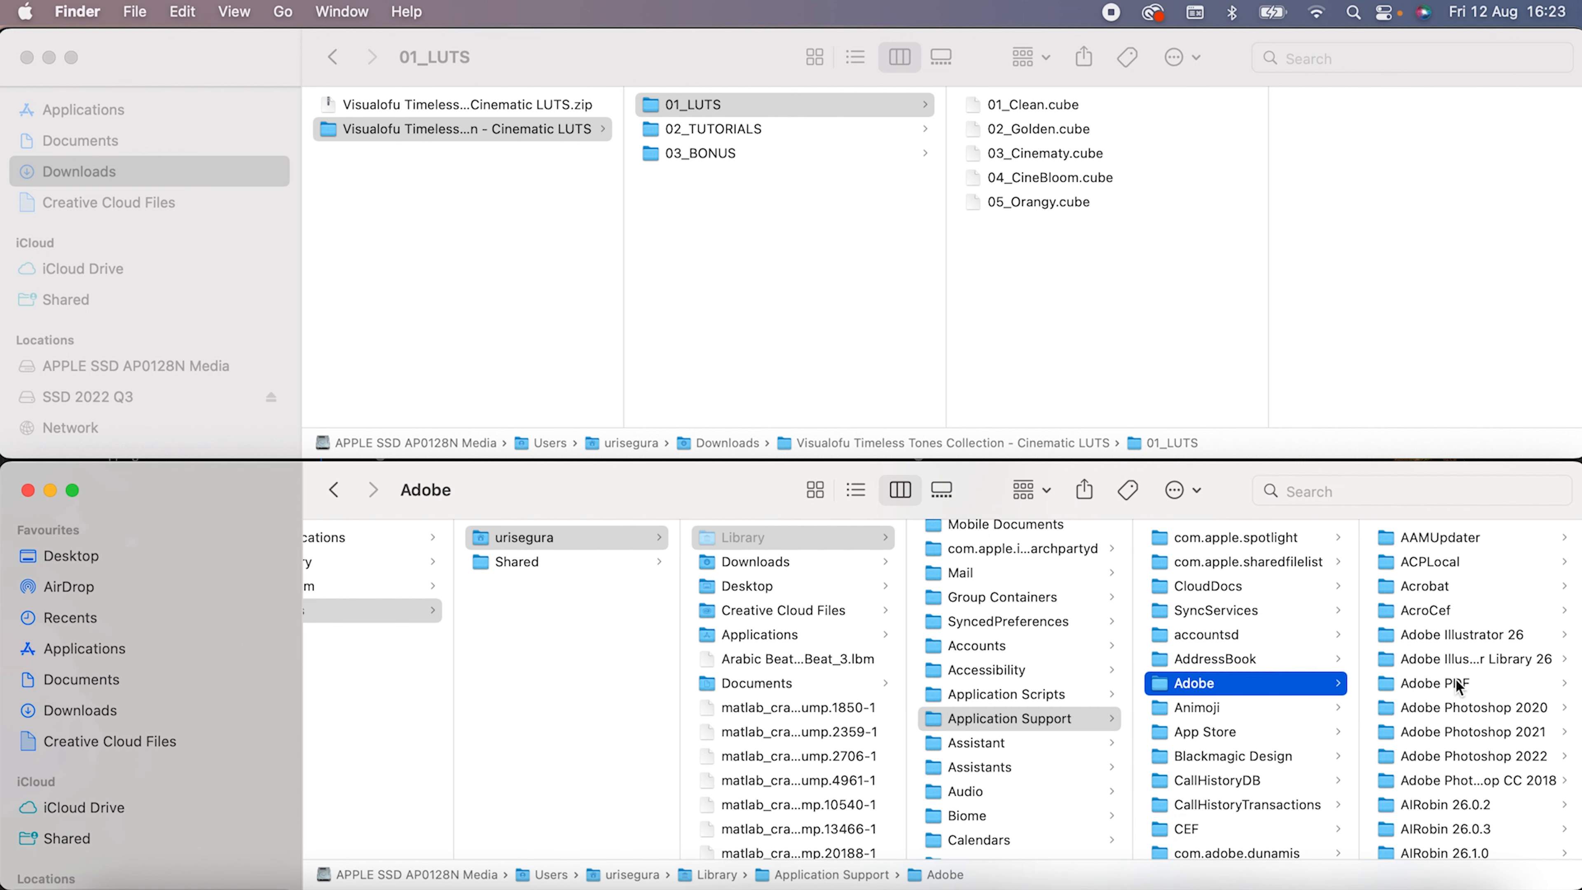
Open the LUTs folder inside Adobe's Common folder and inspect its Creative and Technical subfolders.
scroll(1455, 786, down, 5)
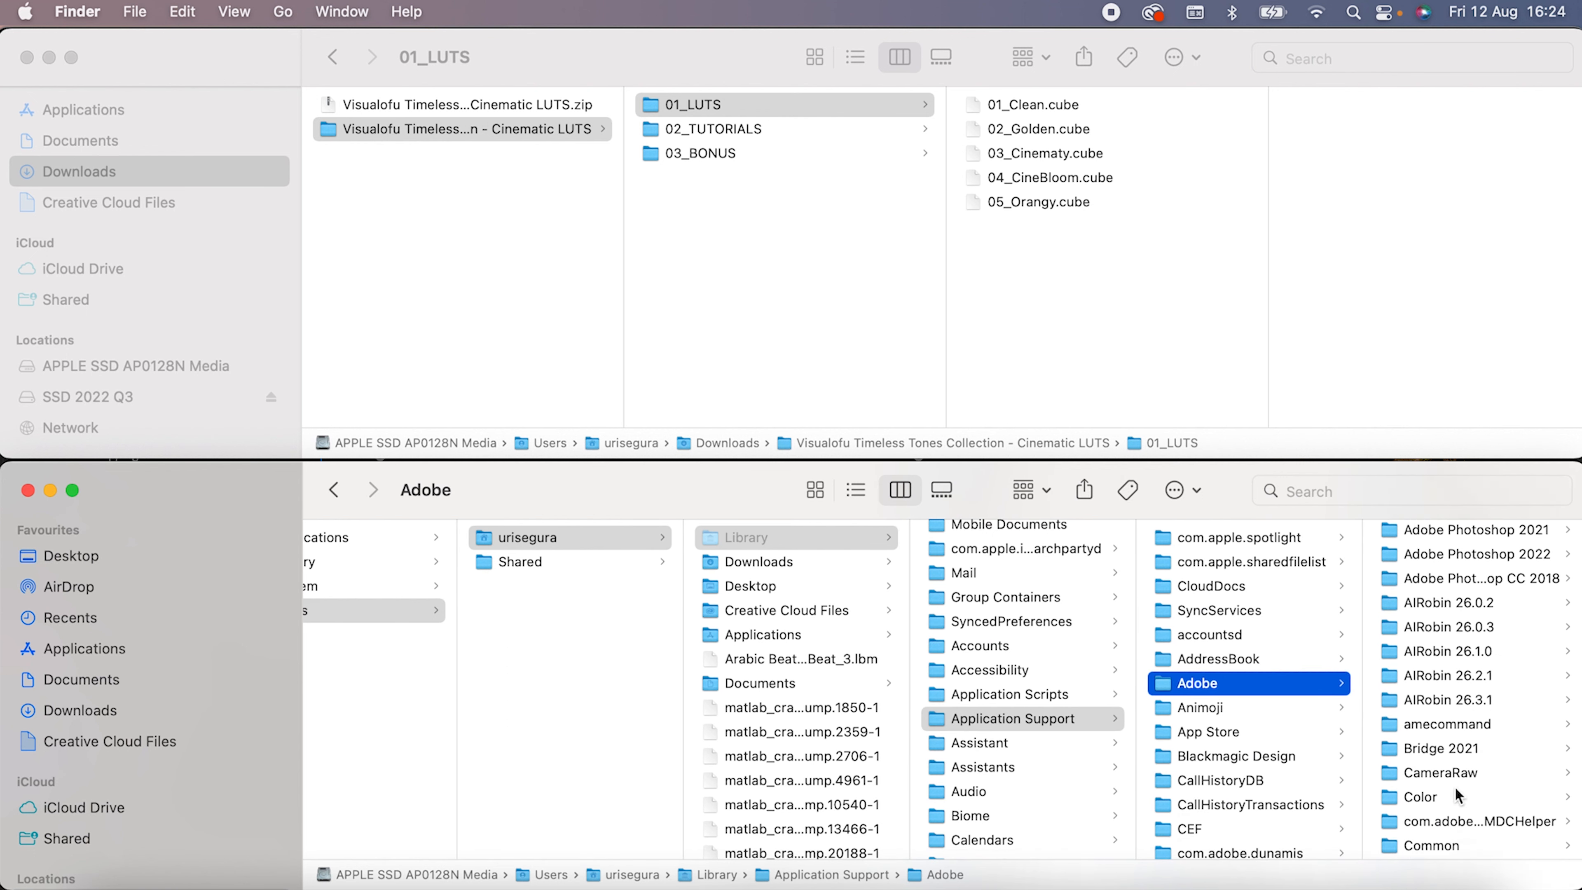
click(1449, 786)
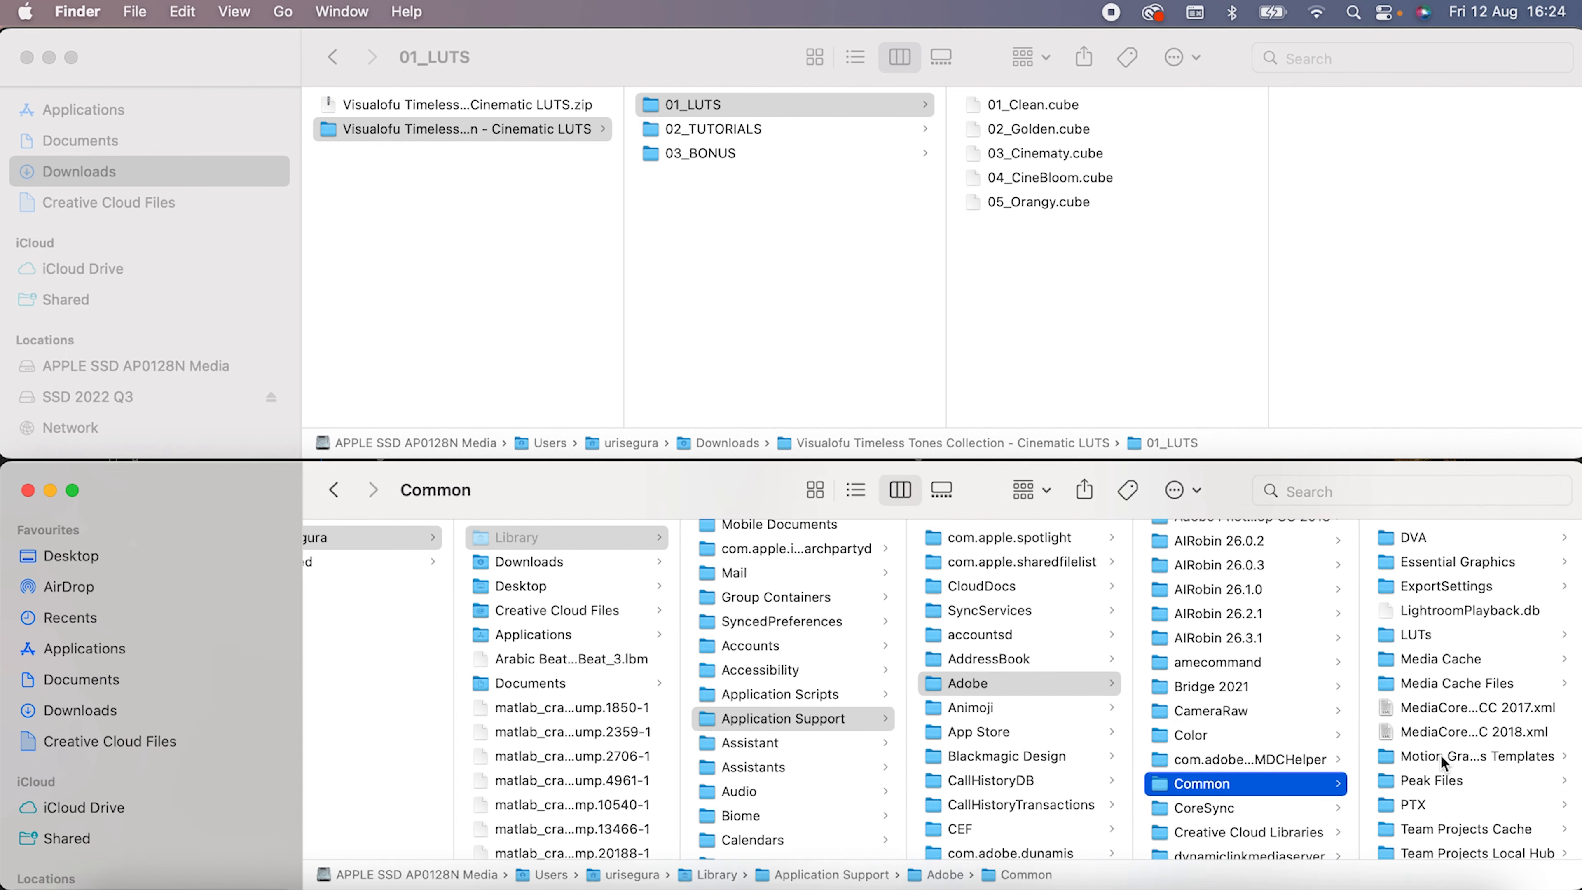
click(1451, 636)
click(1451, 538)
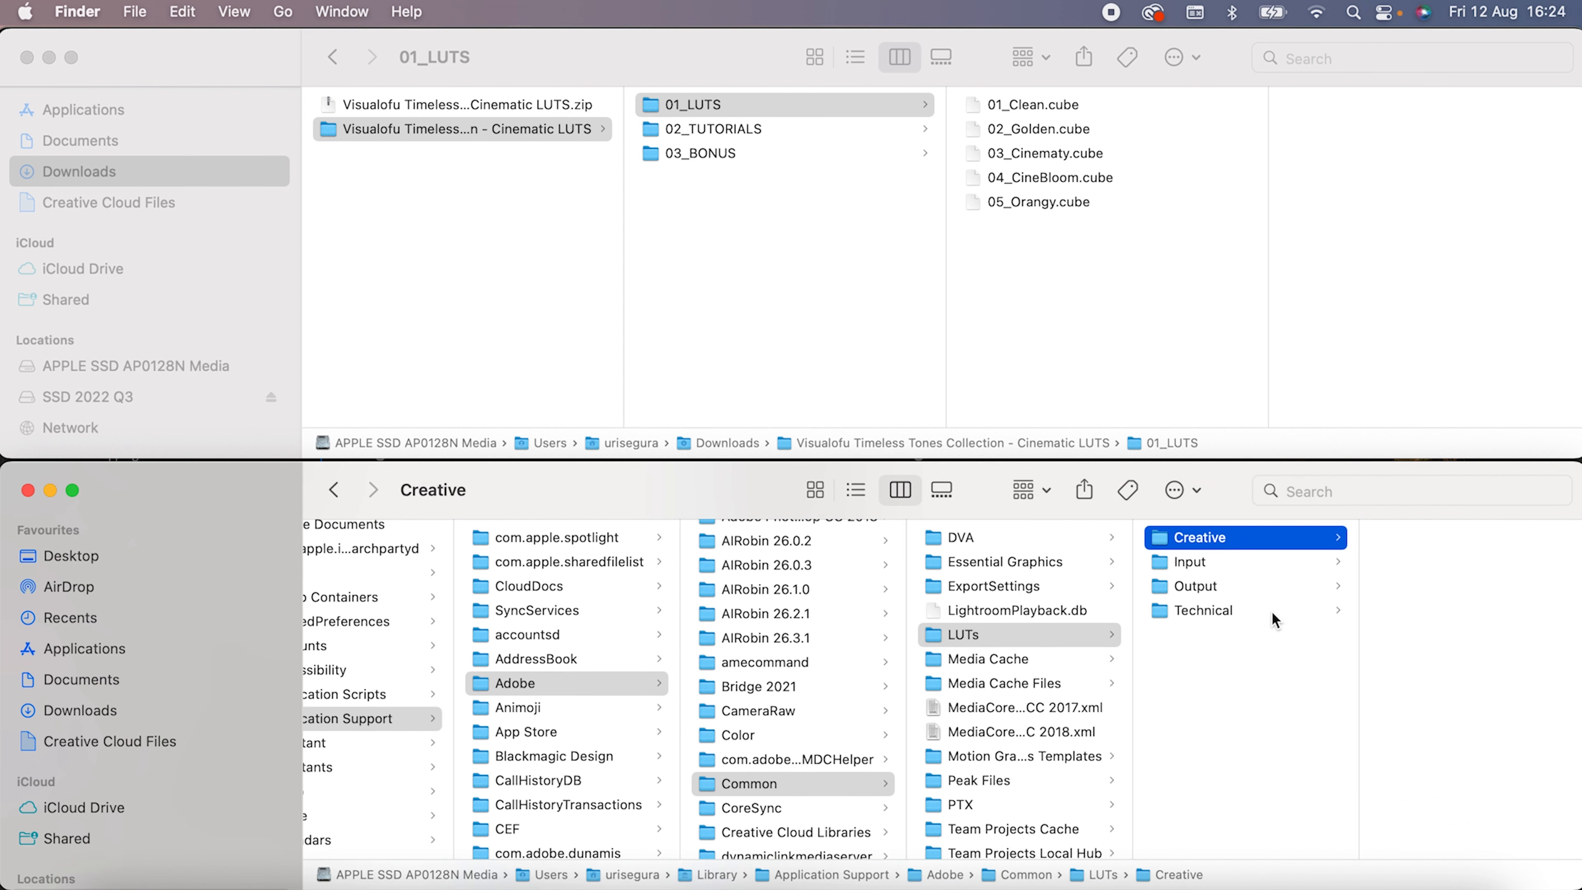
click(1275, 544)
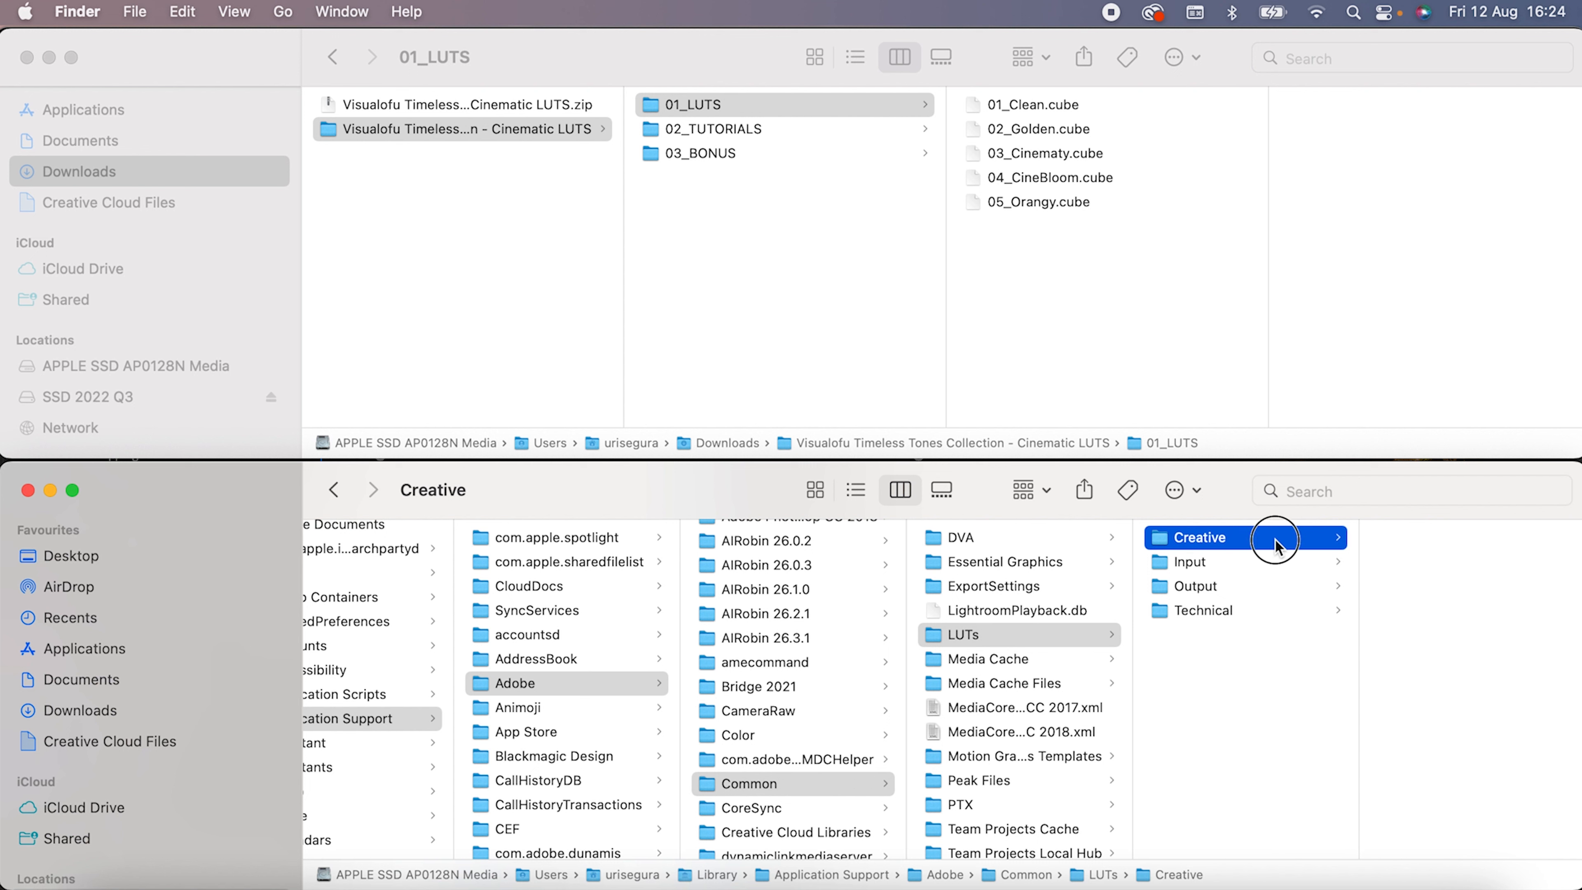
click(1258, 611)
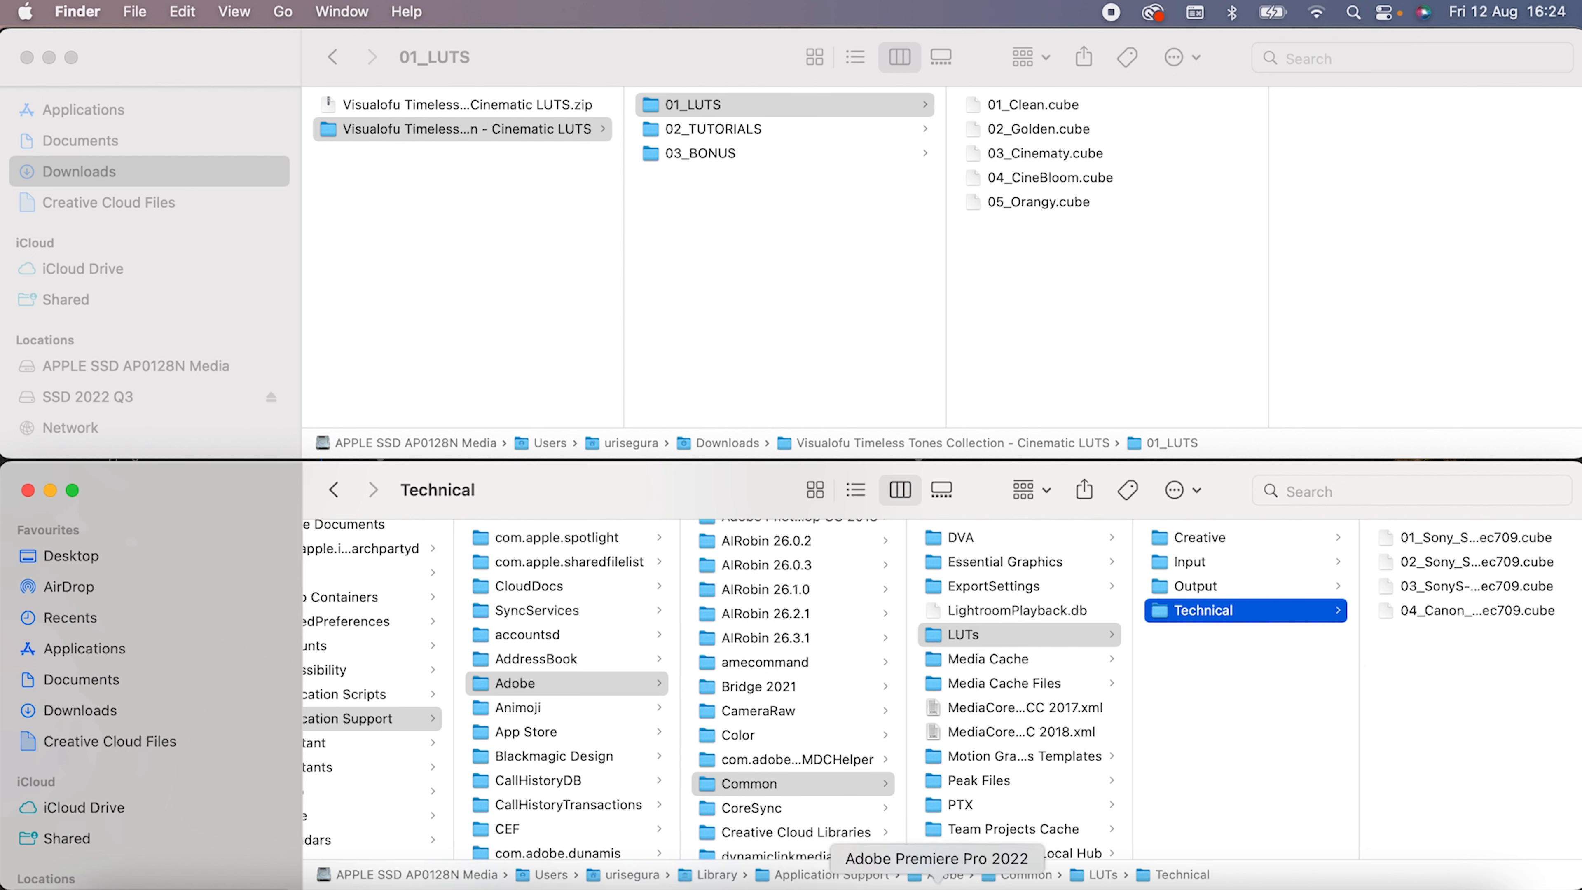
Switch to Premiere Pro and examine the Input LUT choices in the clip's Basic Correction settings.
click(937, 882)
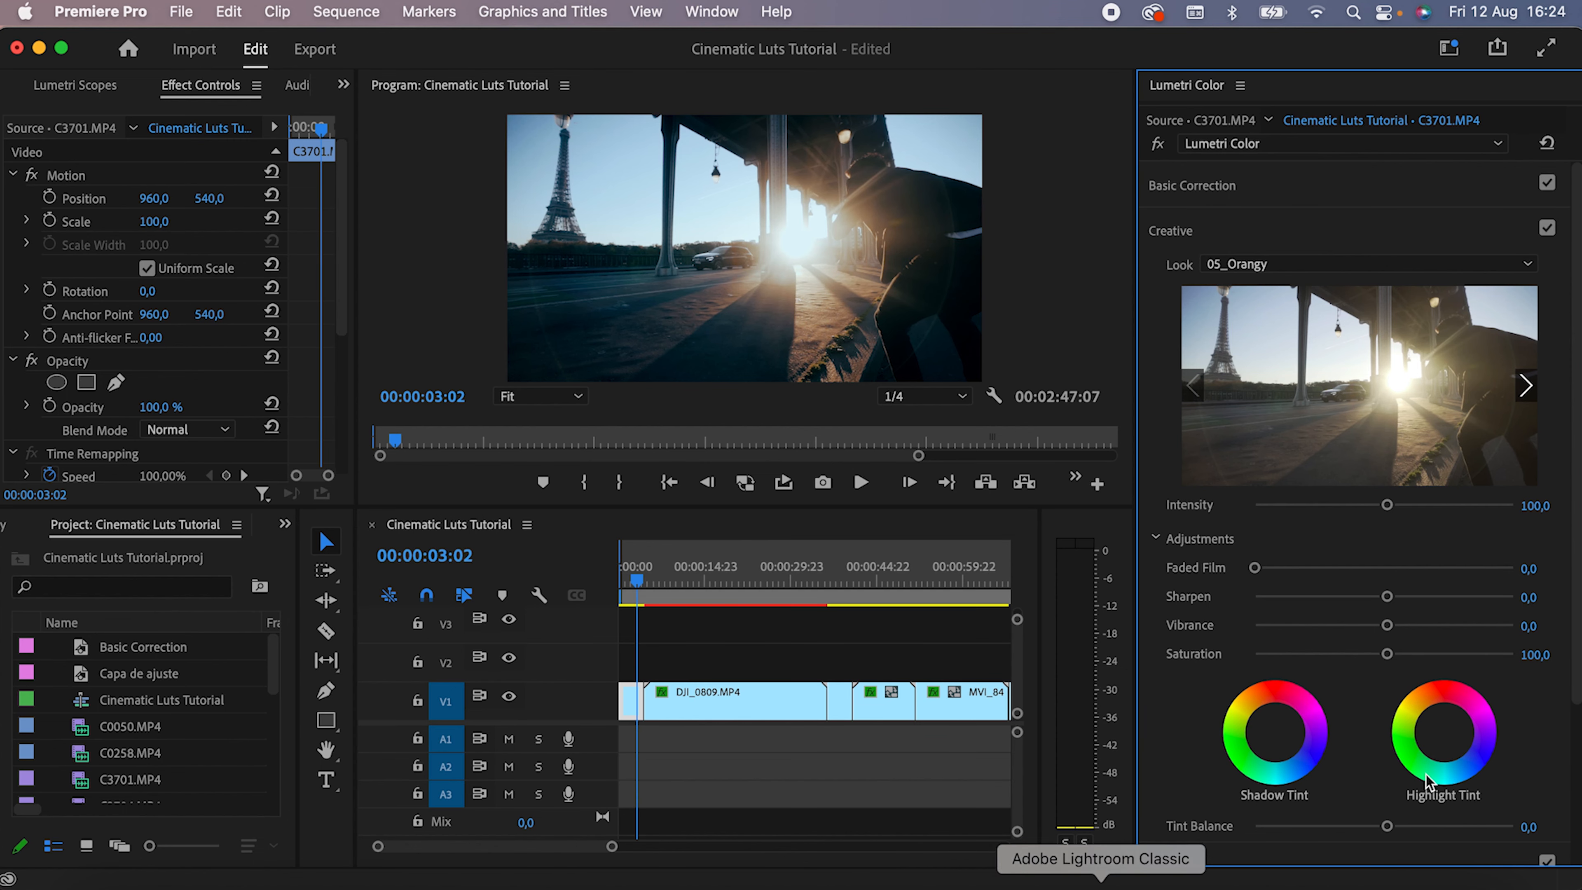
click(1304, 199)
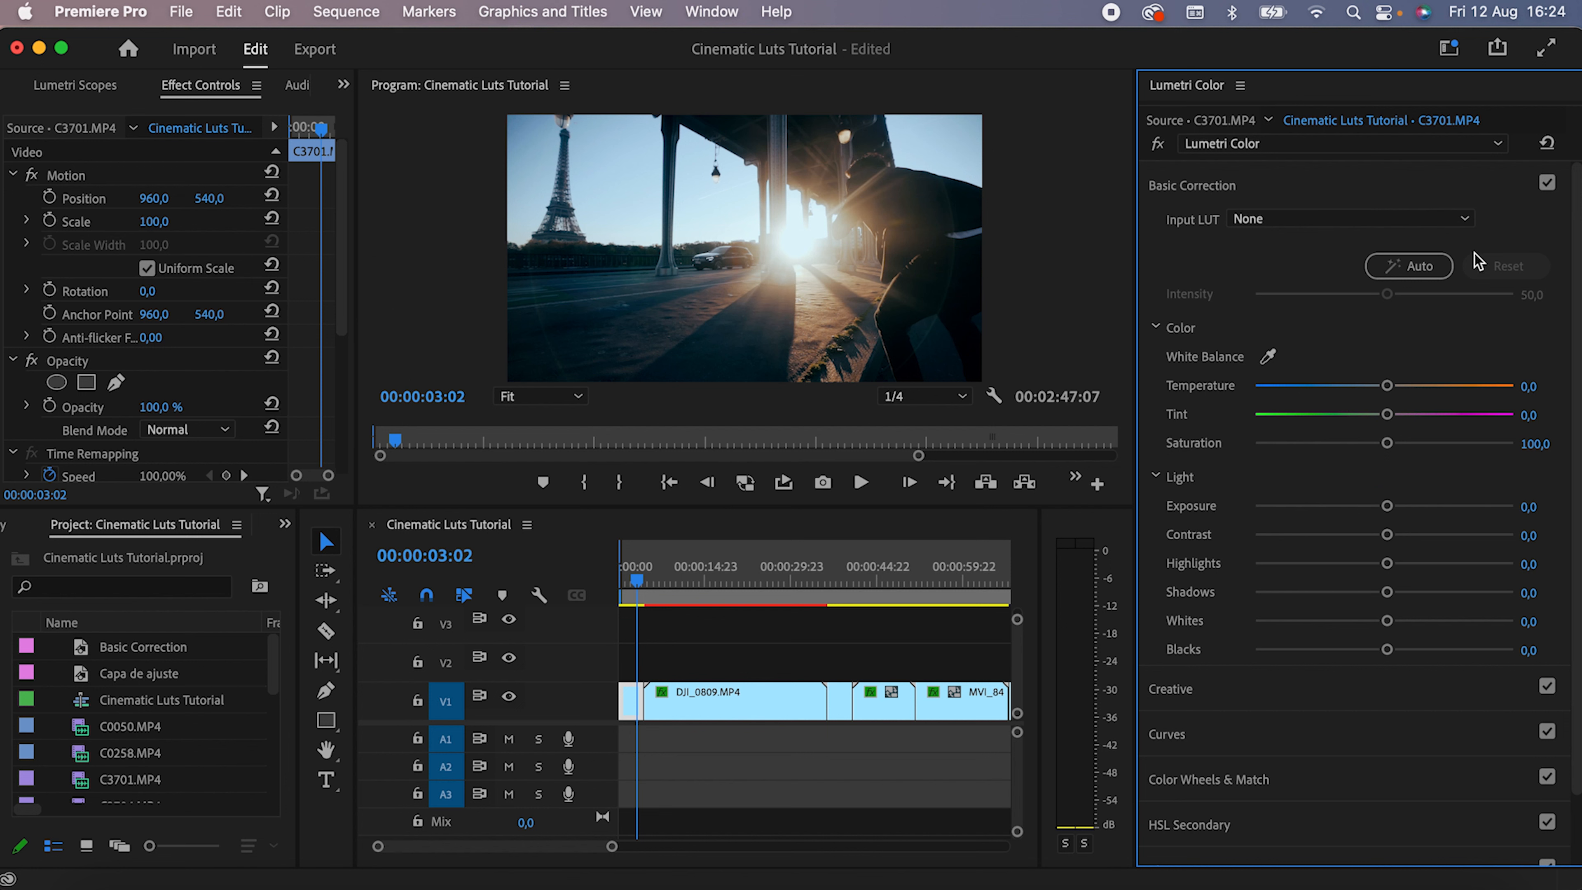
click(1374, 219)
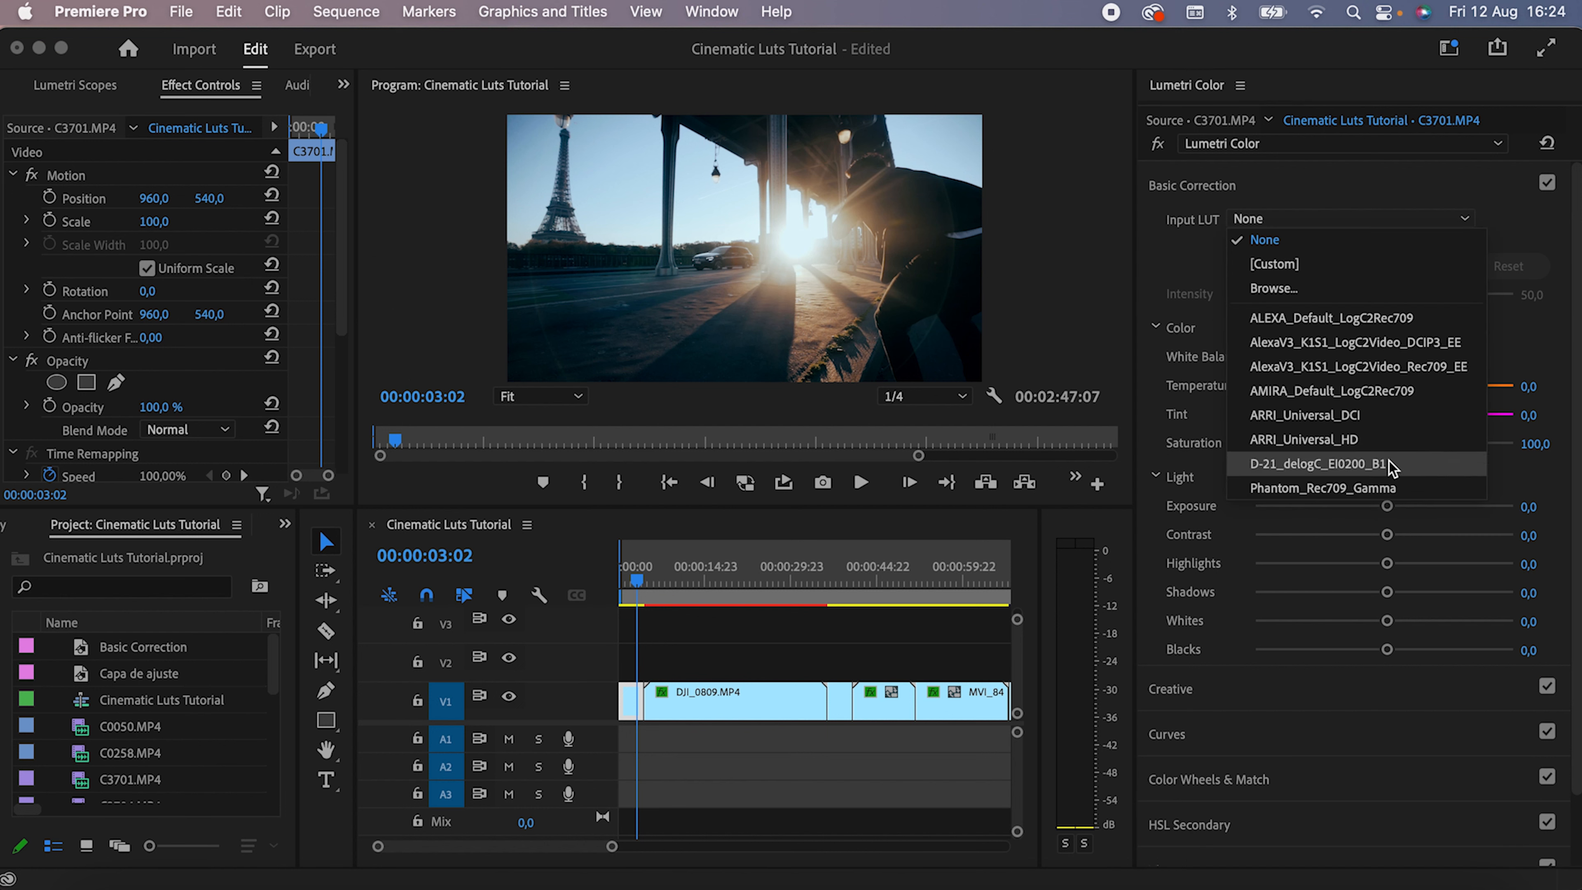
click(1346, 226)
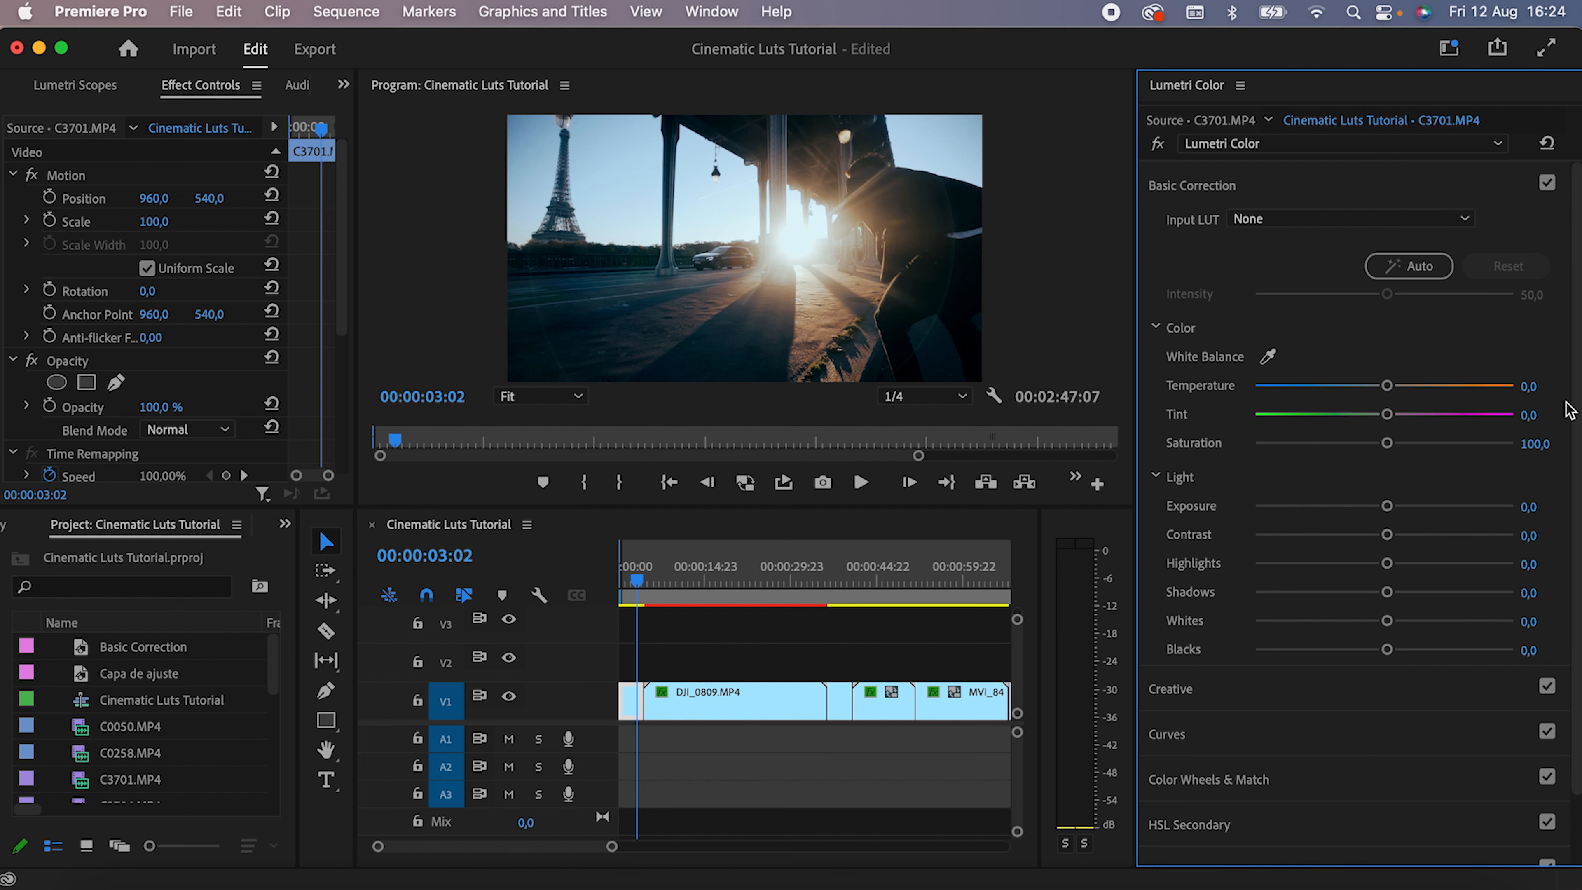
Return to the clip's Creative settings and review the list of installed looks, keeping 05_Orangy selected.
click(1315, 187)
click(1308, 233)
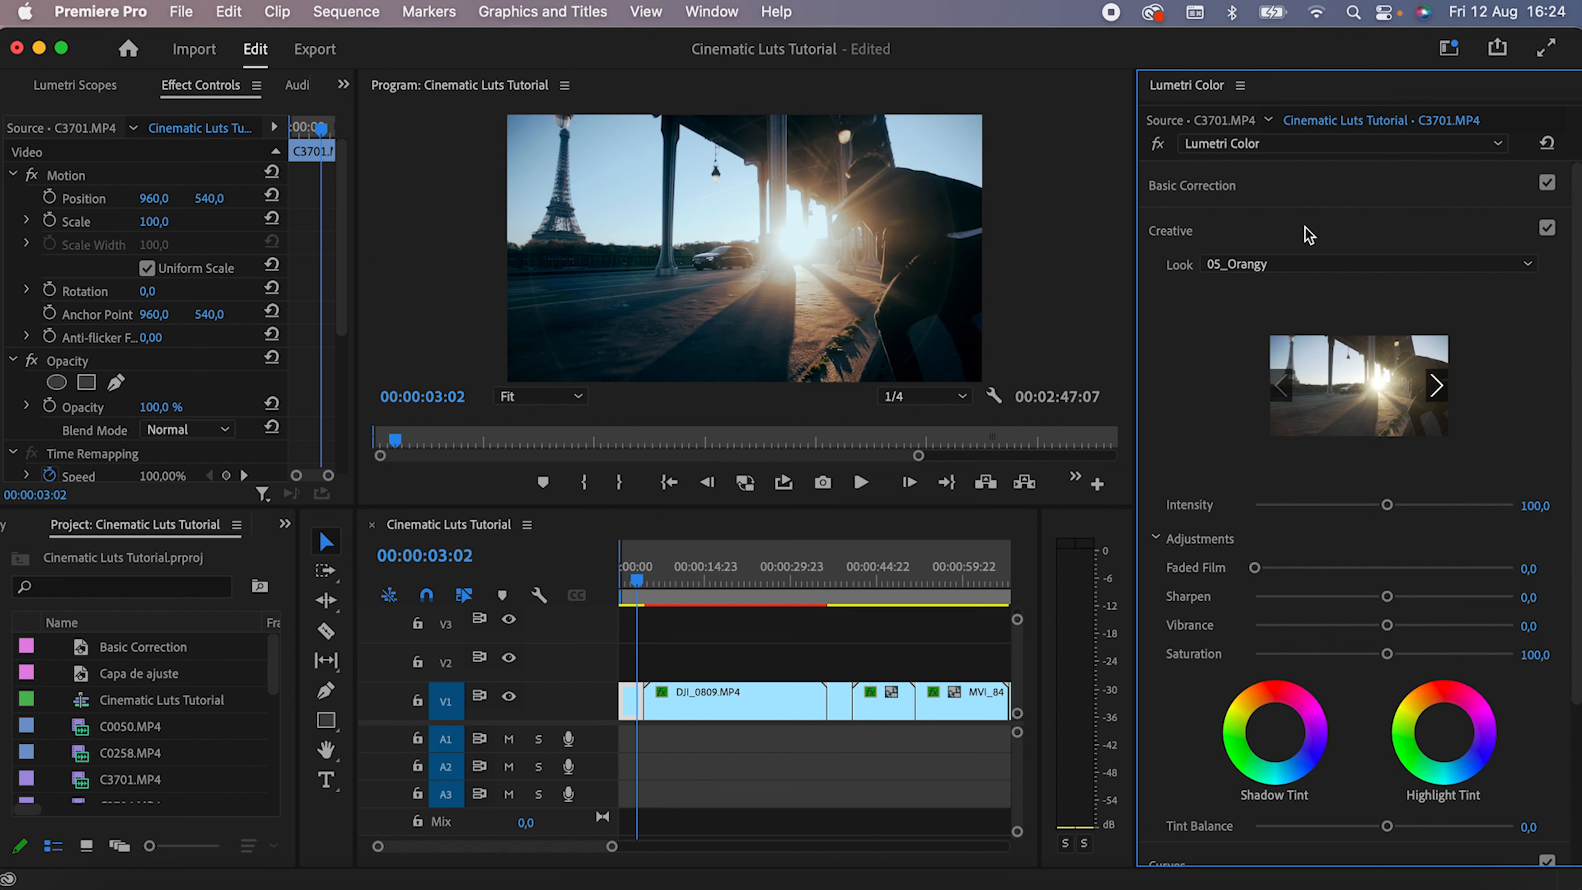
click(1319, 268)
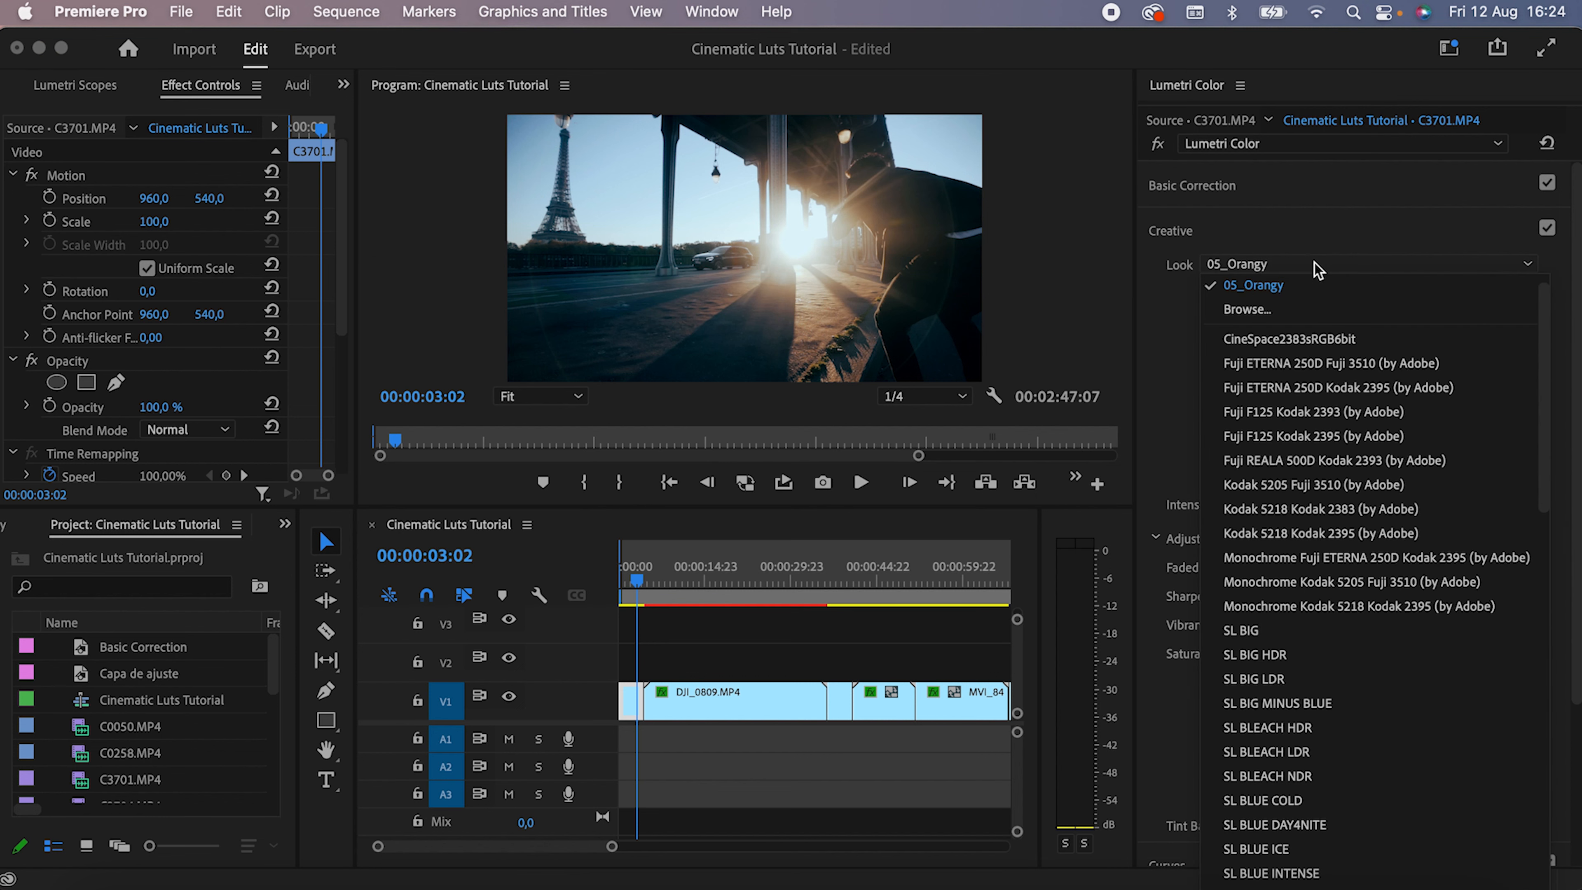
scroll(1326, 430, down, 10)
scroll(1337, 547, up, 10)
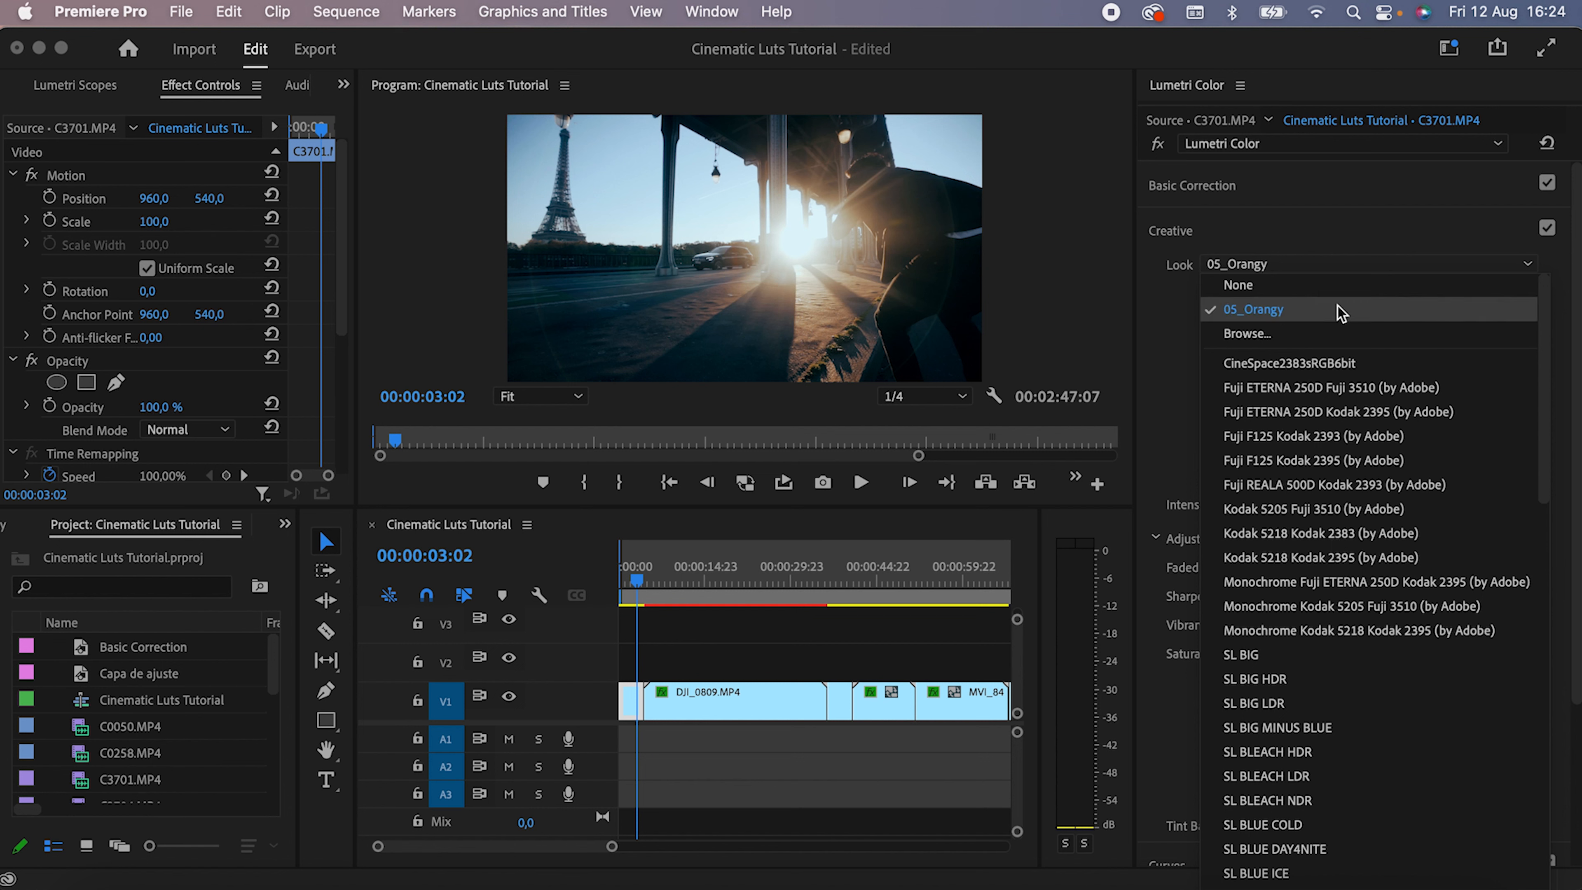
click(1339, 269)
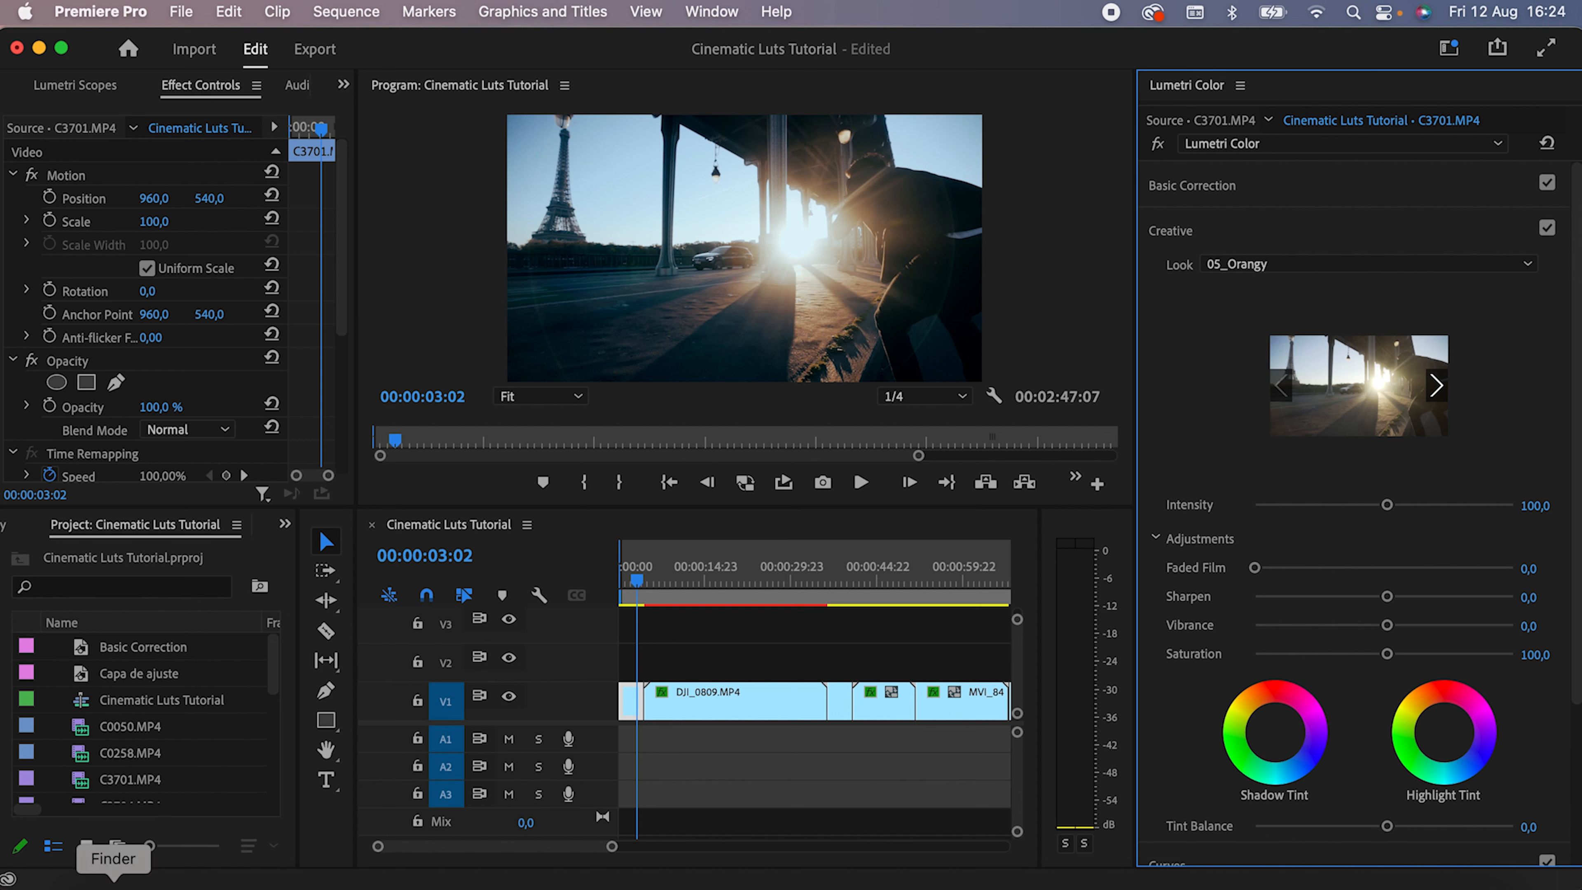
Switch to Finder and copy the five cube files from 01_LUTS into the Creative folder of Adobe's Common LUTs folder.
click(113, 881)
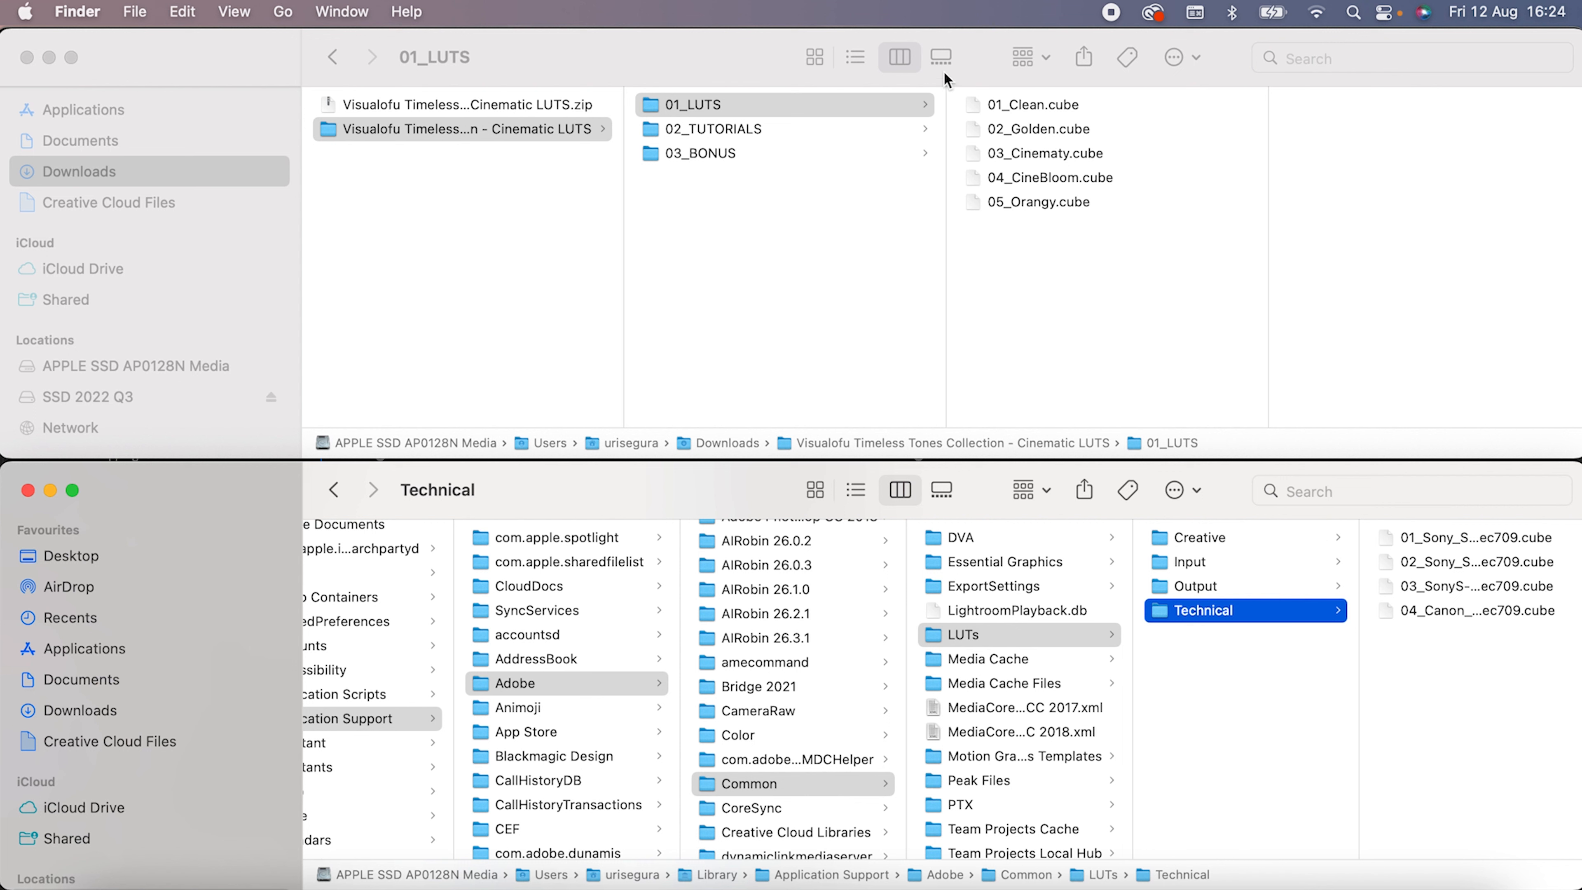
click(760, 103)
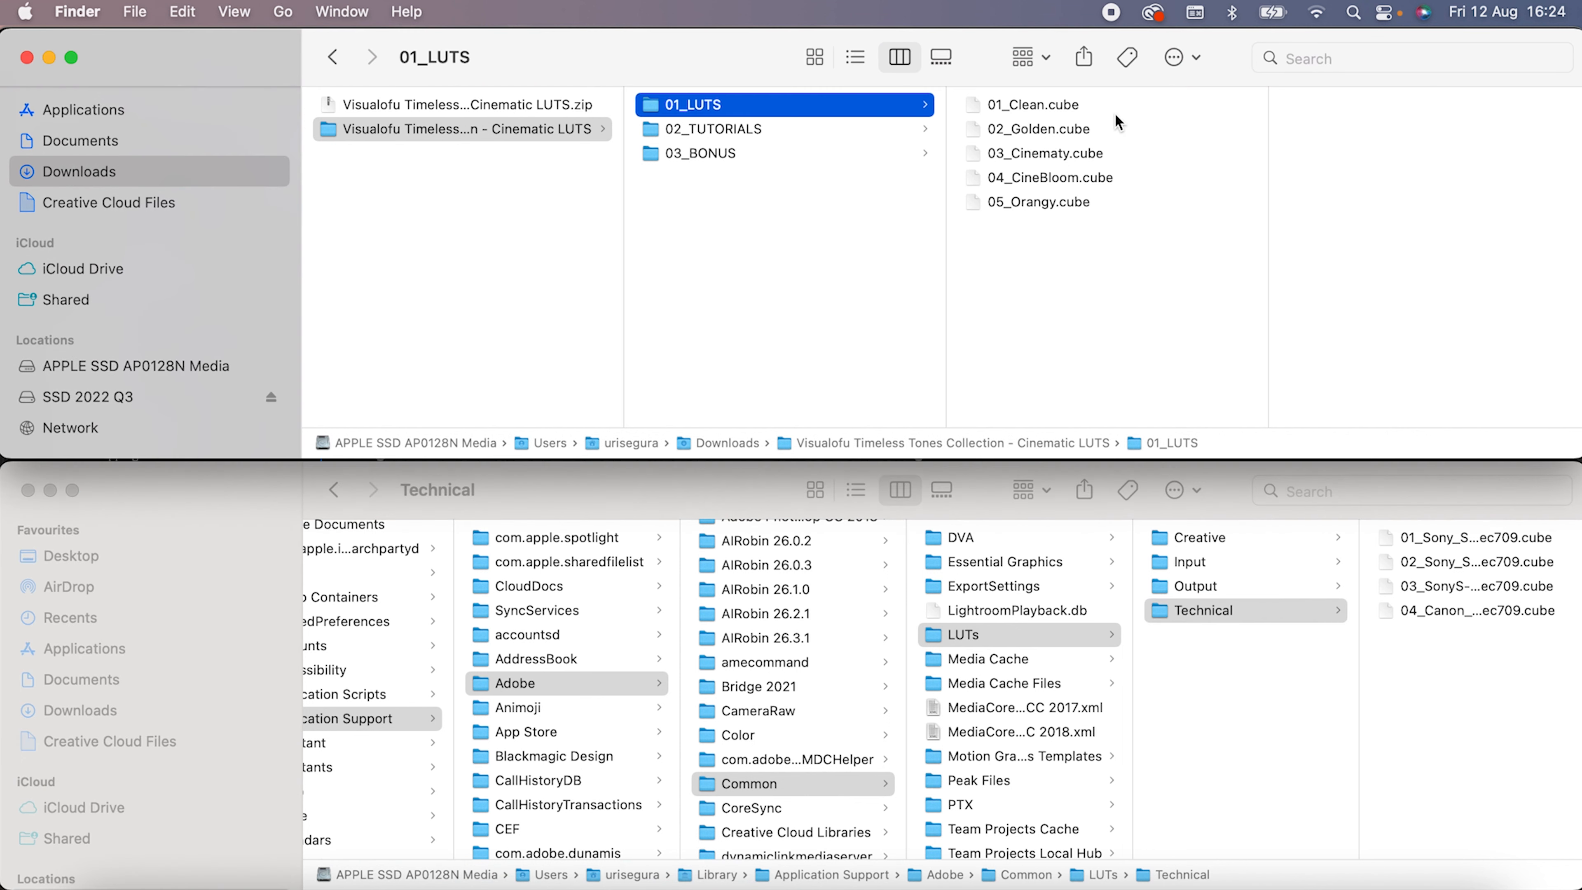
click(1073, 104)
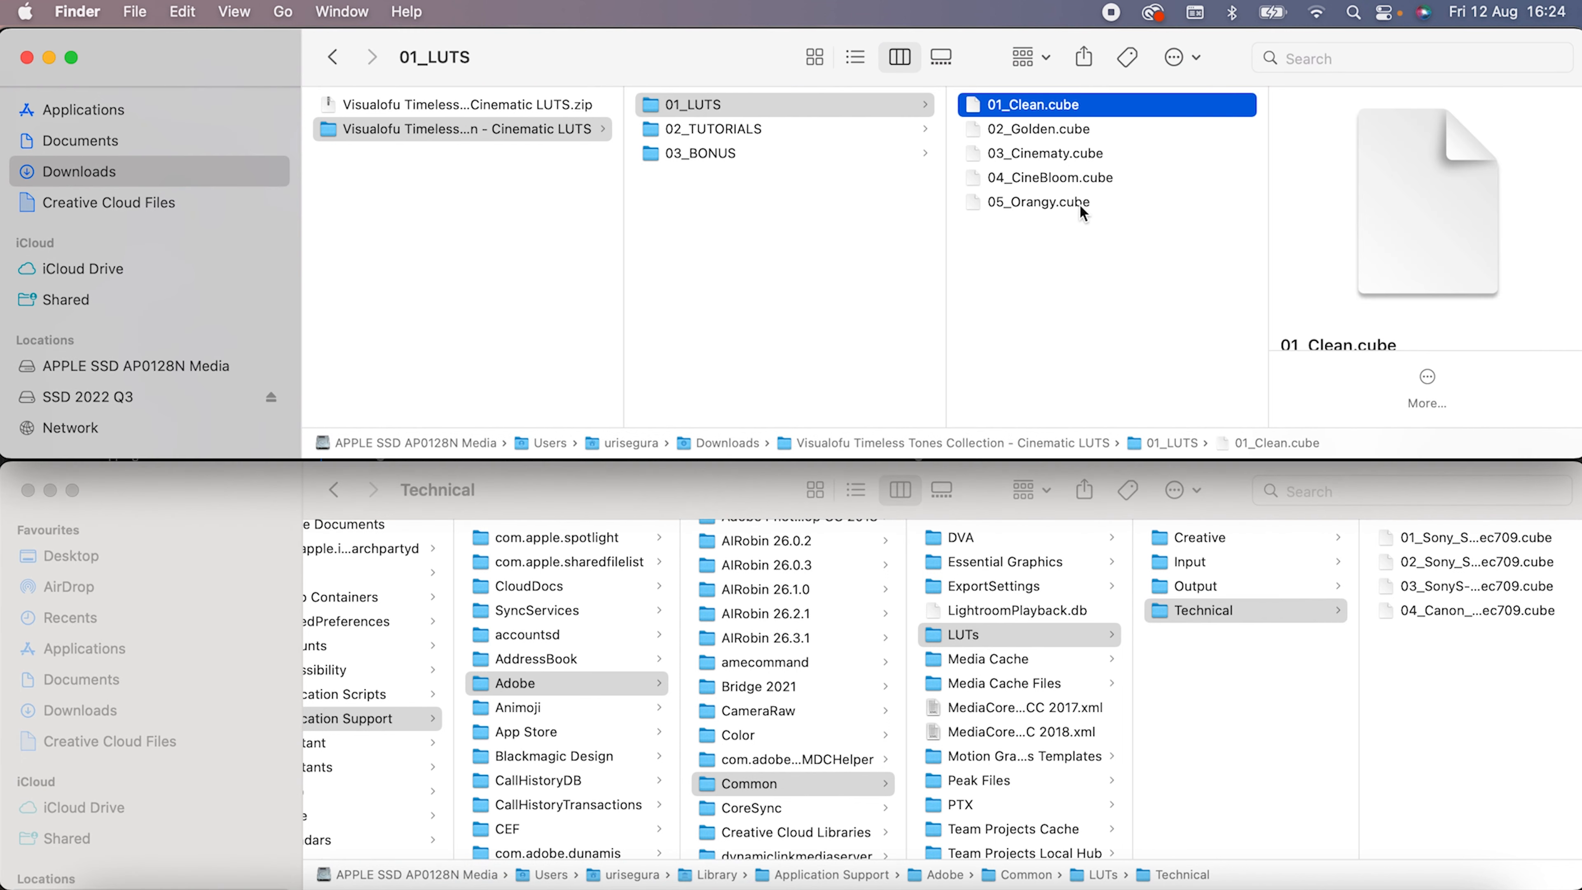
shift+click(1083, 206)
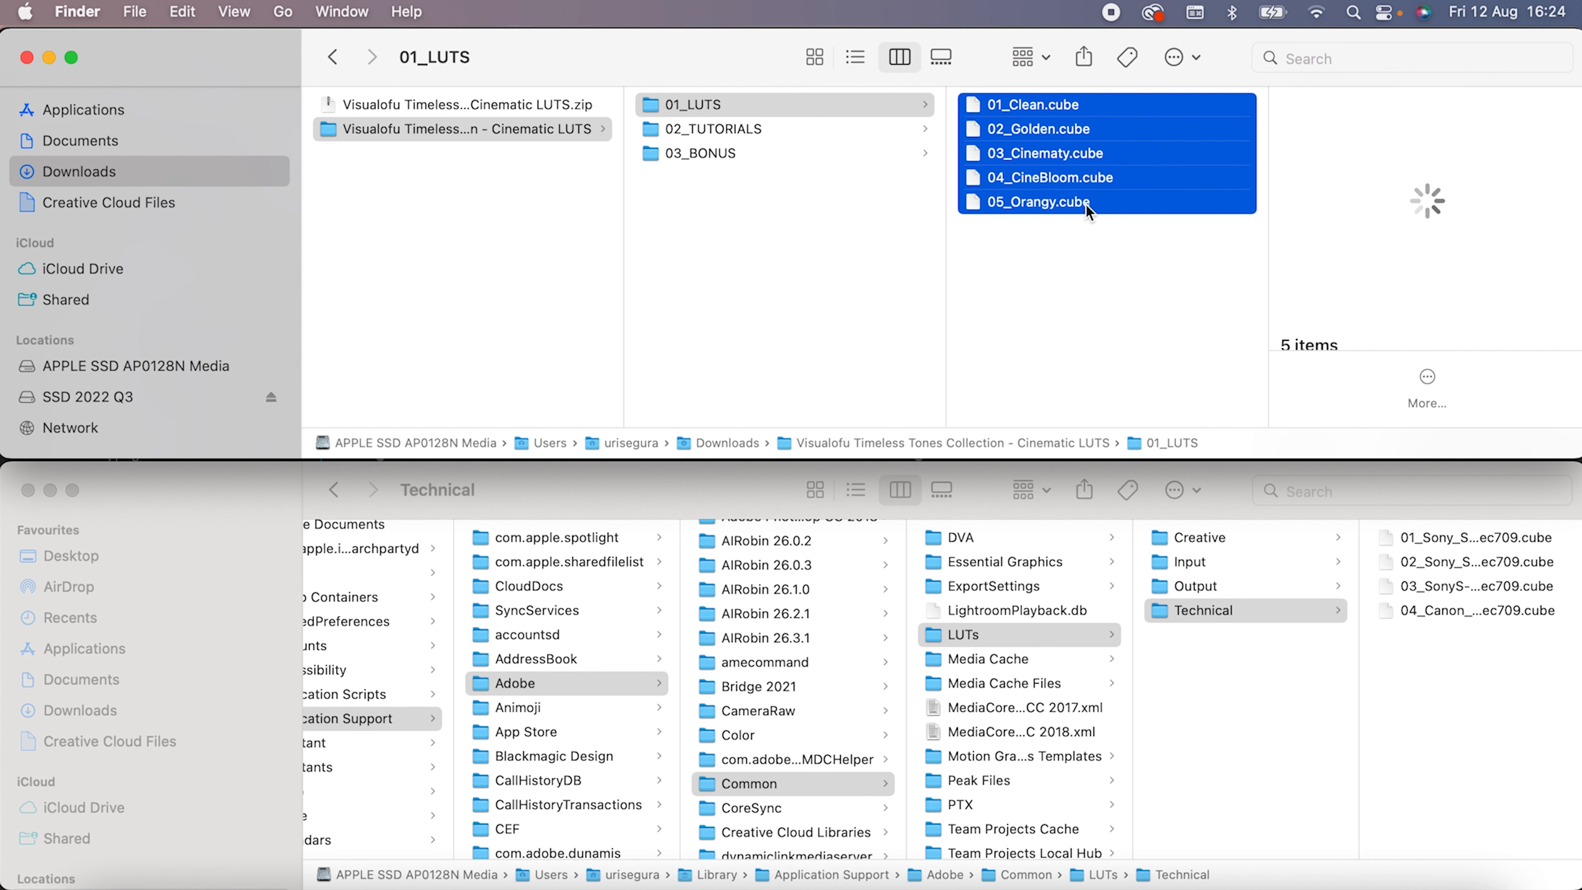
click(1239, 540)
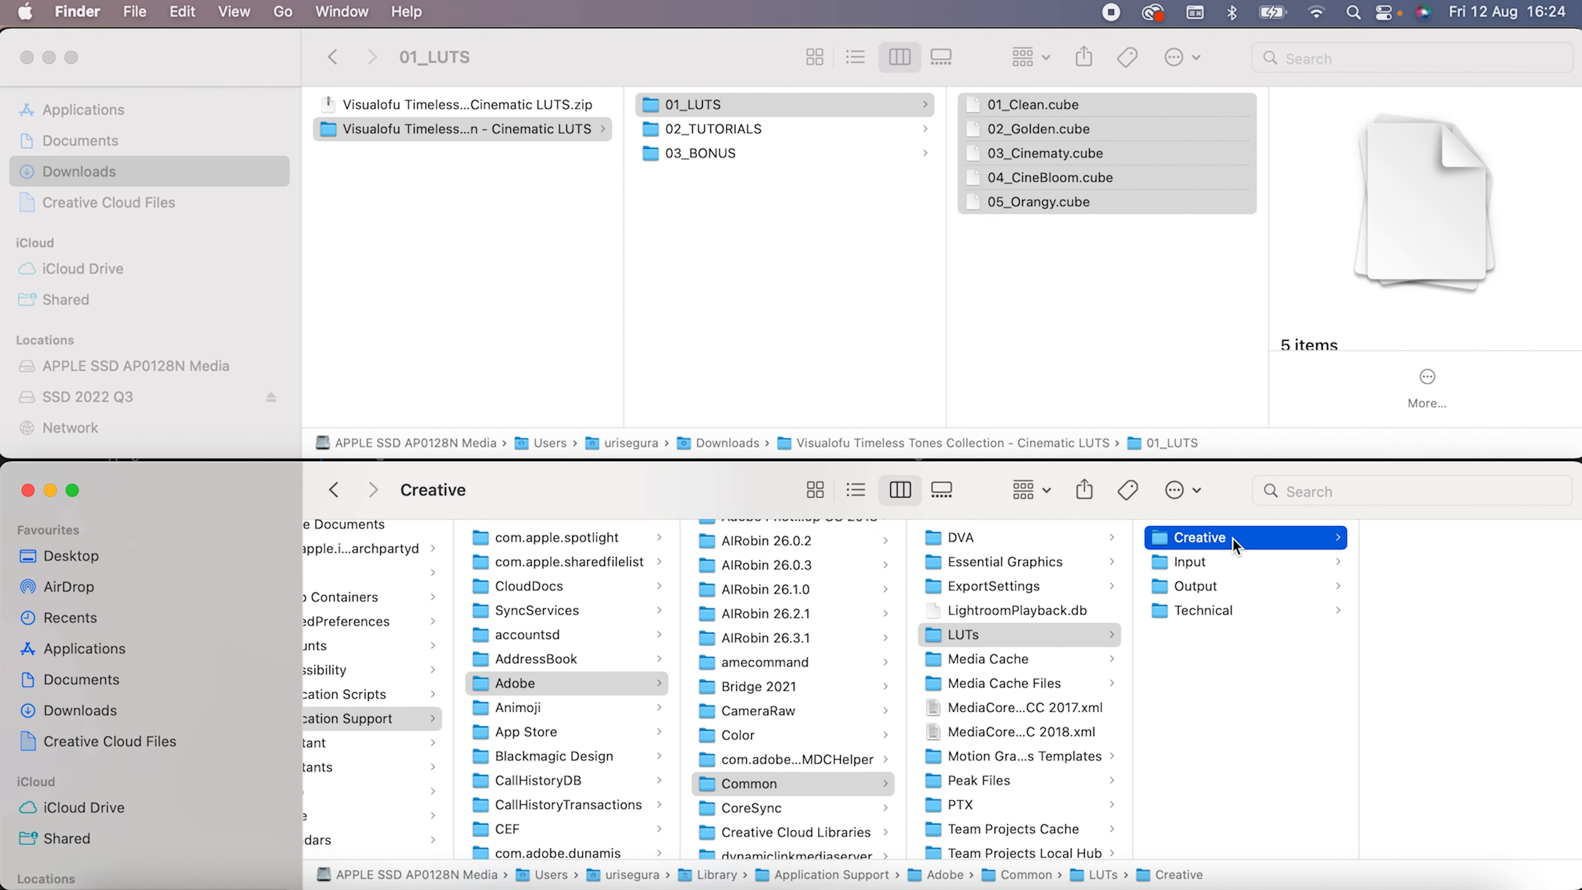
key(super+v)
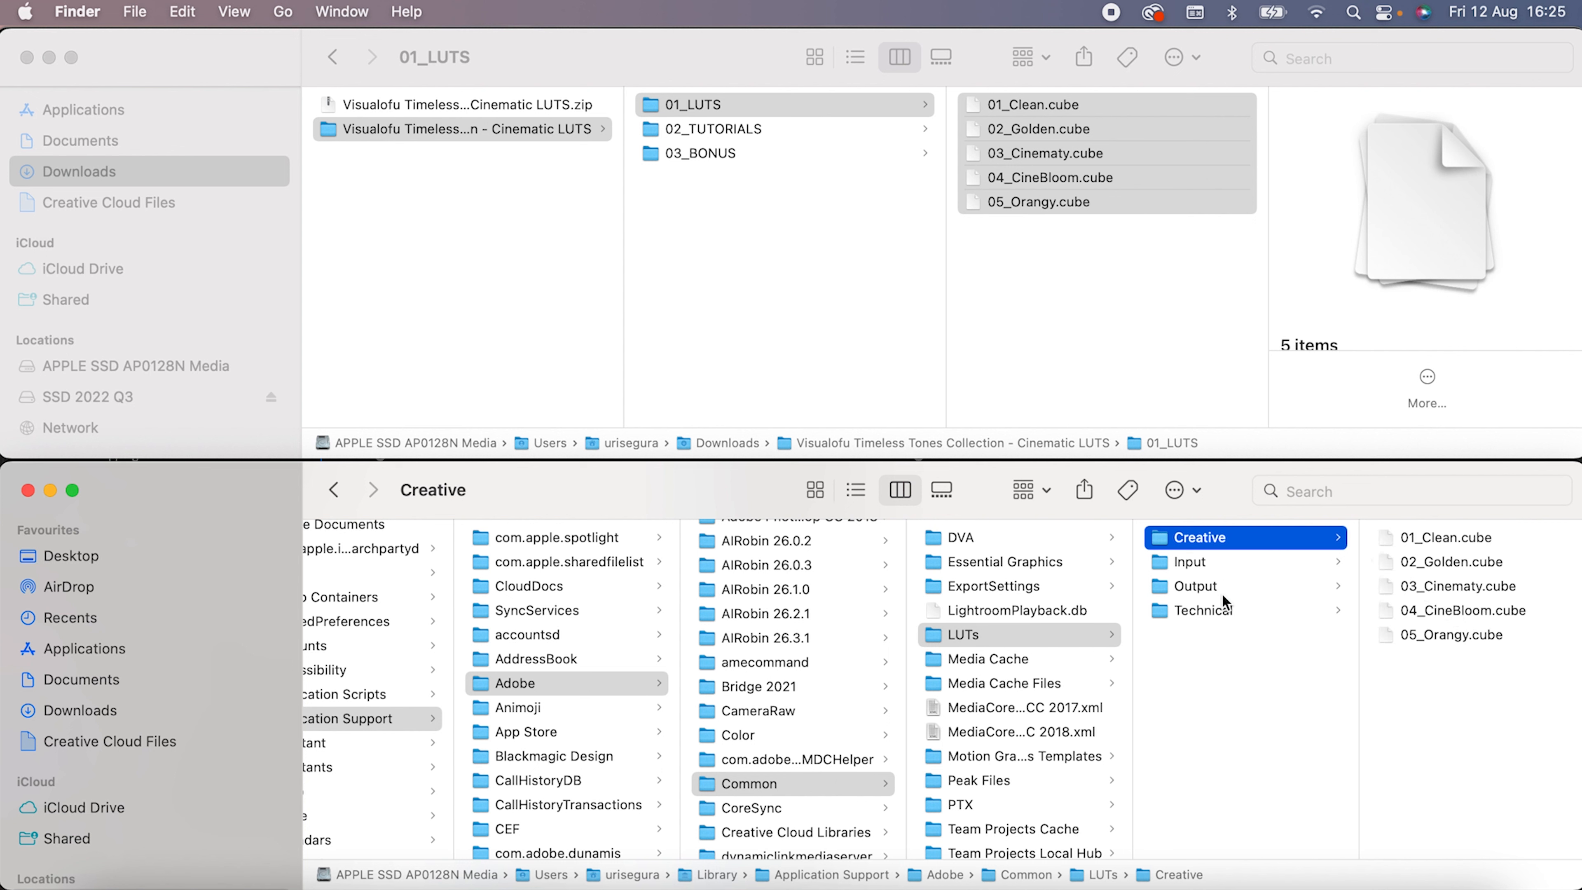
Inspect the Sony and Canon Rec709 conversion LUTs in the Technical folder, then return to the Creative folder.
click(1225, 609)
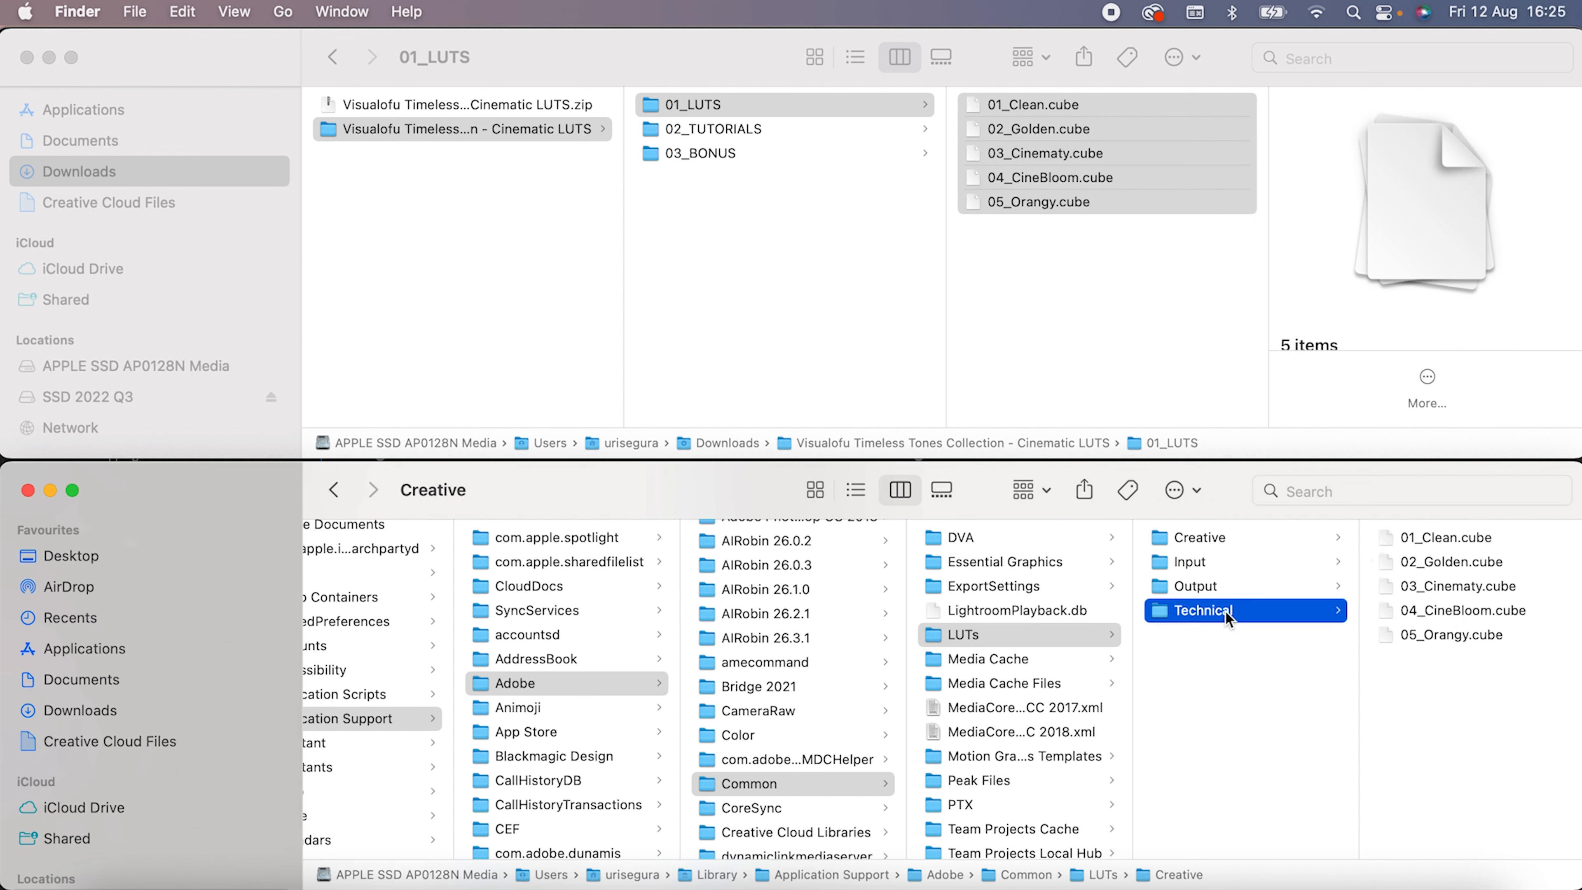
click(1489, 540)
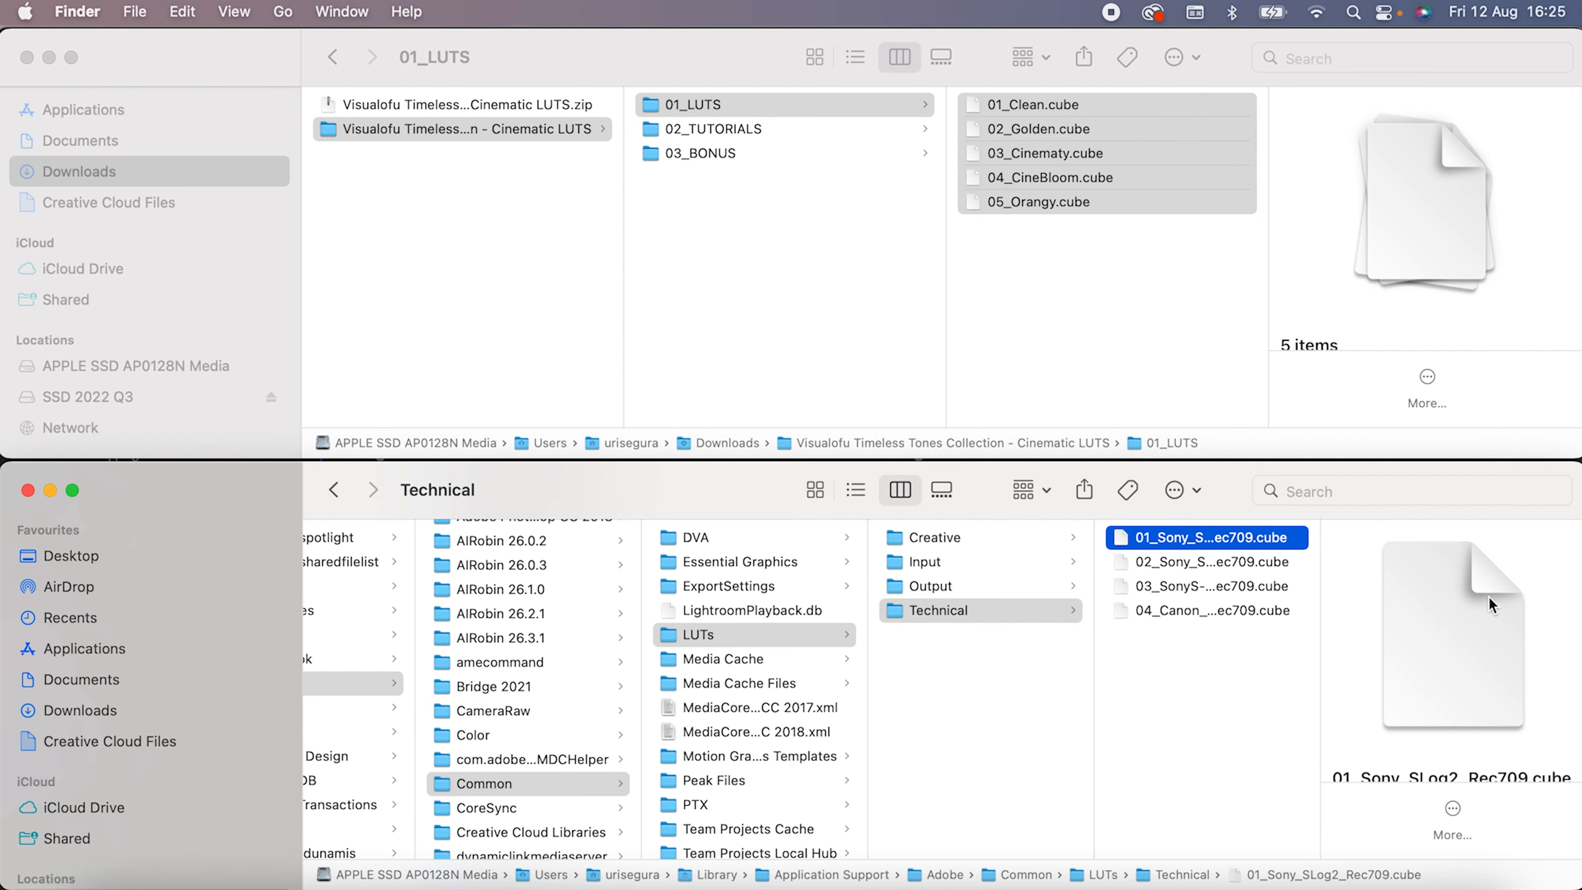
key(Down)
key(Down)
key(Down)
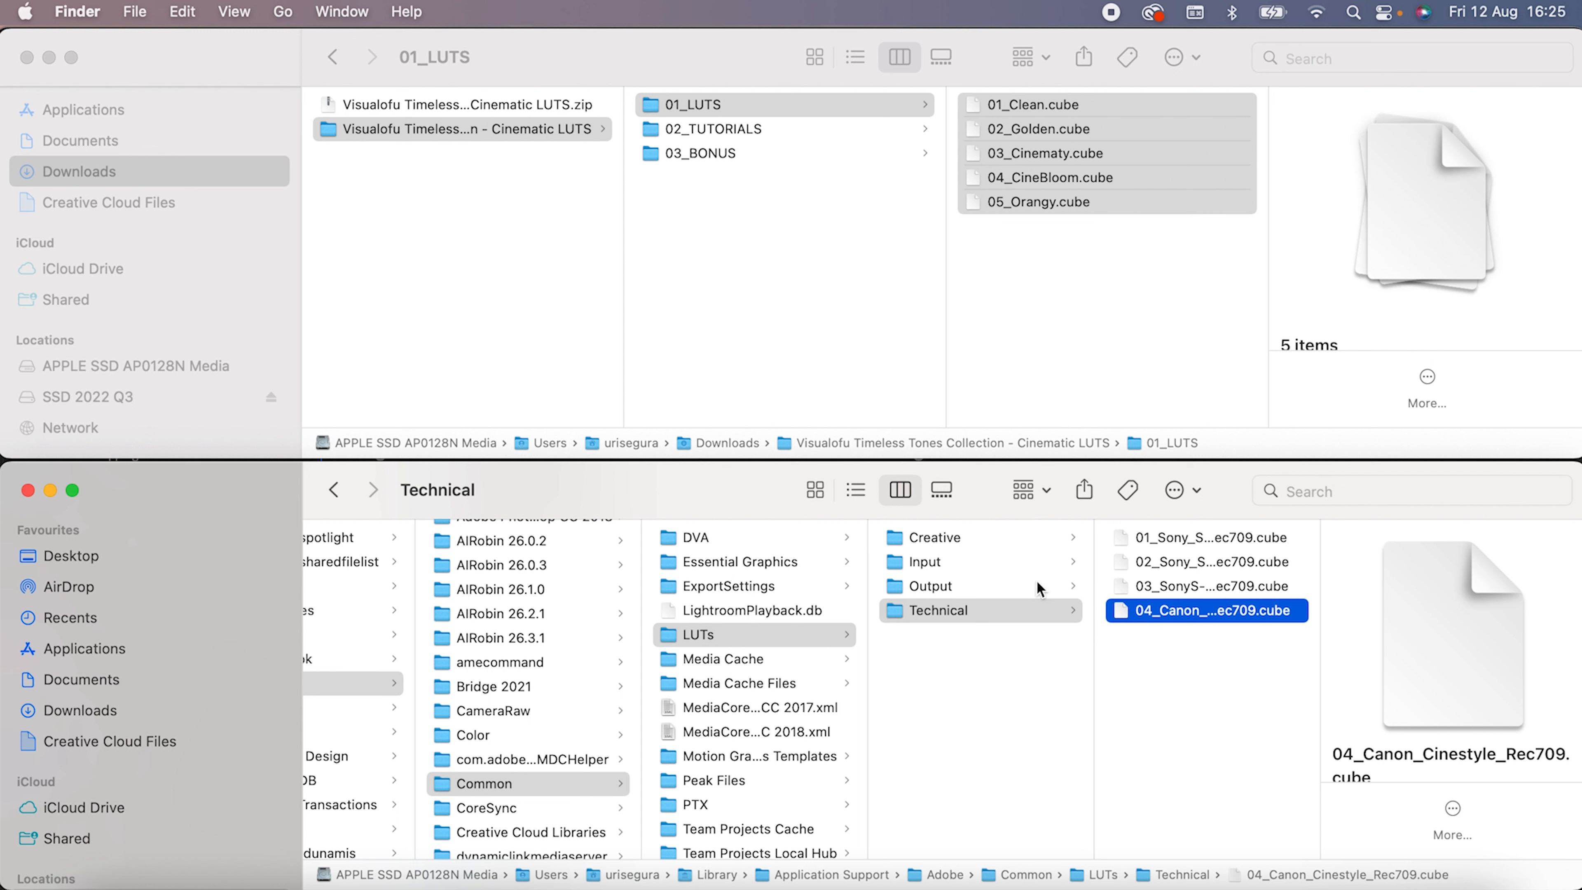
click(1011, 540)
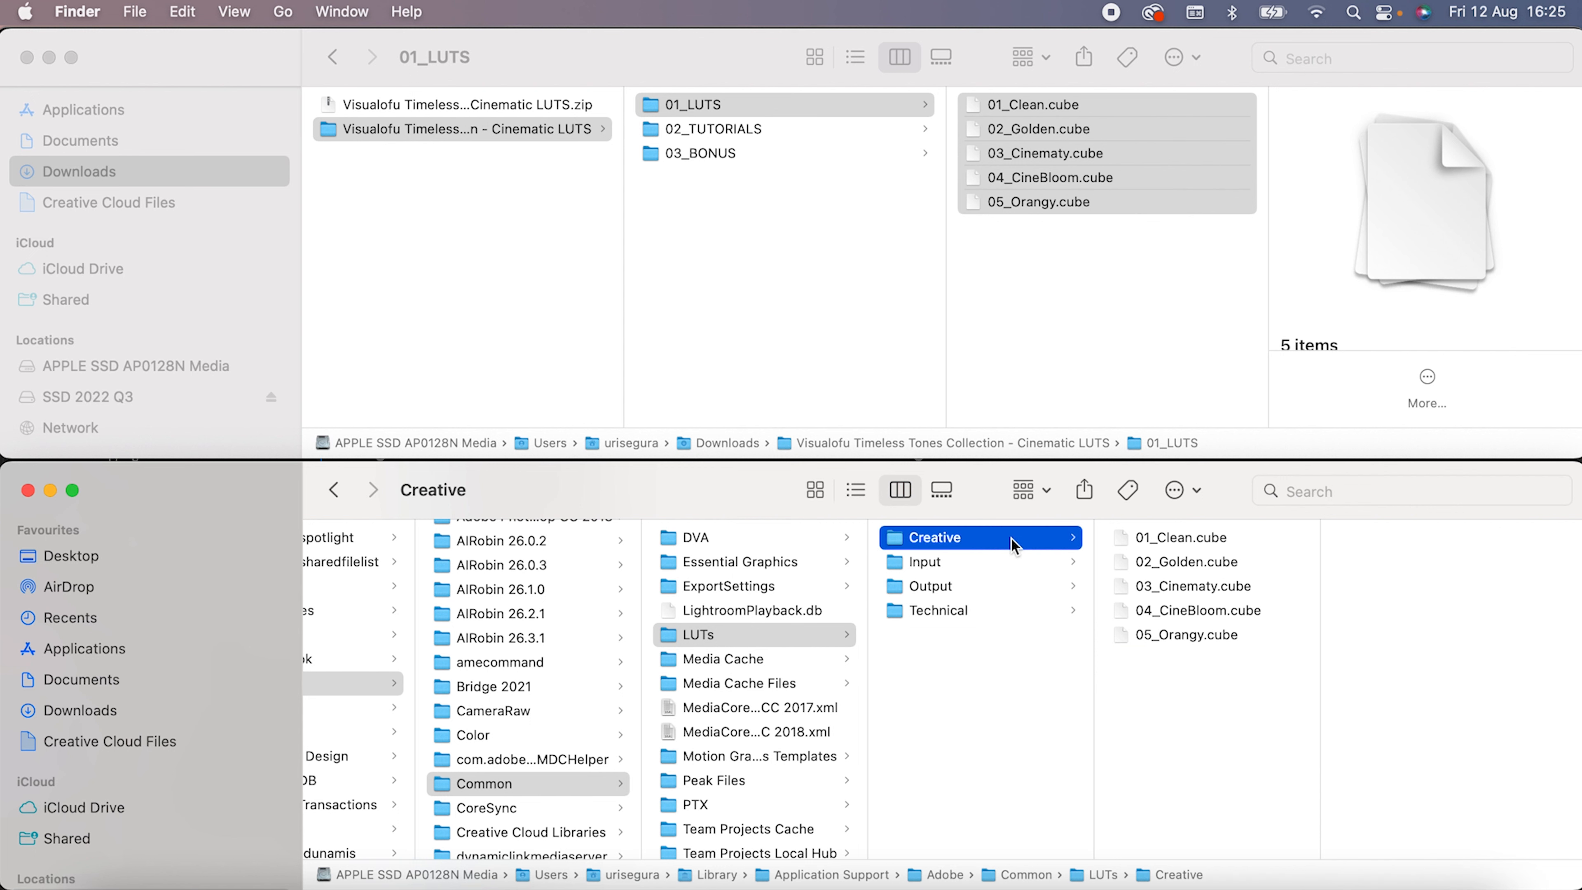
Switch to Premiere Pro and close the project, saving its changes.
click(937, 880)
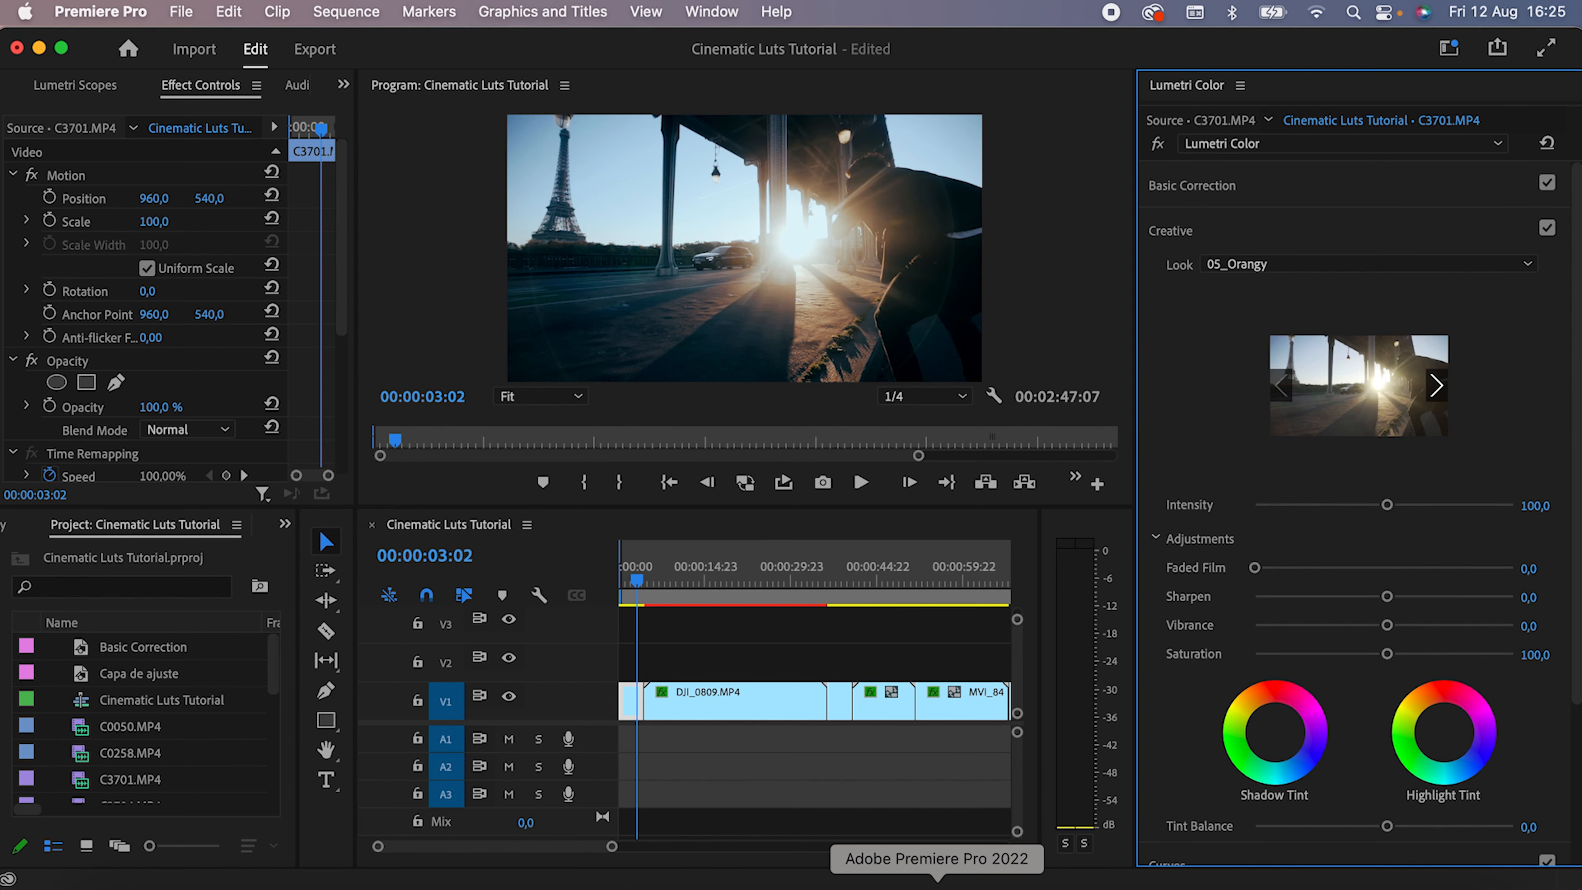
click(17, 48)
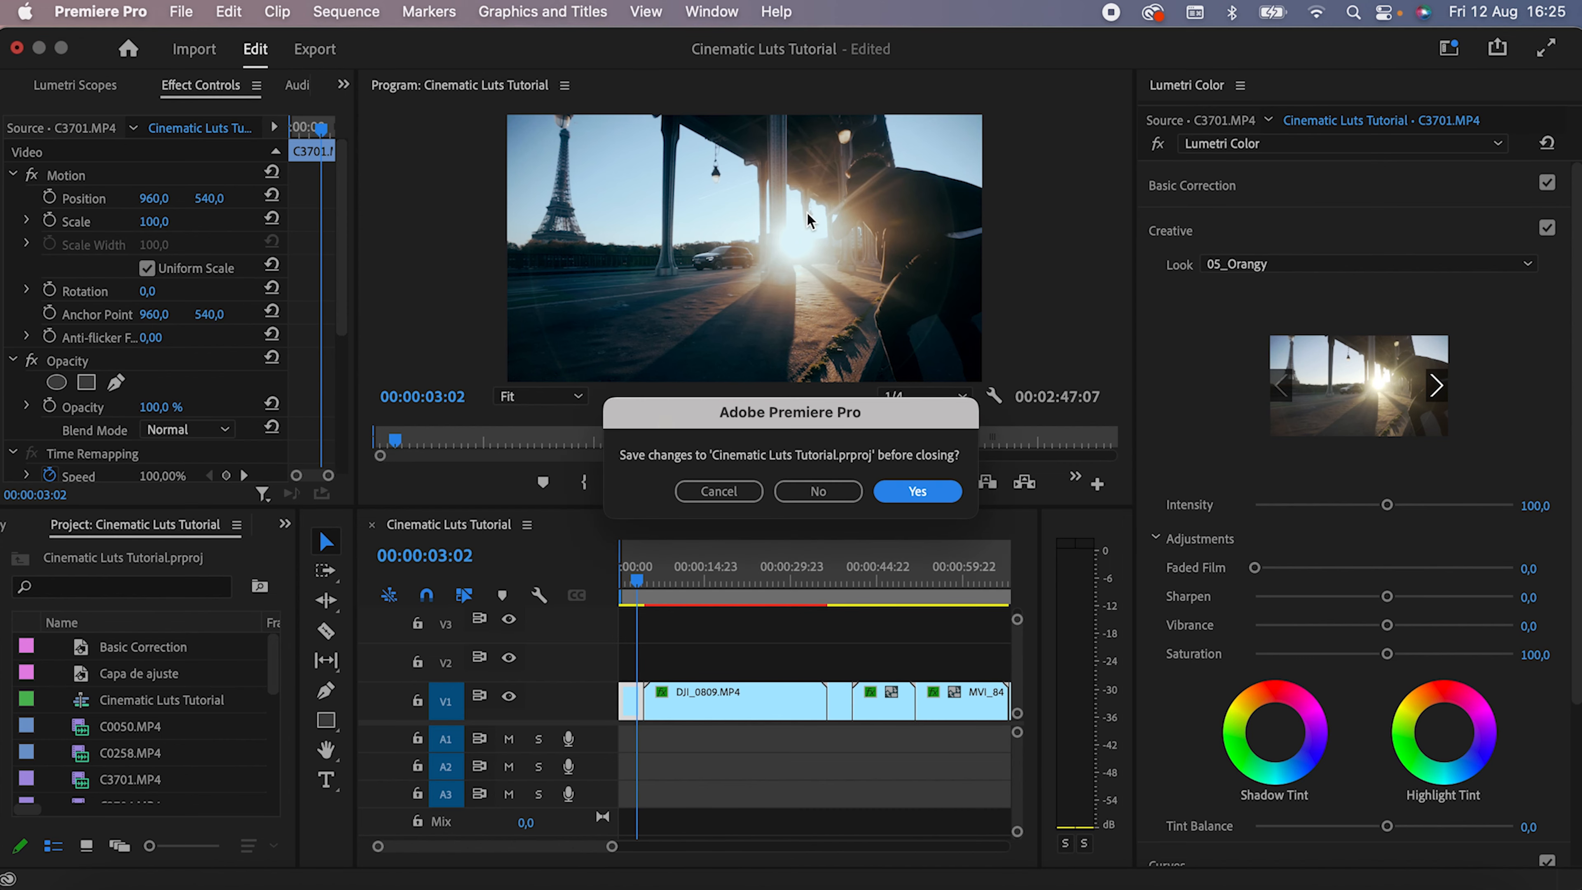
key(Return)
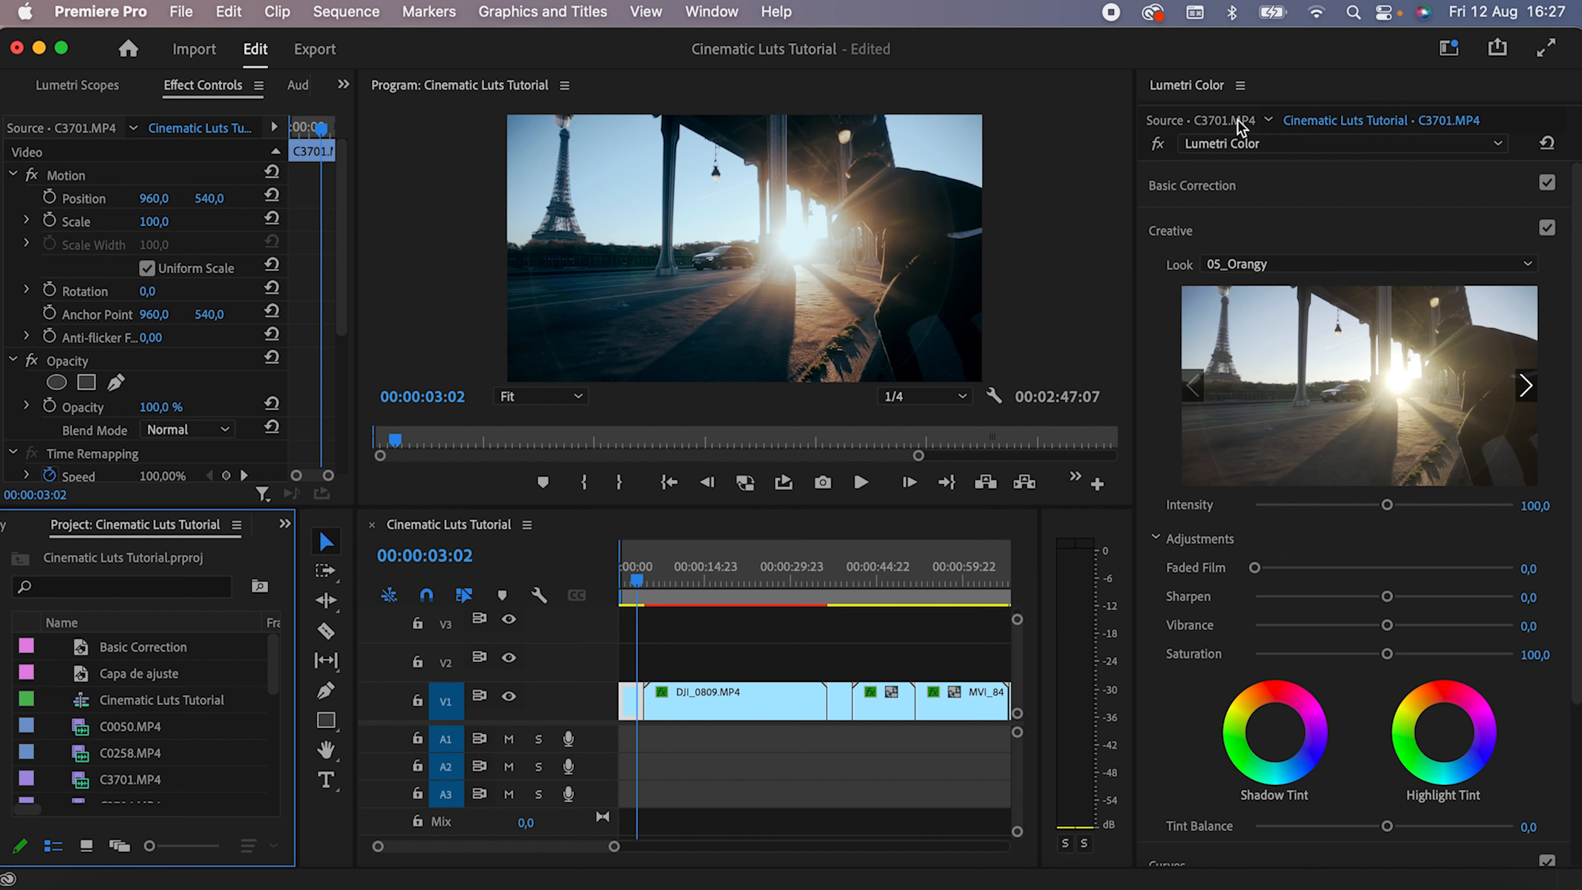
Try the installed 03_Cinematy, 02_Golden and 01_Clean looks on the C3701.MP4 clip in turn.
click(1374, 264)
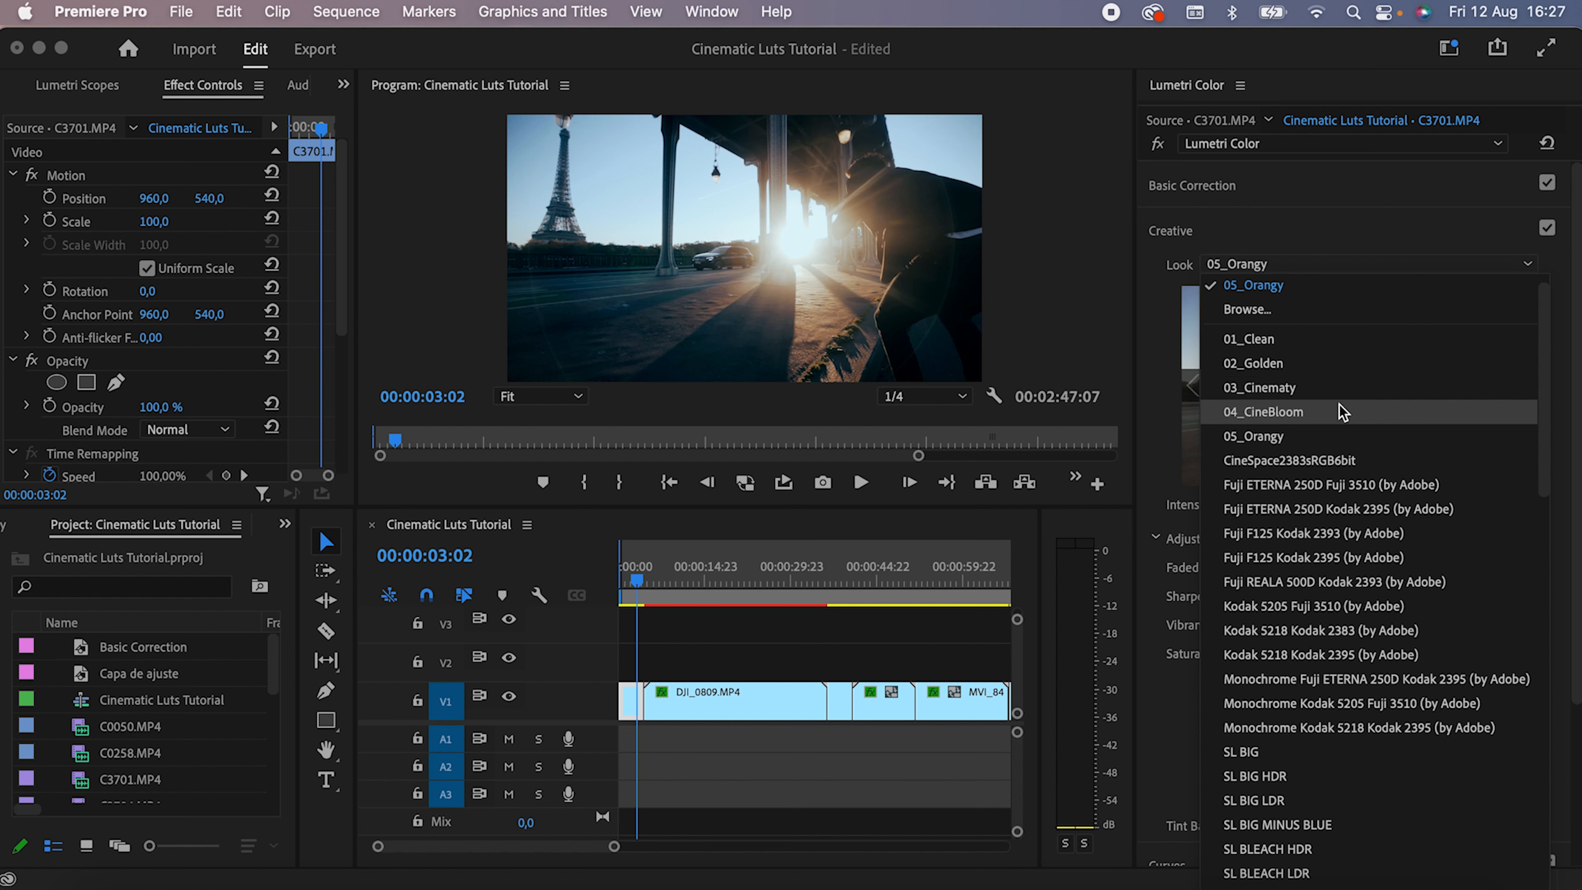
click(1342, 391)
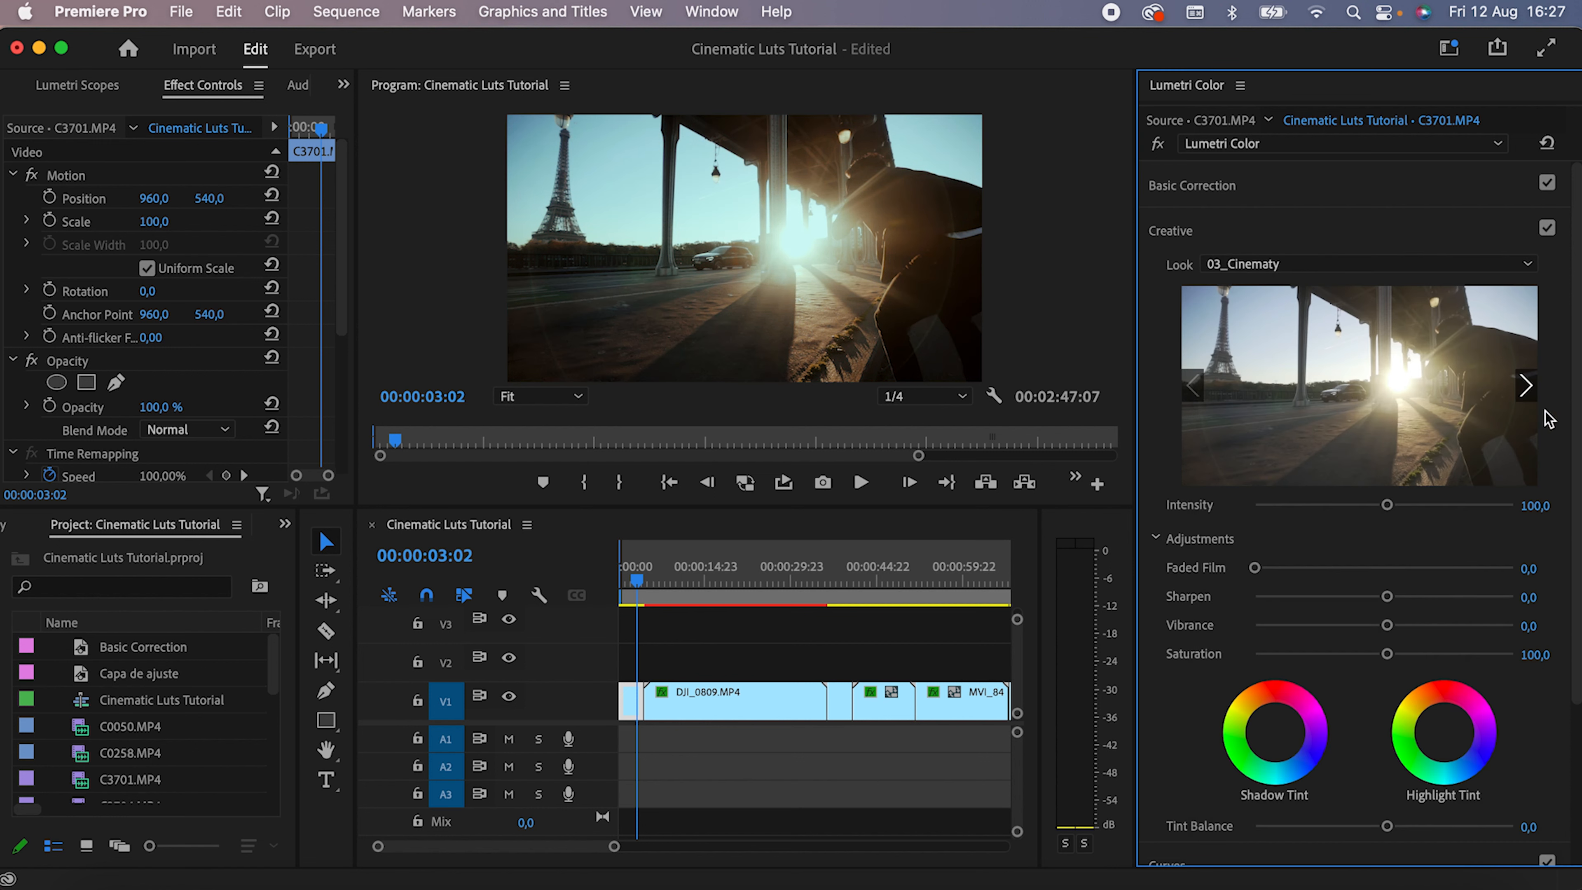
click(1398, 269)
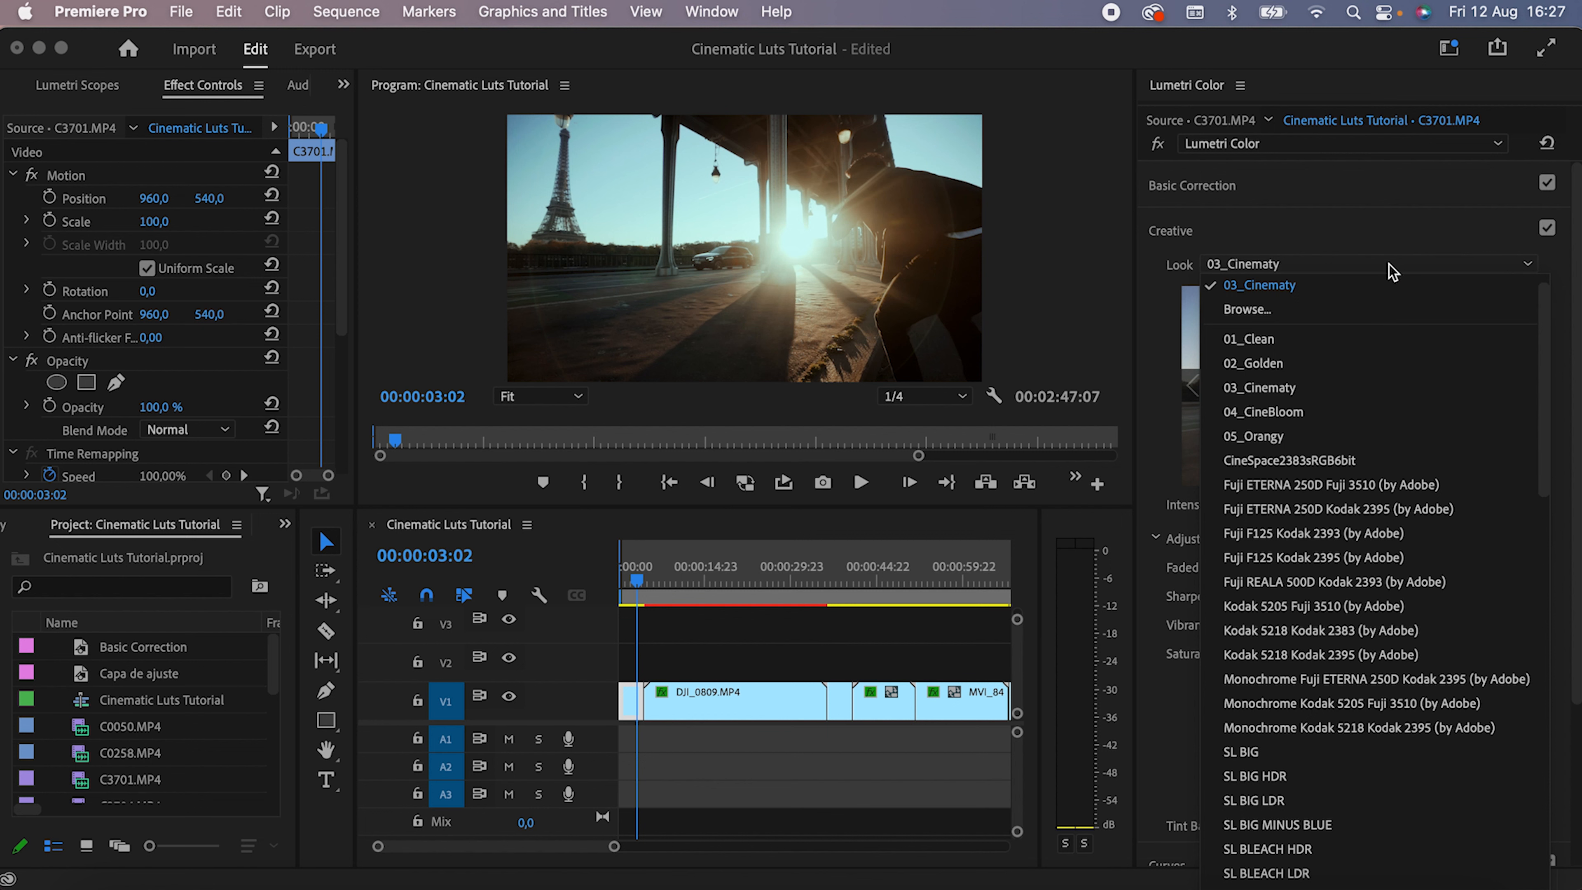
click(1305, 362)
click(1346, 269)
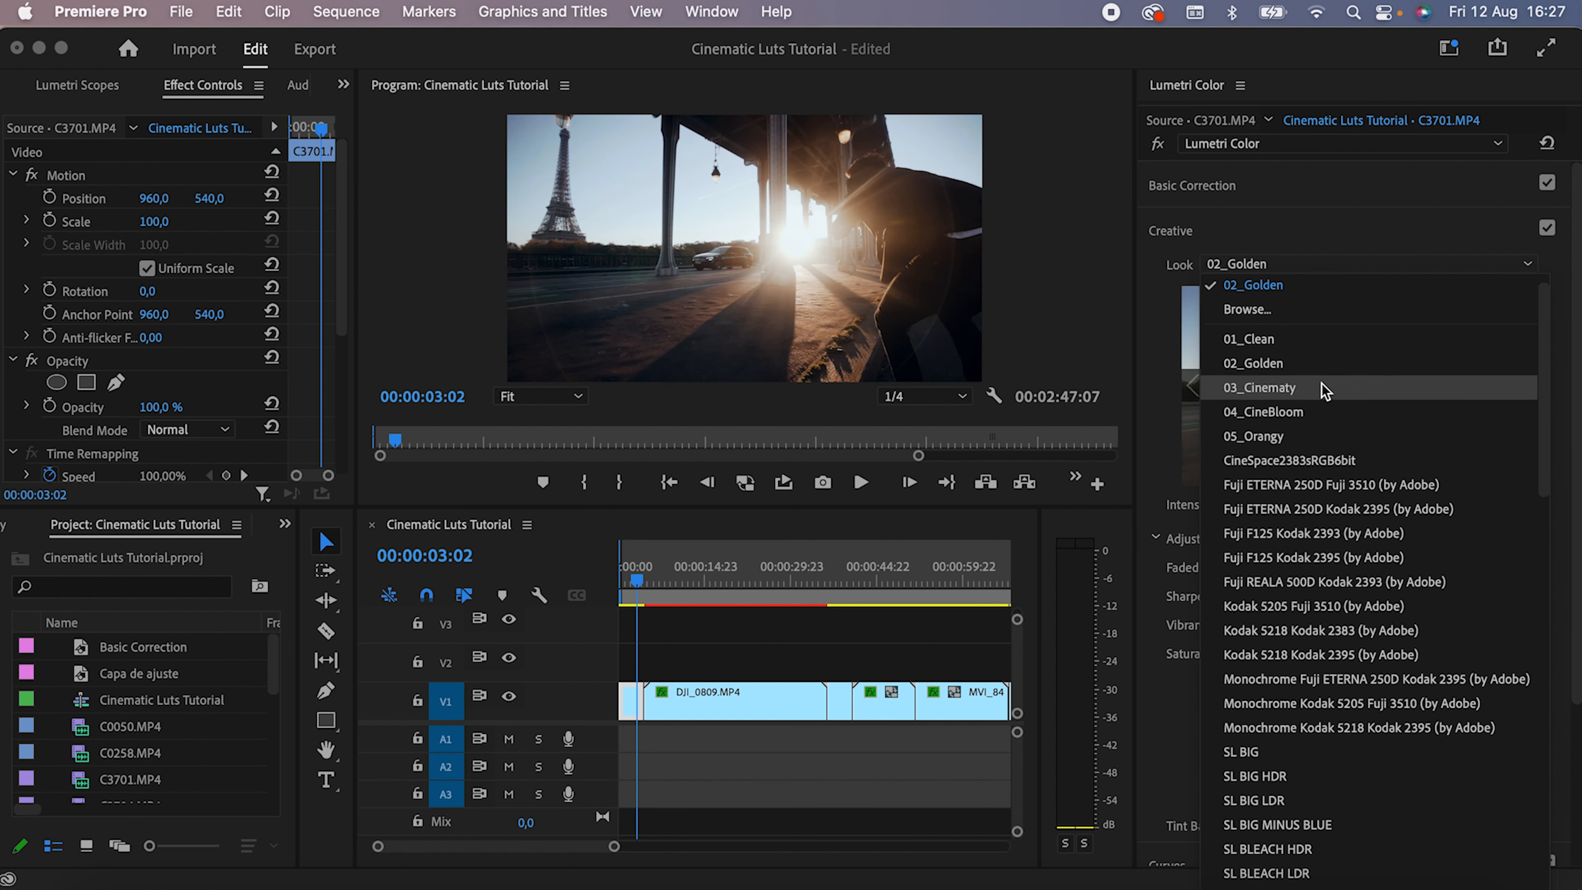
click(1303, 340)
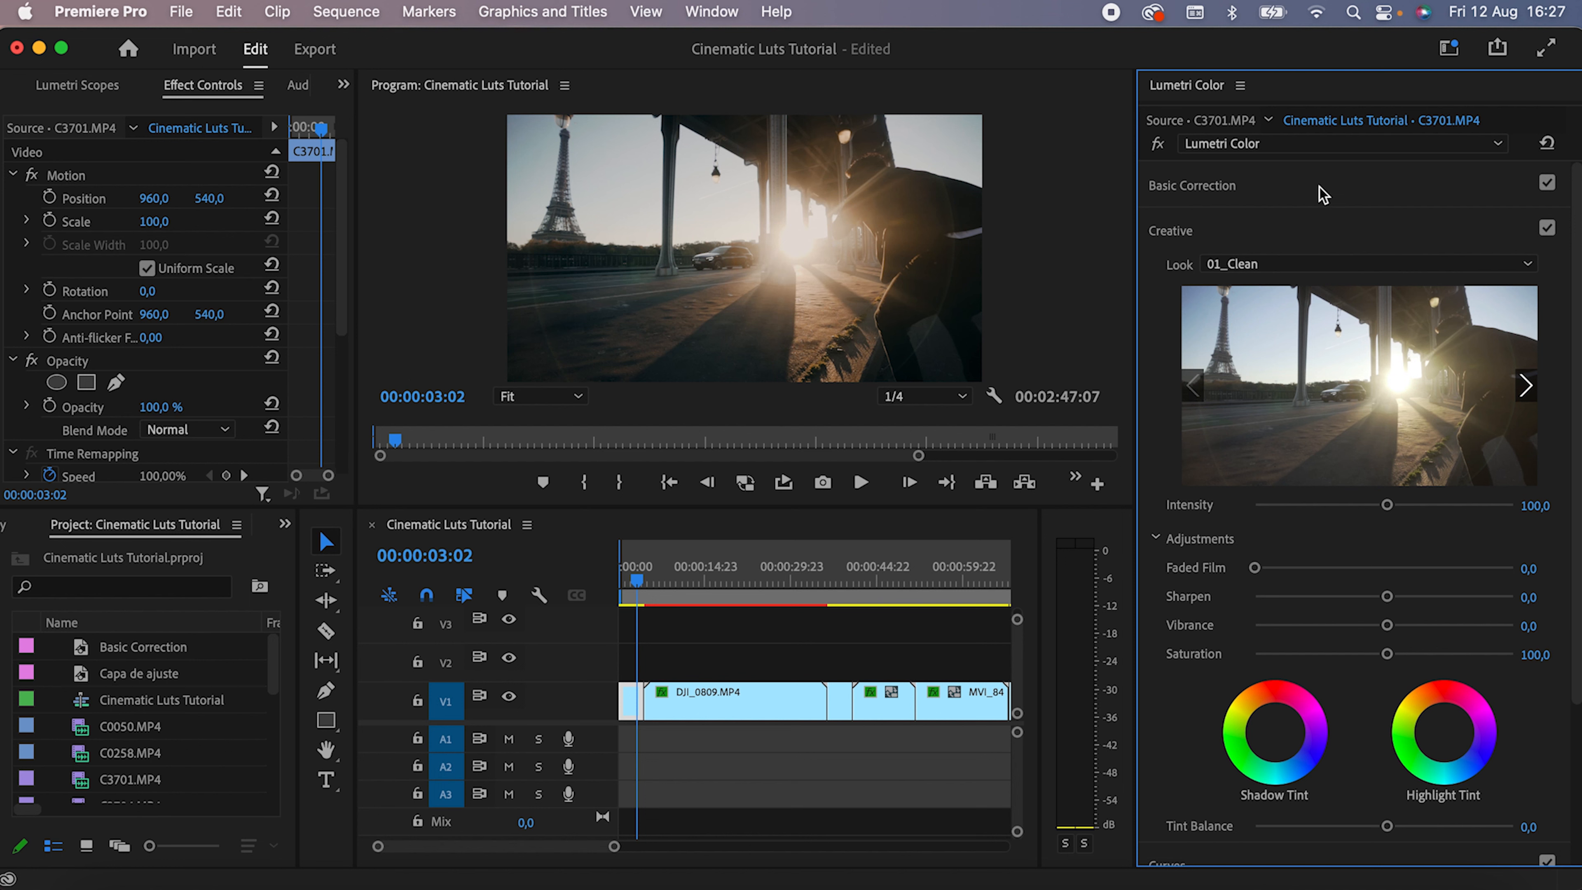
Review the installed Input LUT choices in the clip's Basic Correction settings, keeping None selected.
click(1321, 186)
click(1355, 219)
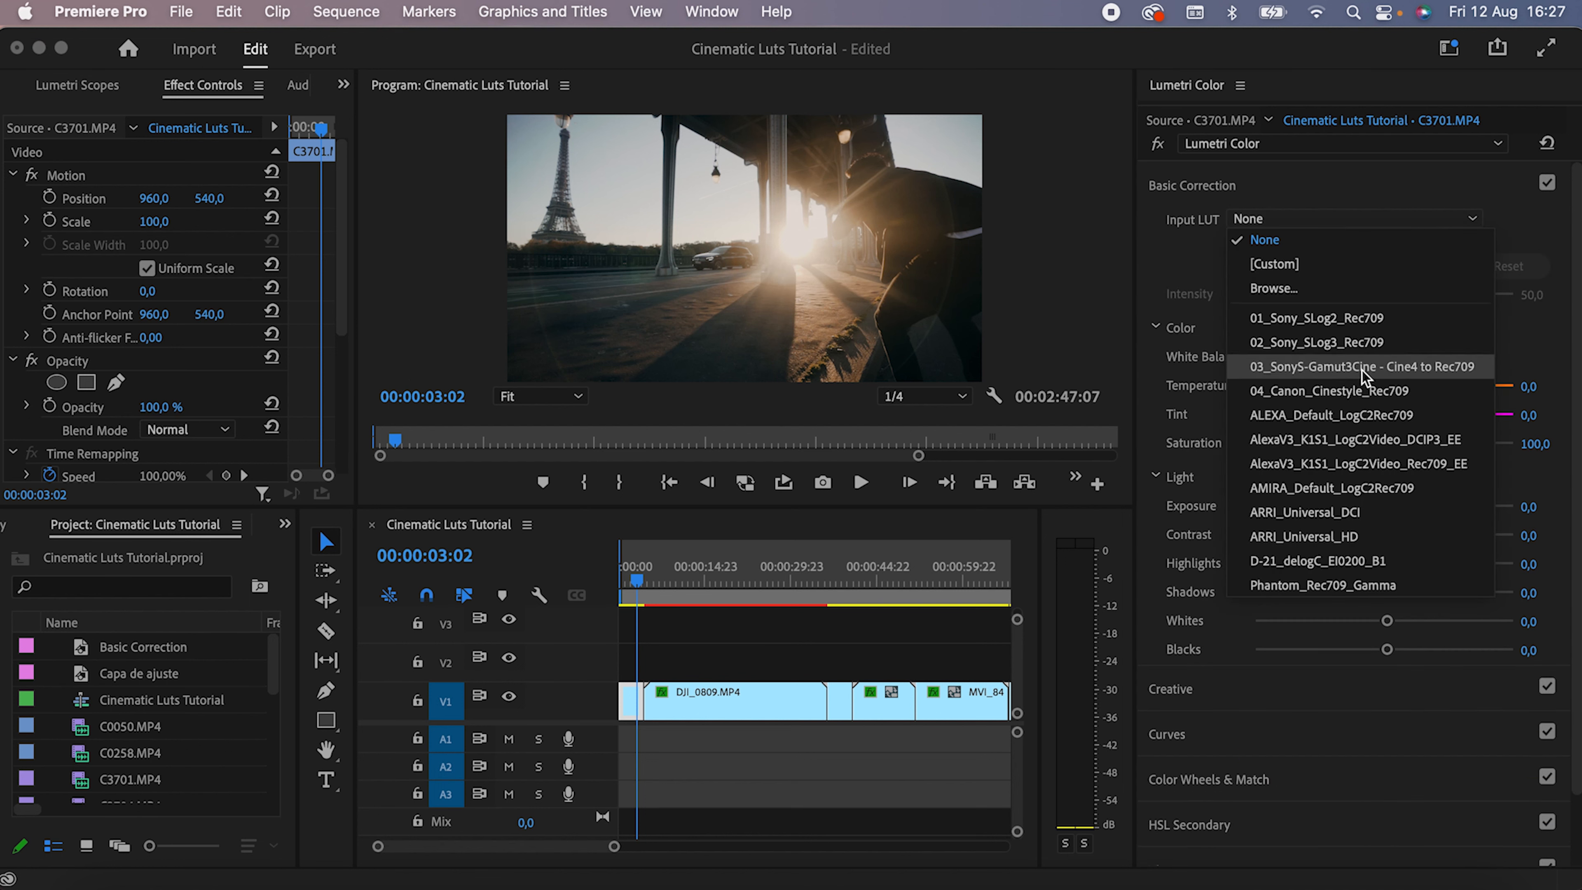
click(1302, 244)
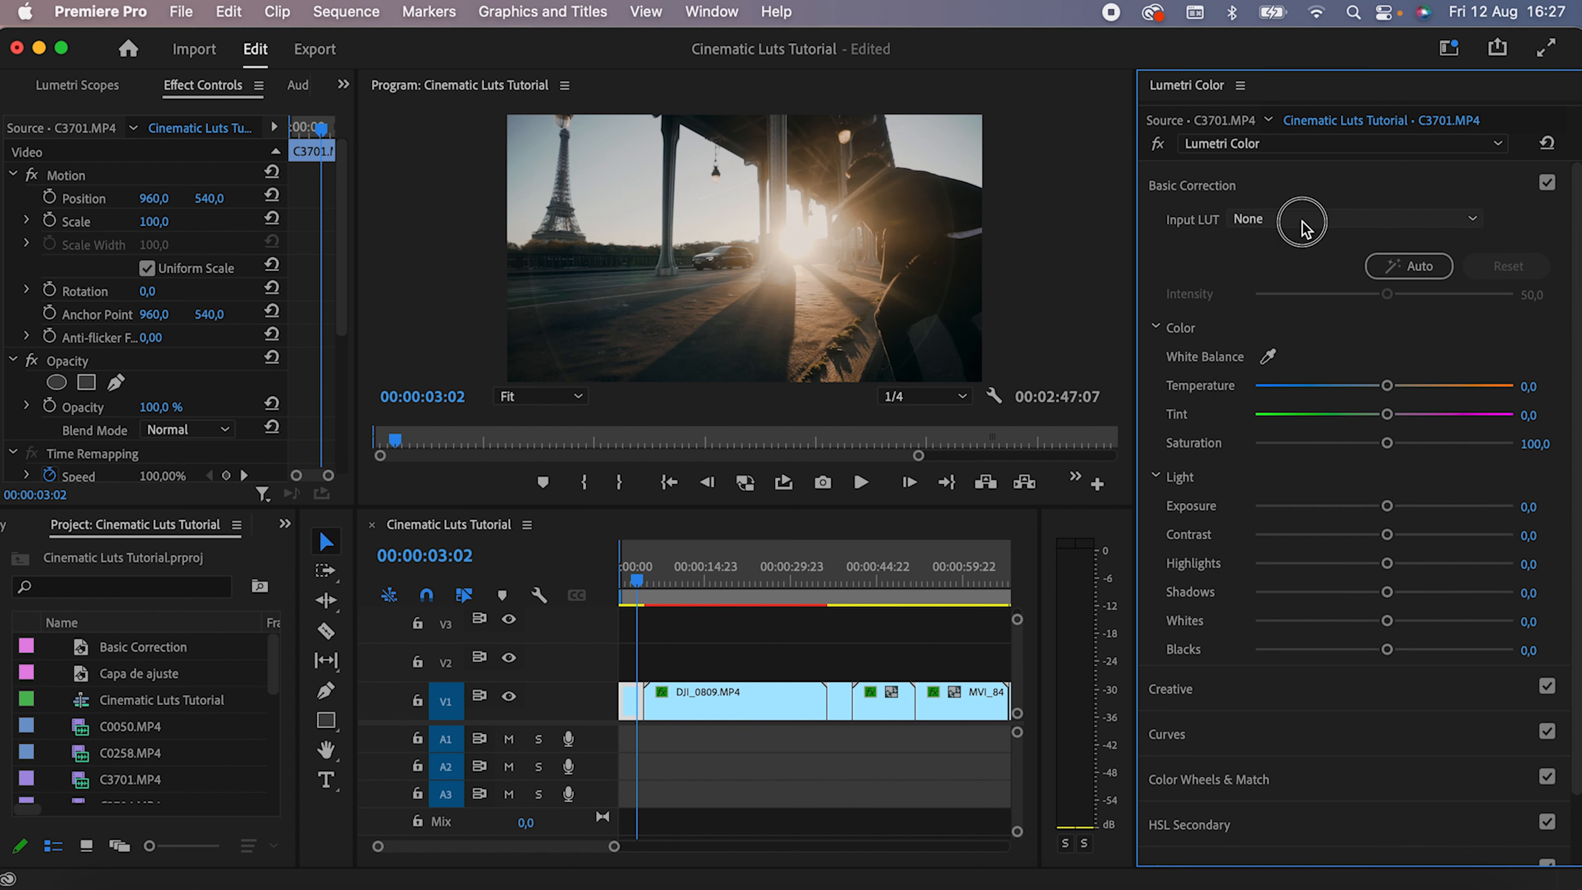
click(1285, 182)
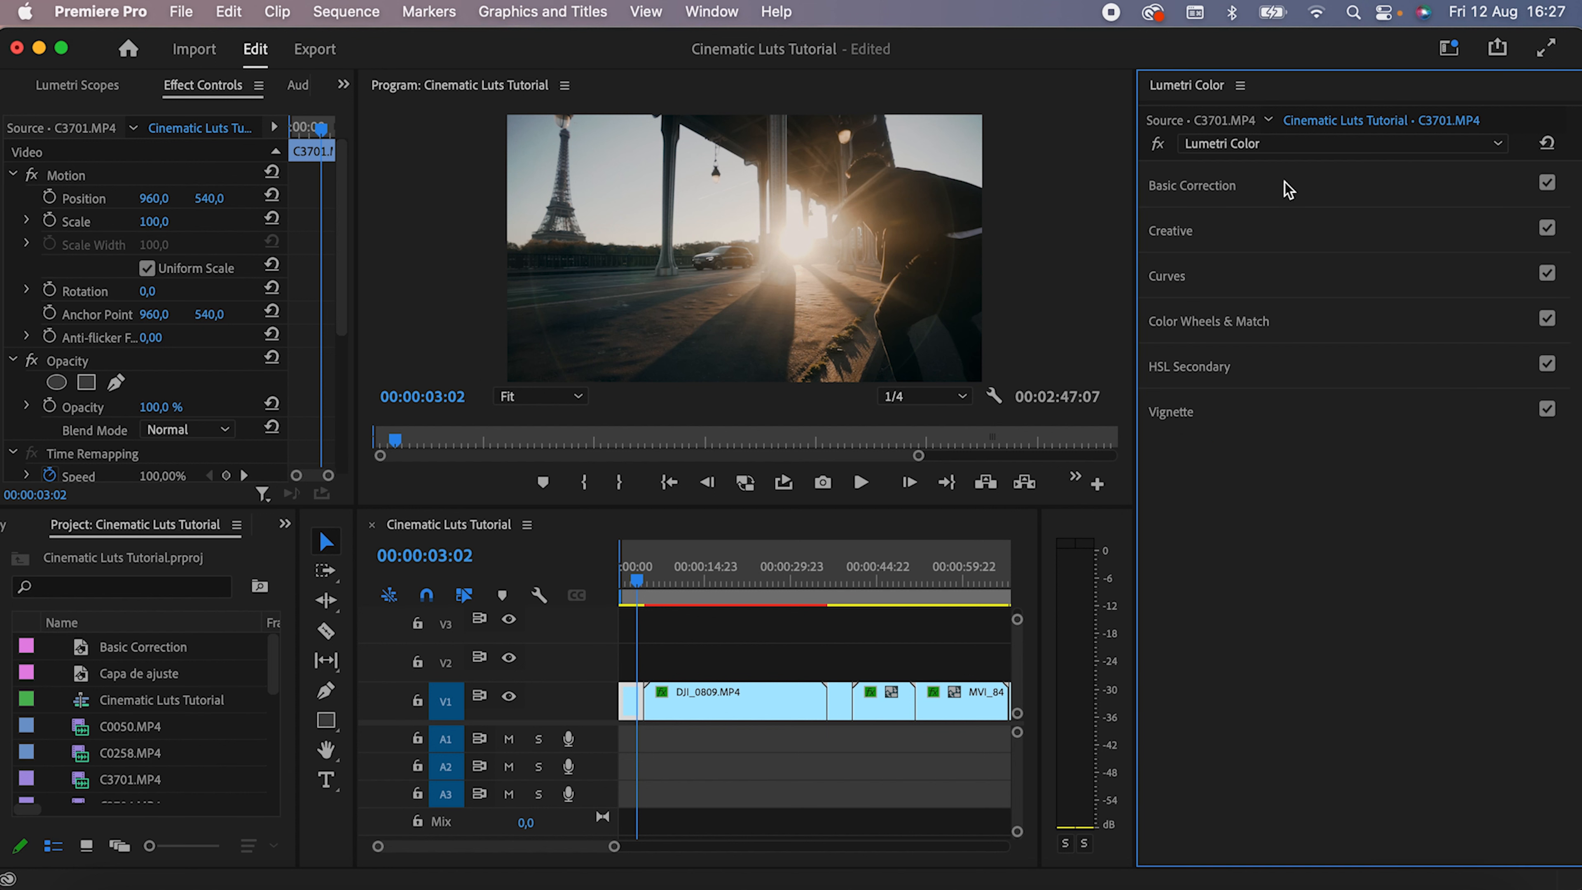
Apply the installed 05_Orangy look to the clip in its Creative settings.
click(1270, 235)
click(1273, 262)
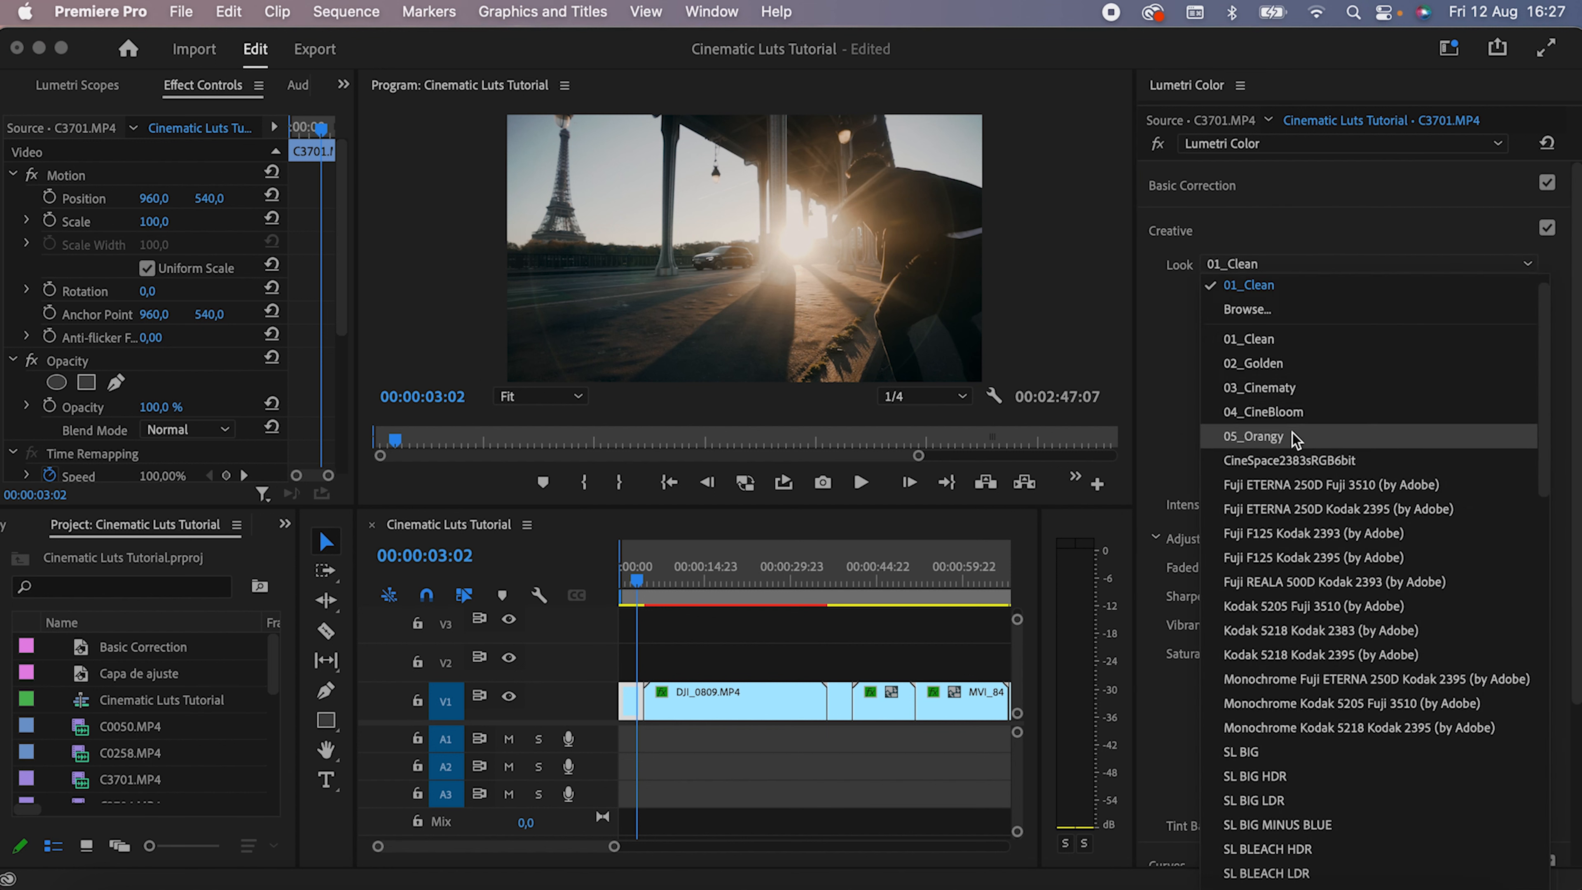
click(1254, 436)
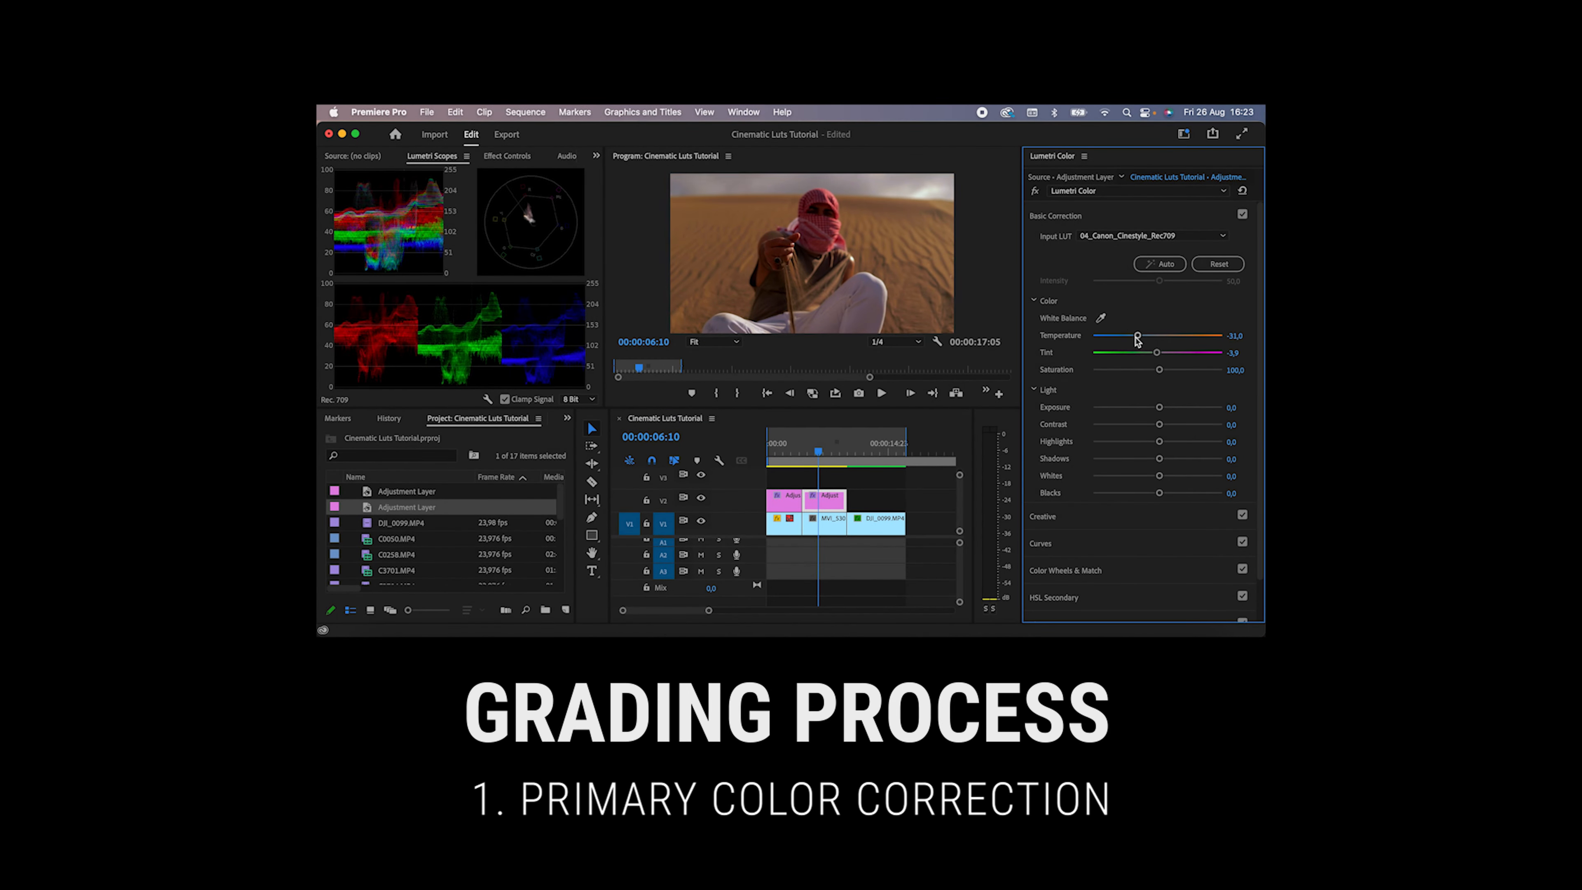
Correct the desert shot's adjustment layer by fine-tuning Tint, raising Whites, Shadows and Contrast, and lowering Blacks and Highlights.
drag(1148, 354, 1147, 354)
drag(1159, 475, 1194, 475)
drag(1159, 458, 1197, 459)
drag(1159, 493, 1131, 442)
drag(1159, 424, 1165, 426)
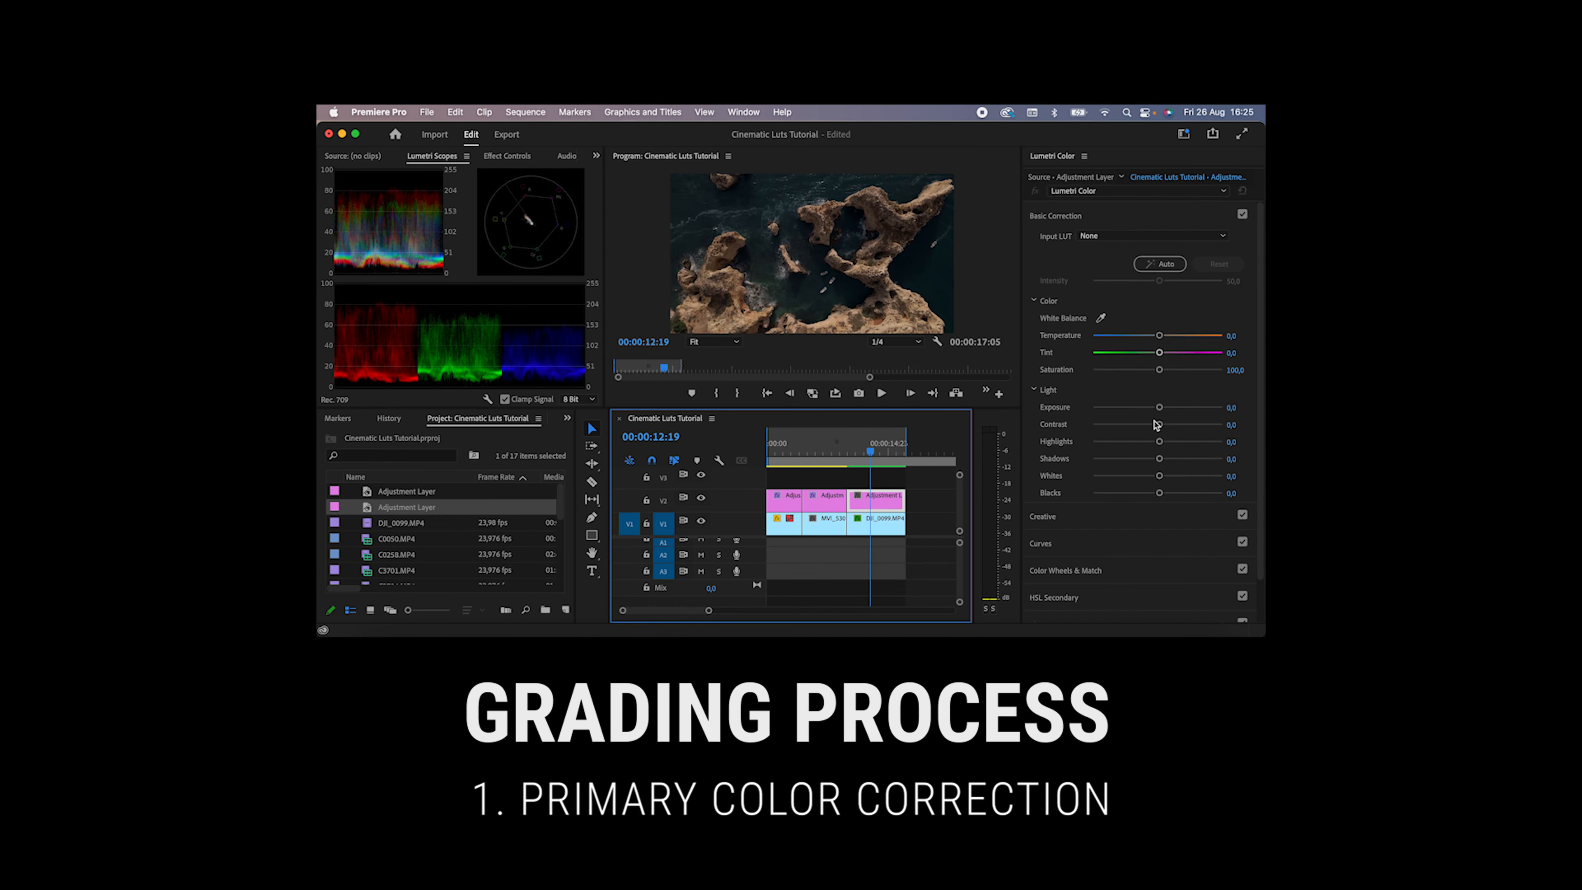
On the rocky coast shot's adjustment layer, set Whites to about 85, Shadows 27, Highlights -56 and Blacks -11, and raise Contrast slightly.
drag(1158, 475, 1212, 476)
drag(1159, 459, 1176, 459)
drag(1159, 441, 1122, 442)
drag(1158, 493, 1151, 492)
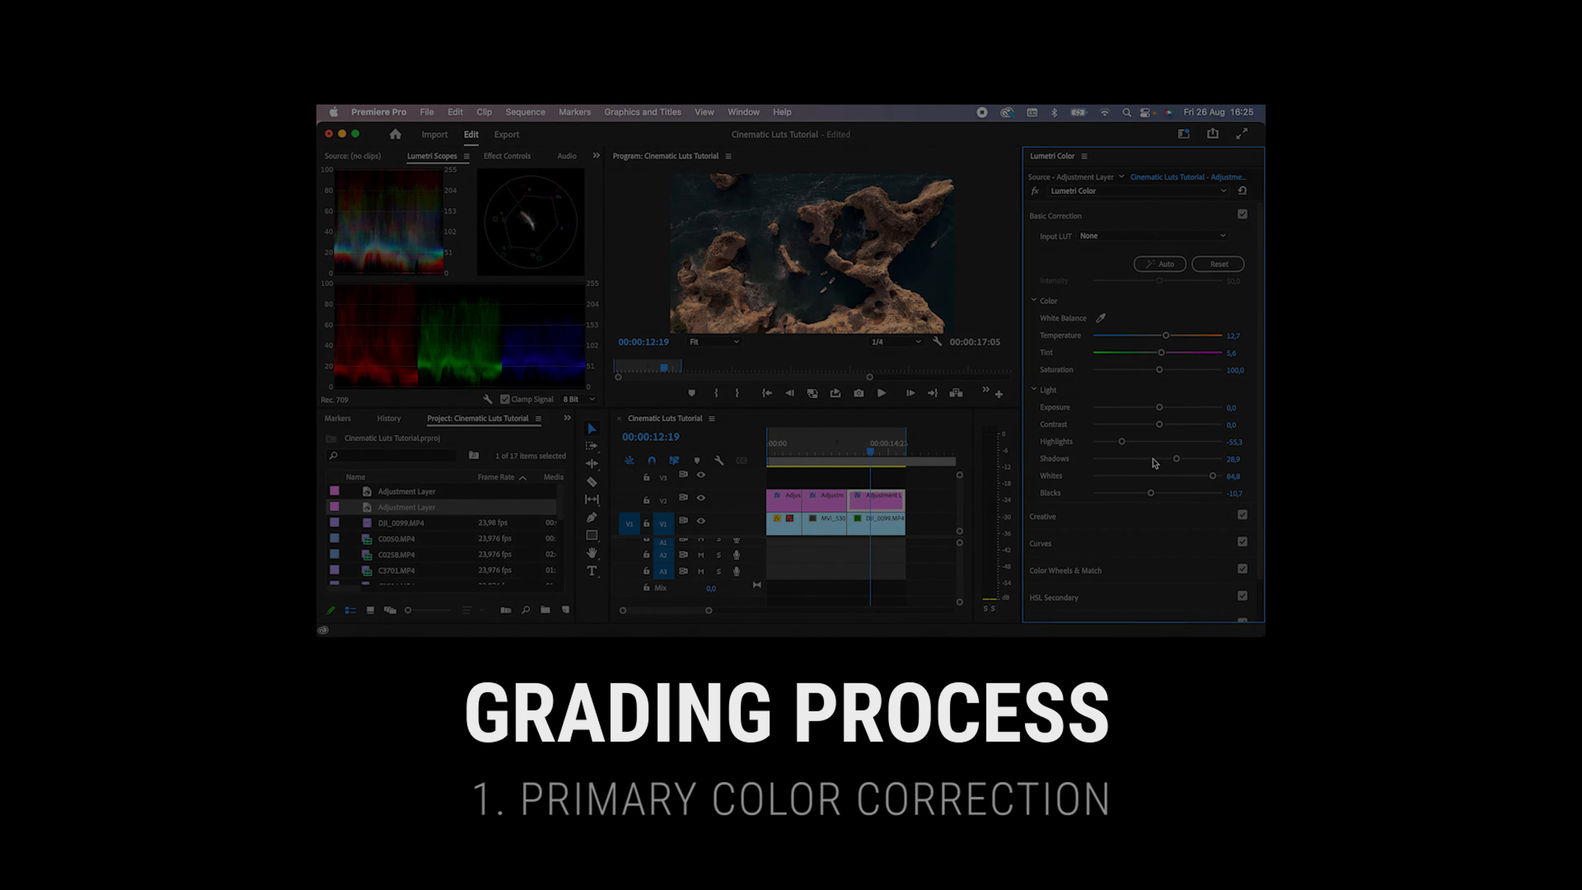
drag(1159, 424, 1171, 425)
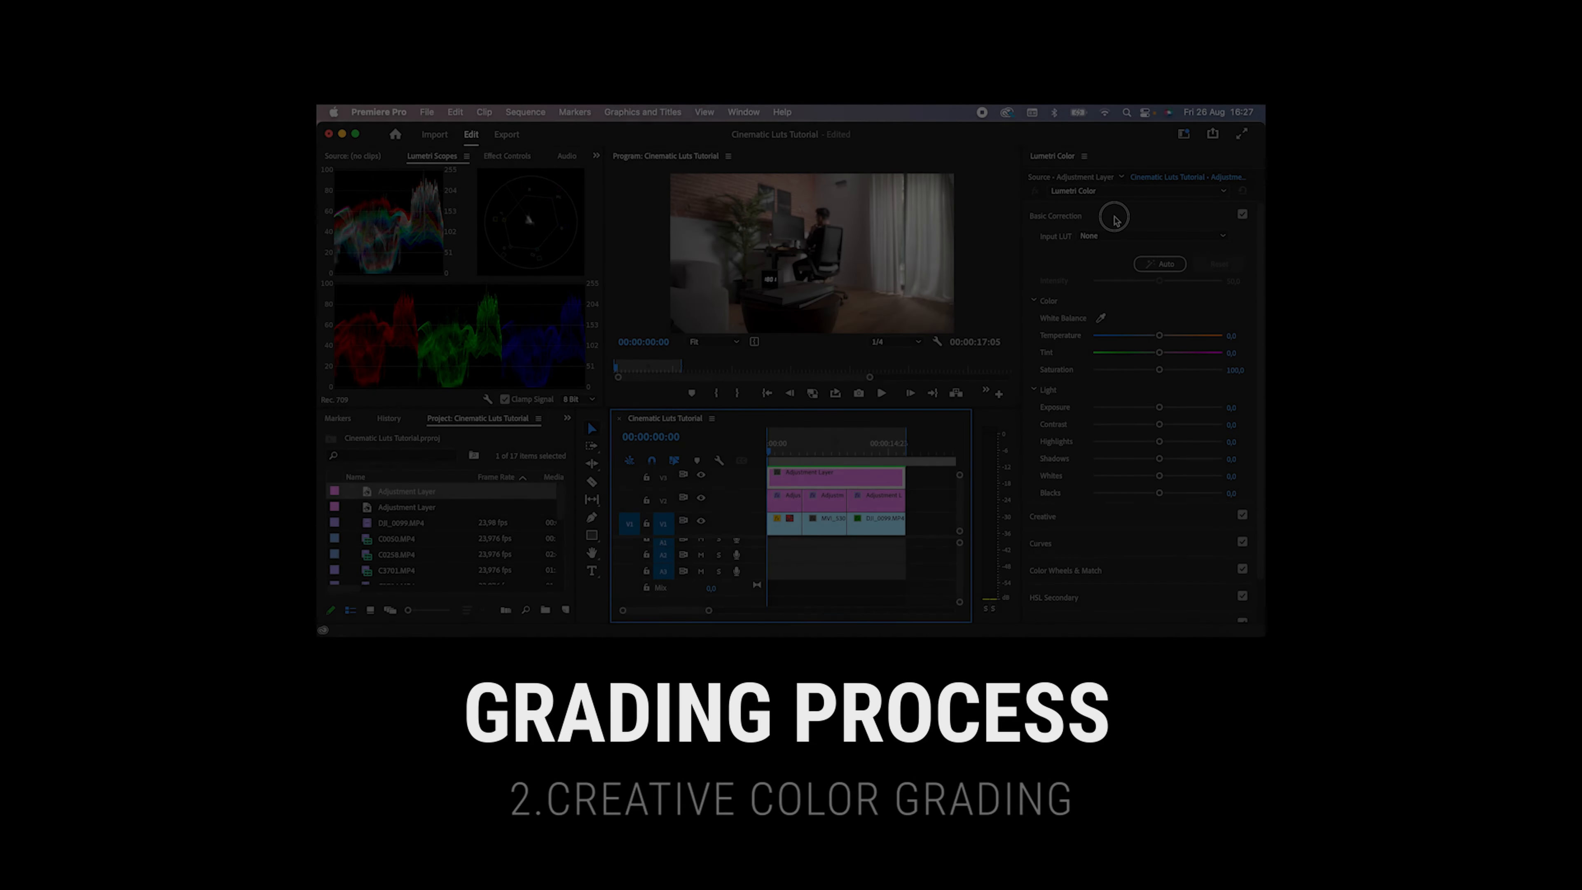
Apply the 05_Orangy creative look to the adjustment layer on track V3 that spans all the clips.
click(1107, 242)
click(1132, 263)
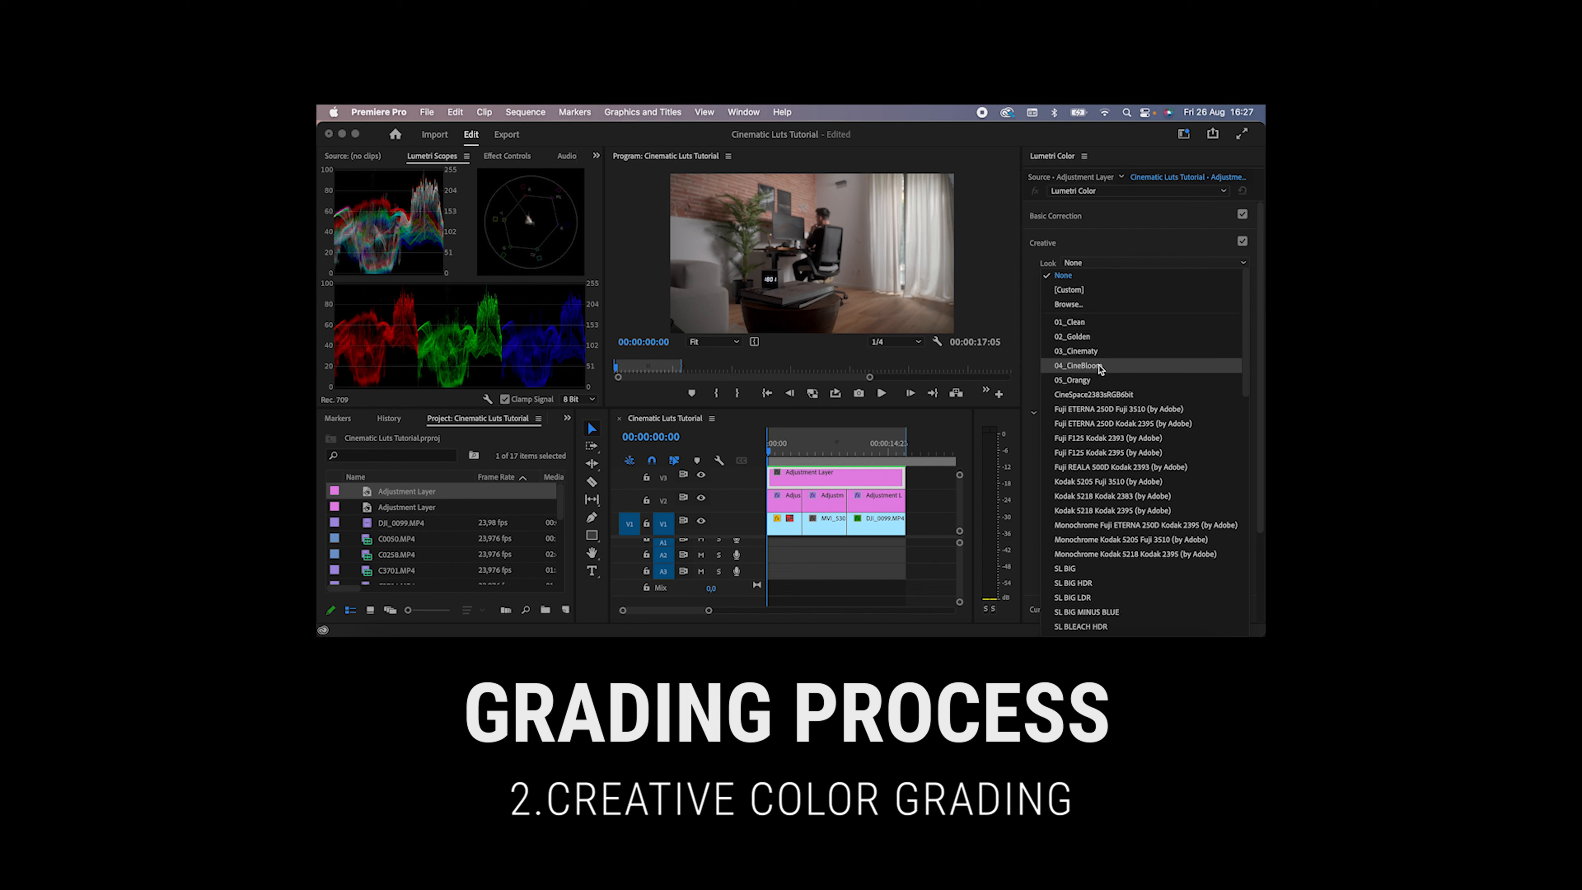
click(1093, 381)
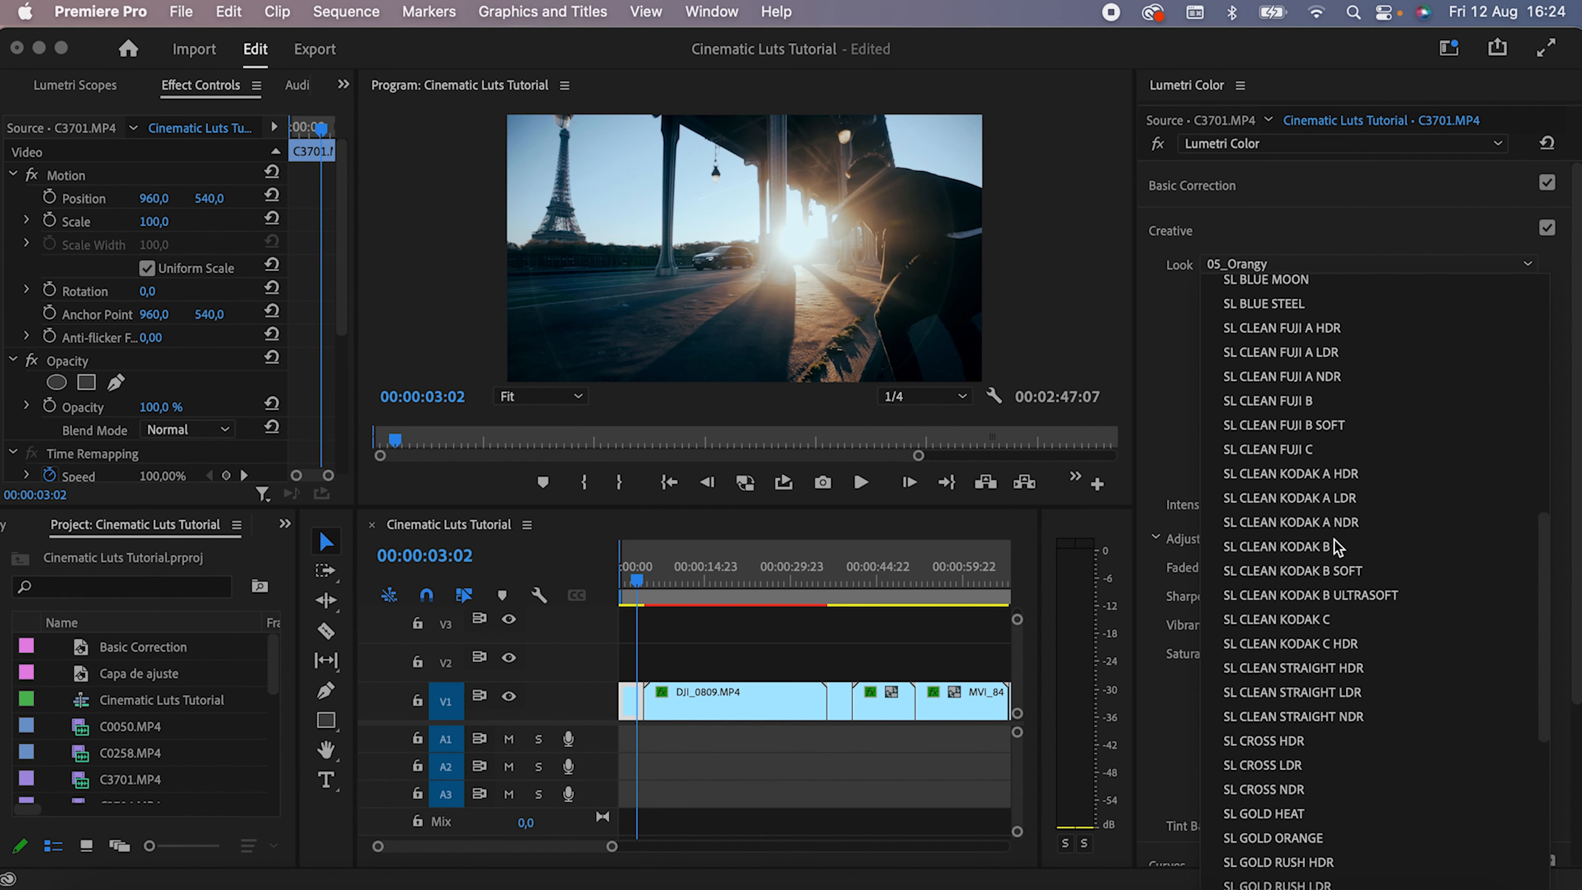
scroll(1336, 547, up, 10)
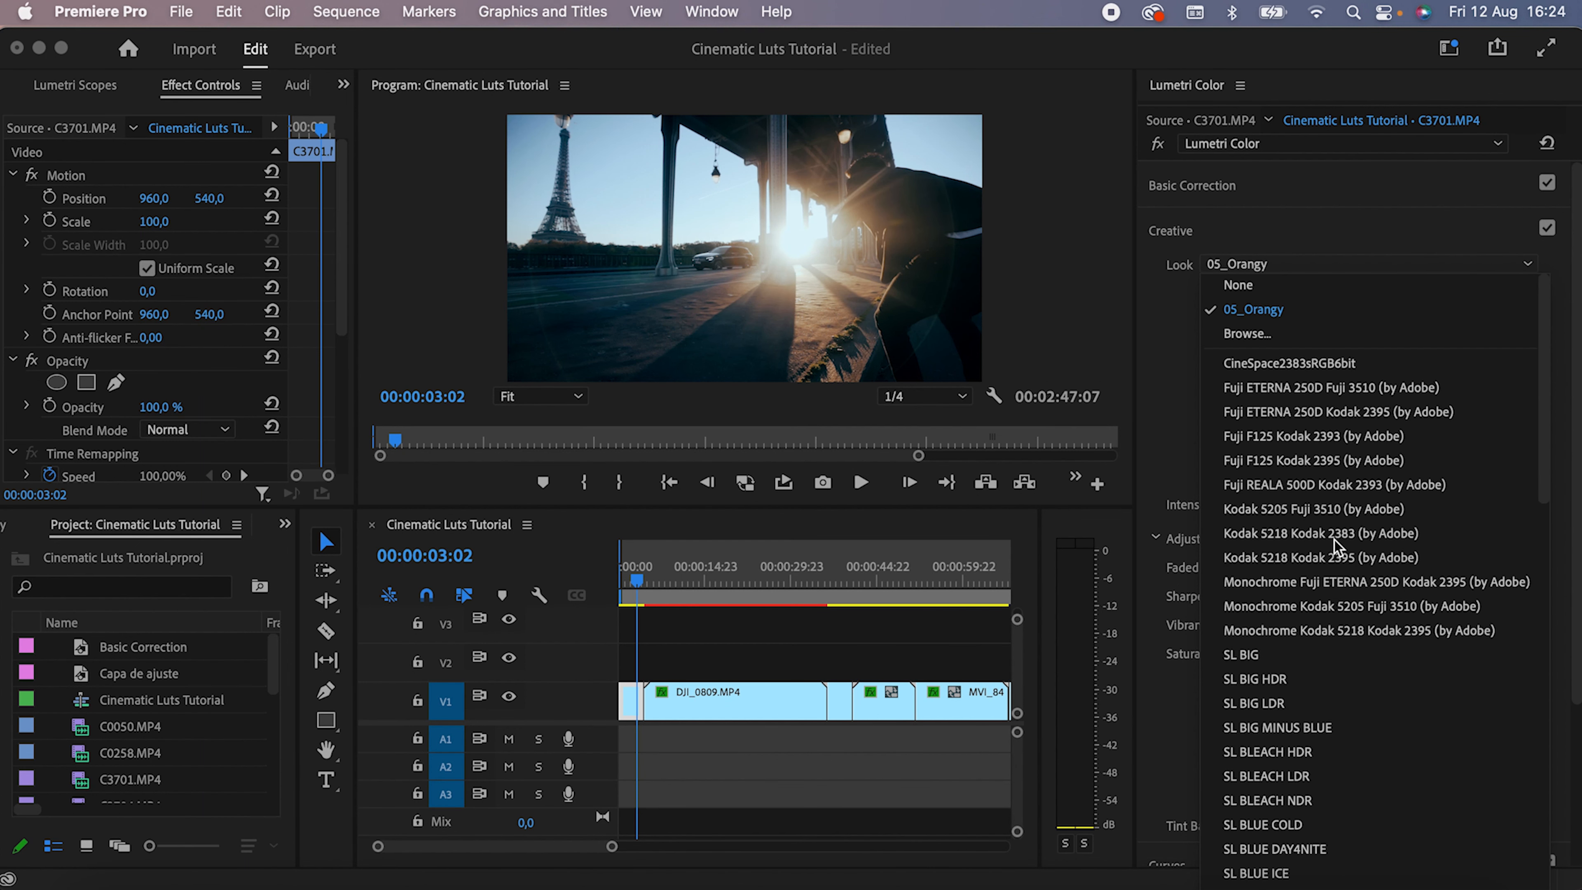
click(1339, 271)
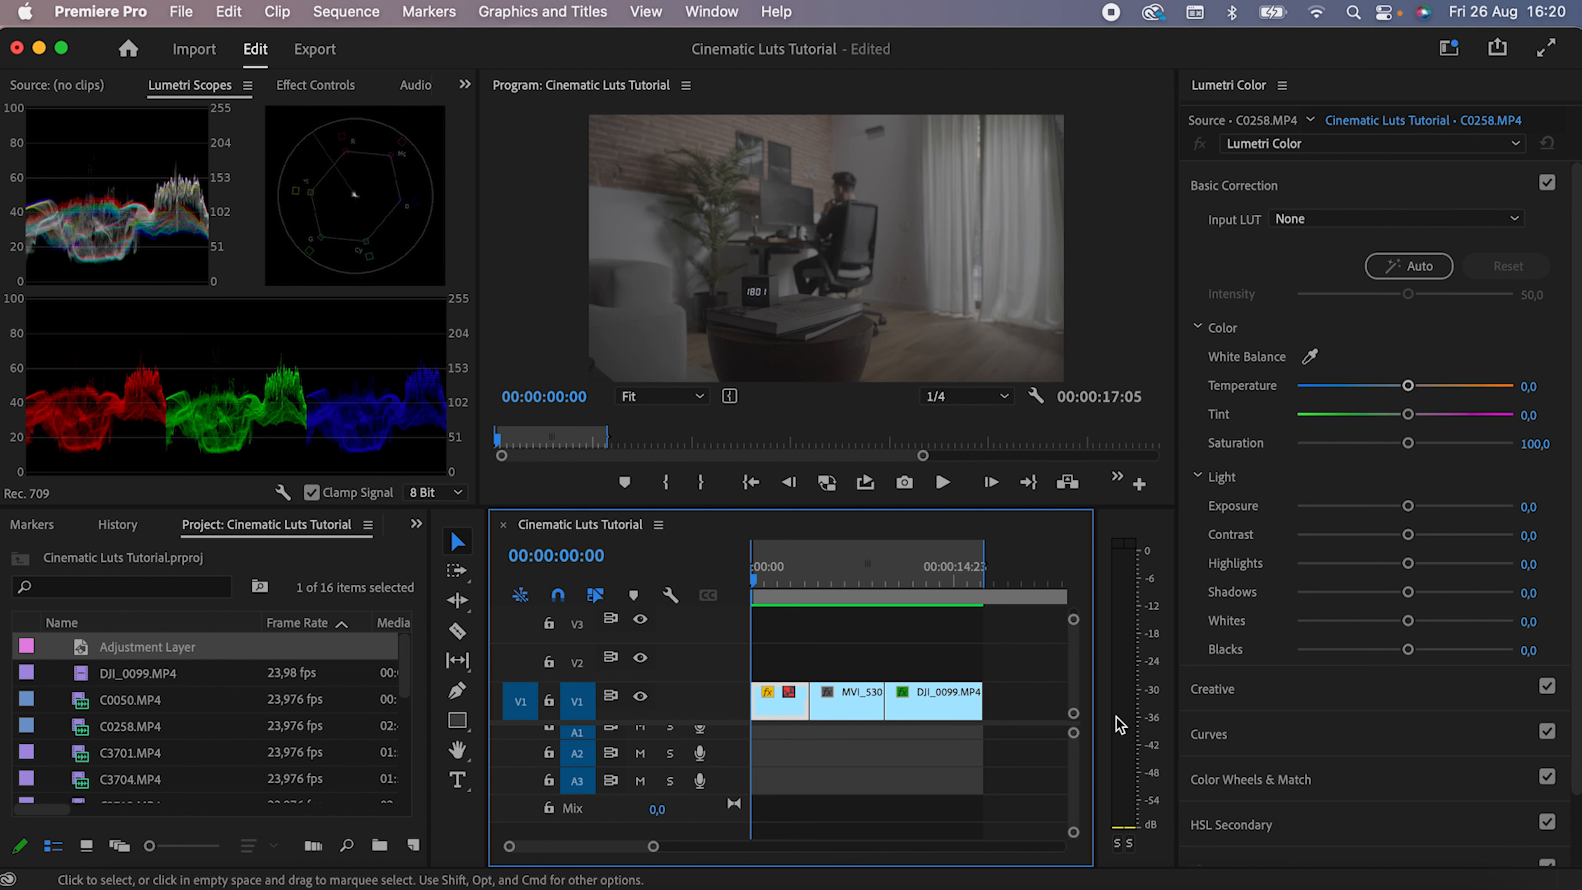
Preview the ungraded clips in the sequence up to the rocky coast shot, then return the playhead to the beginning.
drag(761, 576, 946, 586)
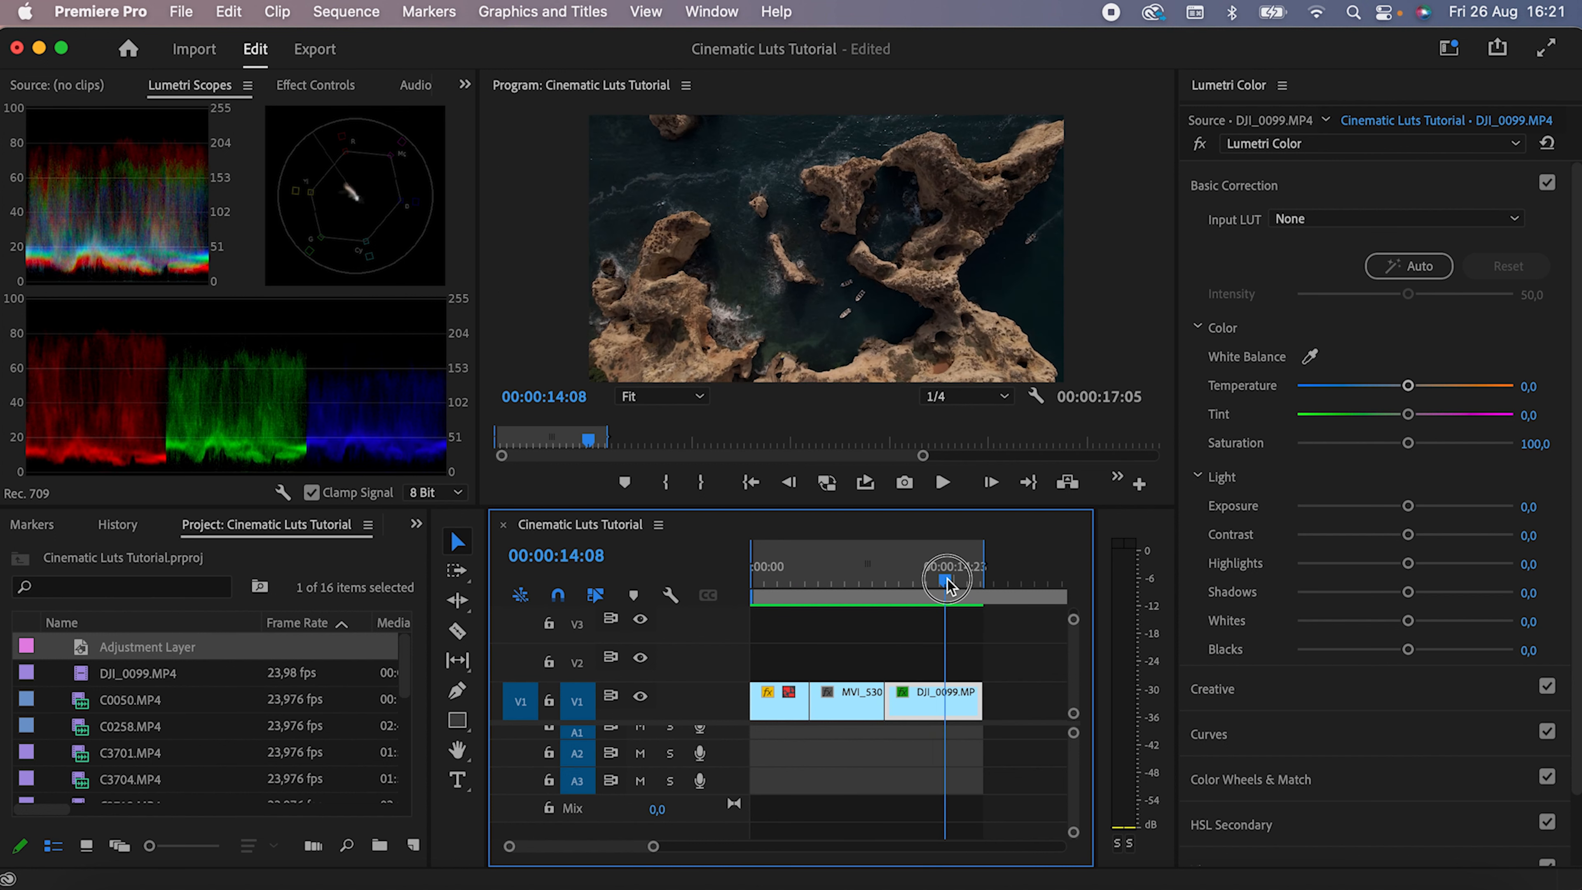
click(776, 577)
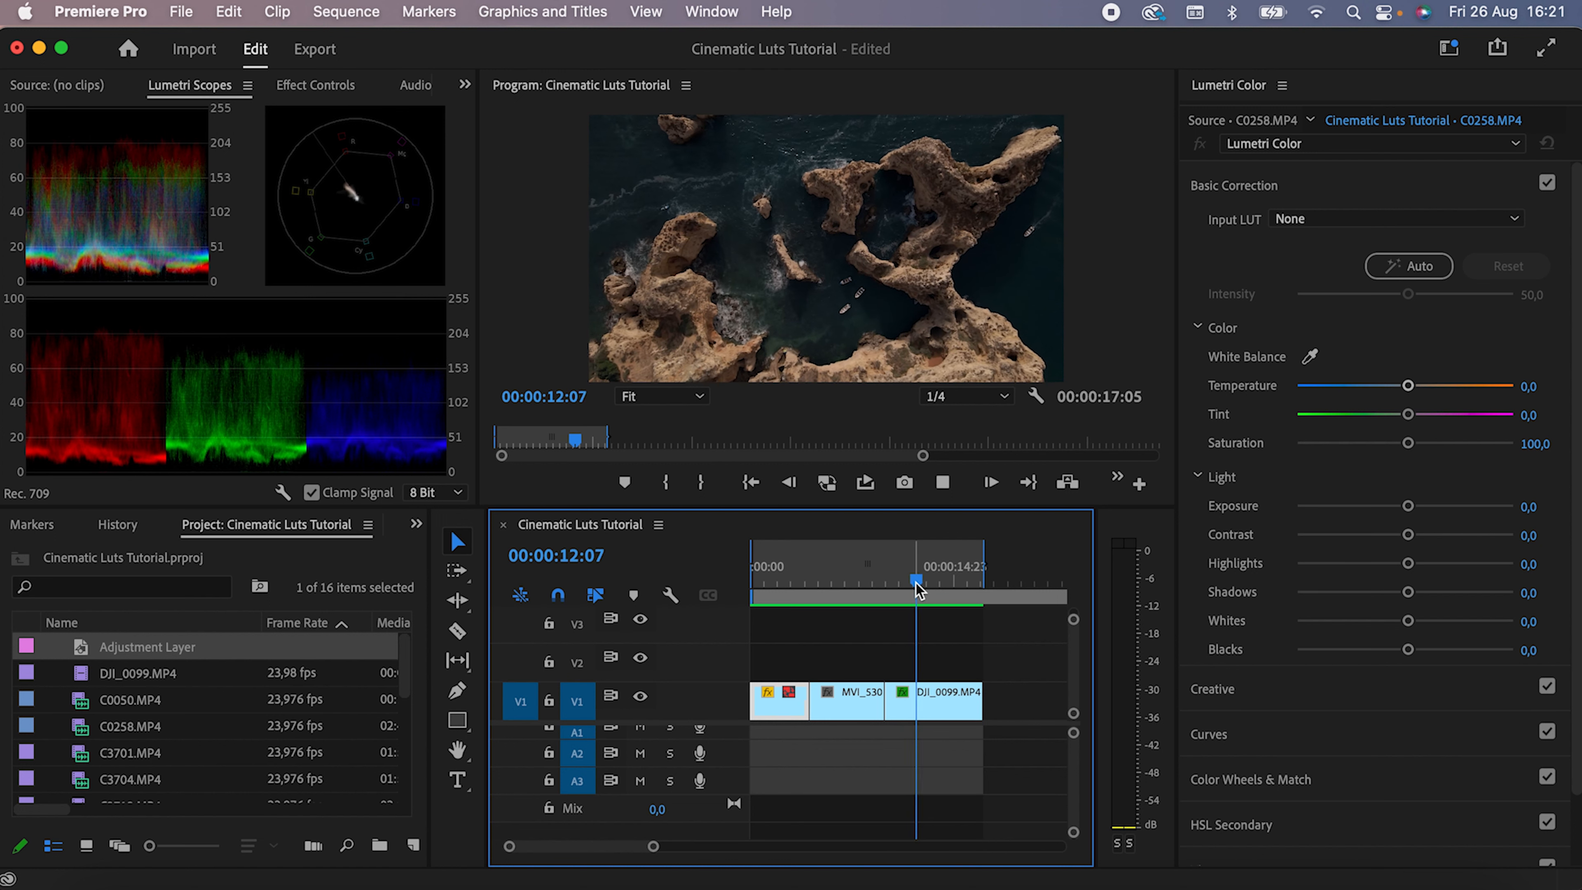
key(space)
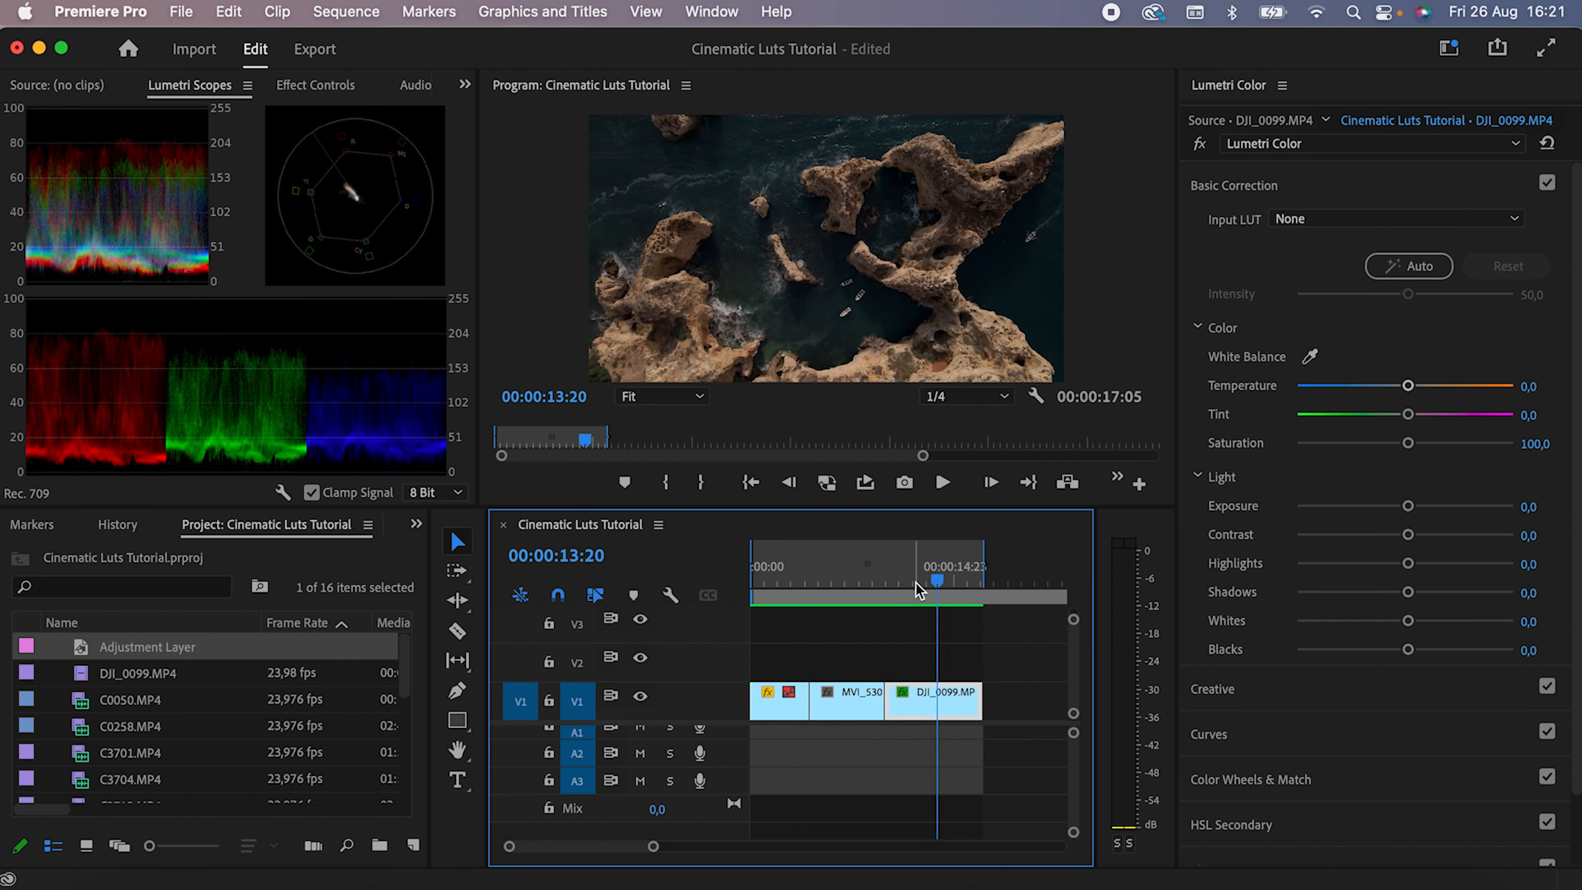
drag(912, 579, 711, 580)
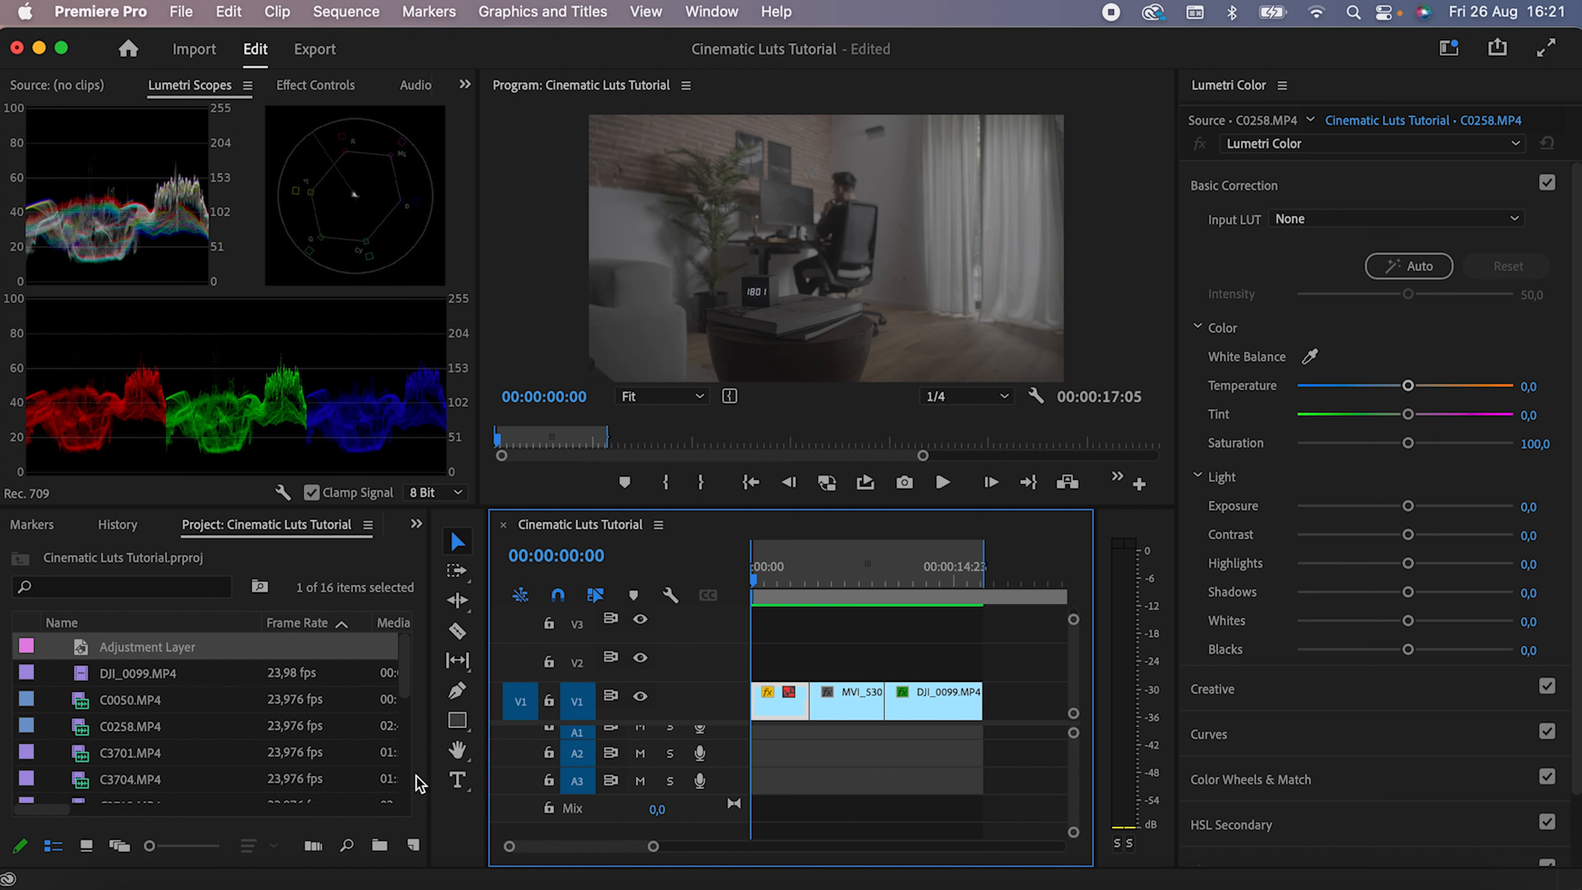
Create a 1920 x 1080, 23,976 fps adjustment layer and place it on track V2 above the first clip.
click(414, 846)
click(464, 708)
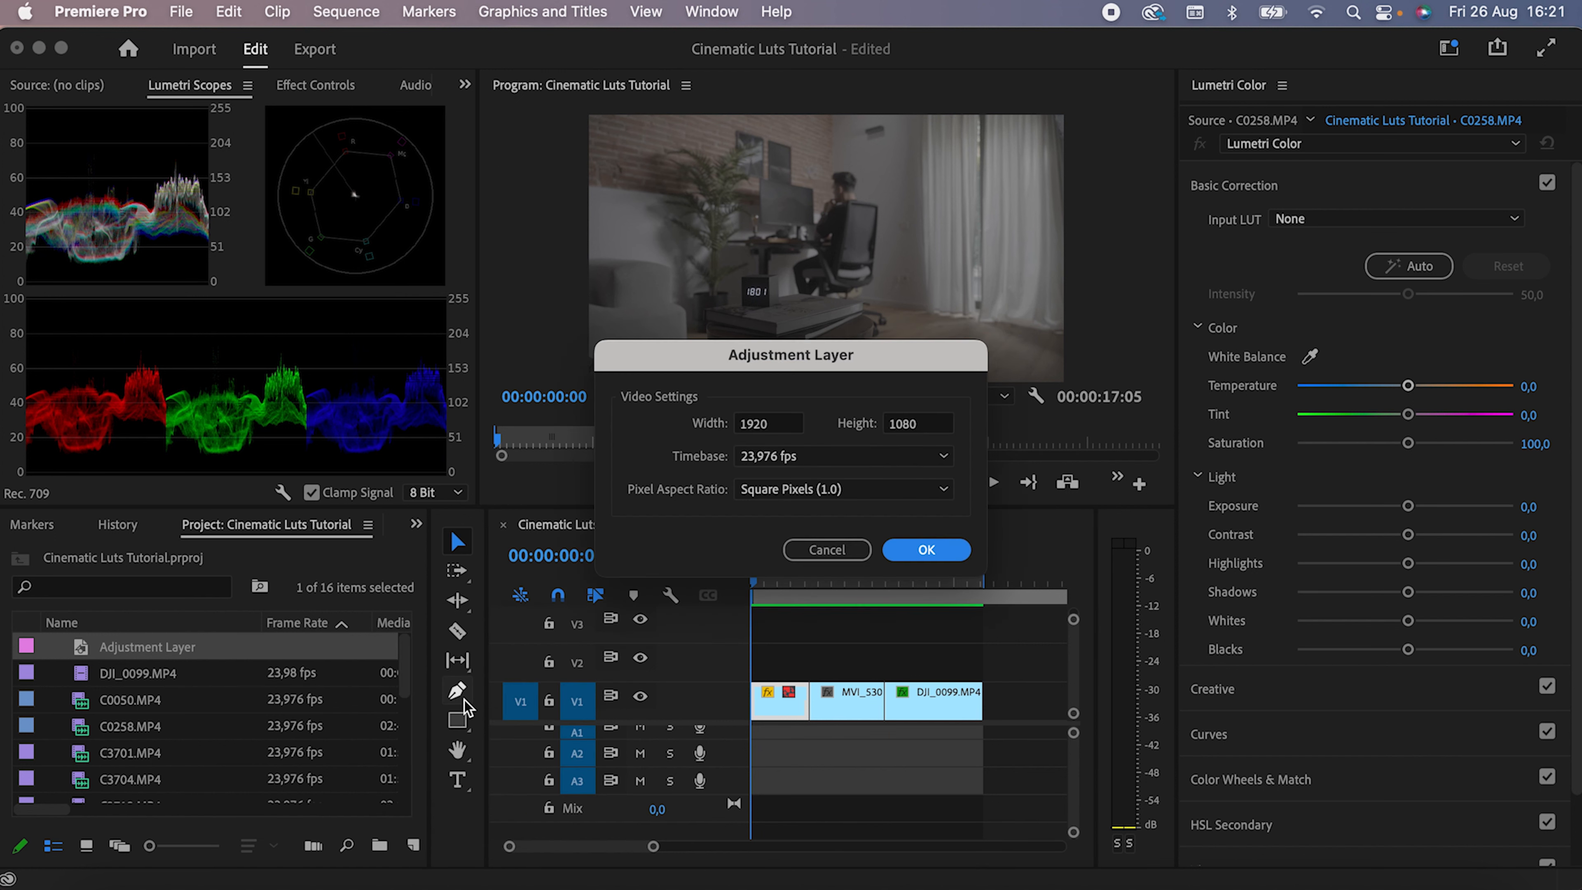
click(918, 549)
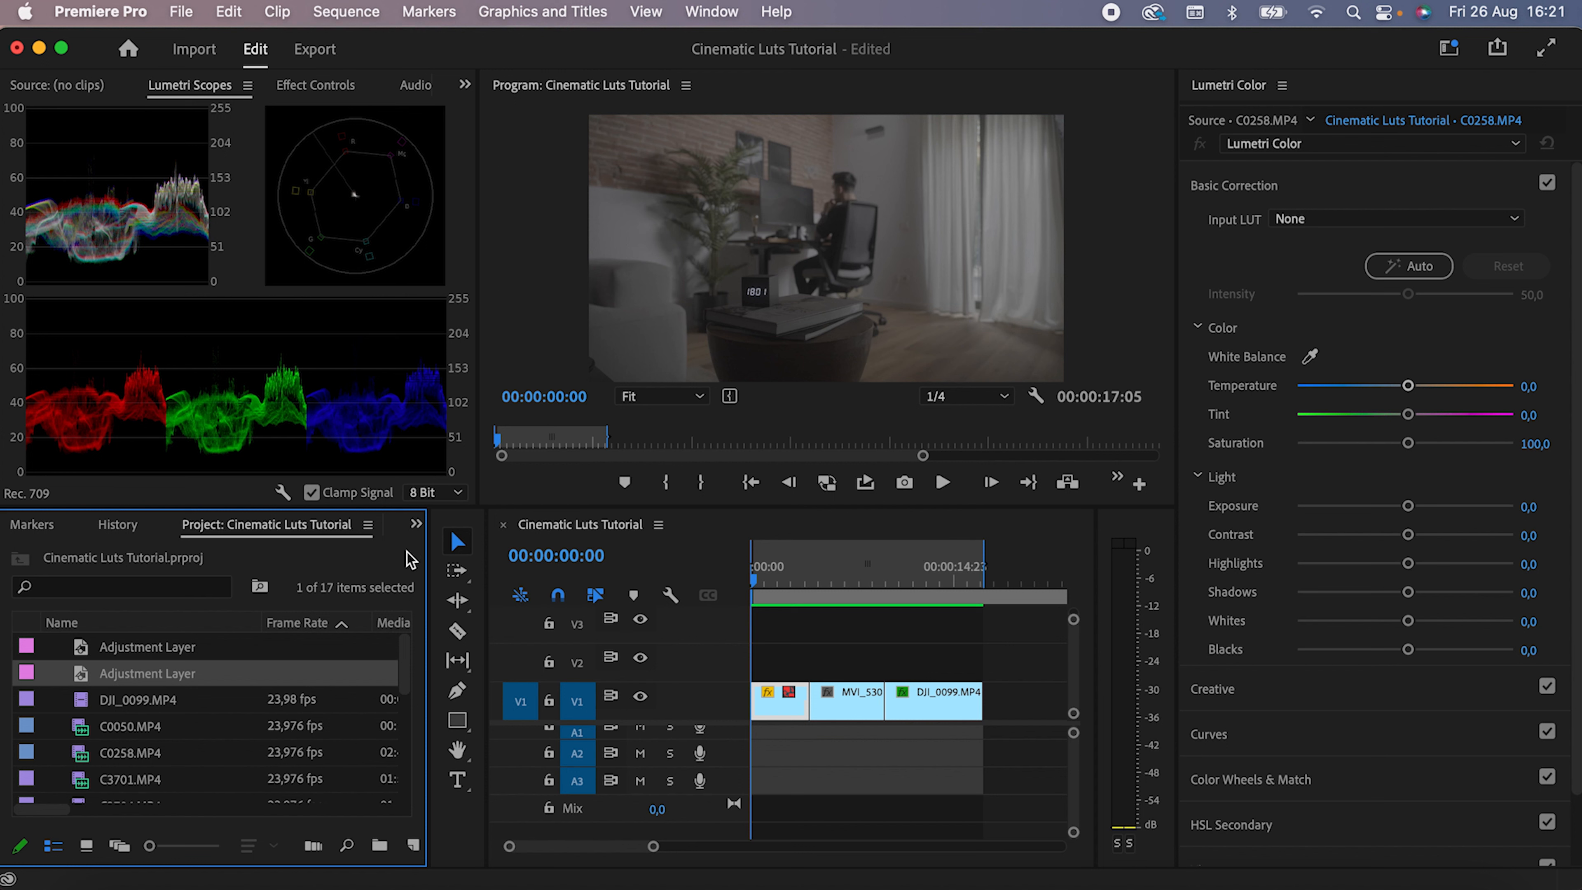
drag(28, 682, 800, 659)
click(777, 668)
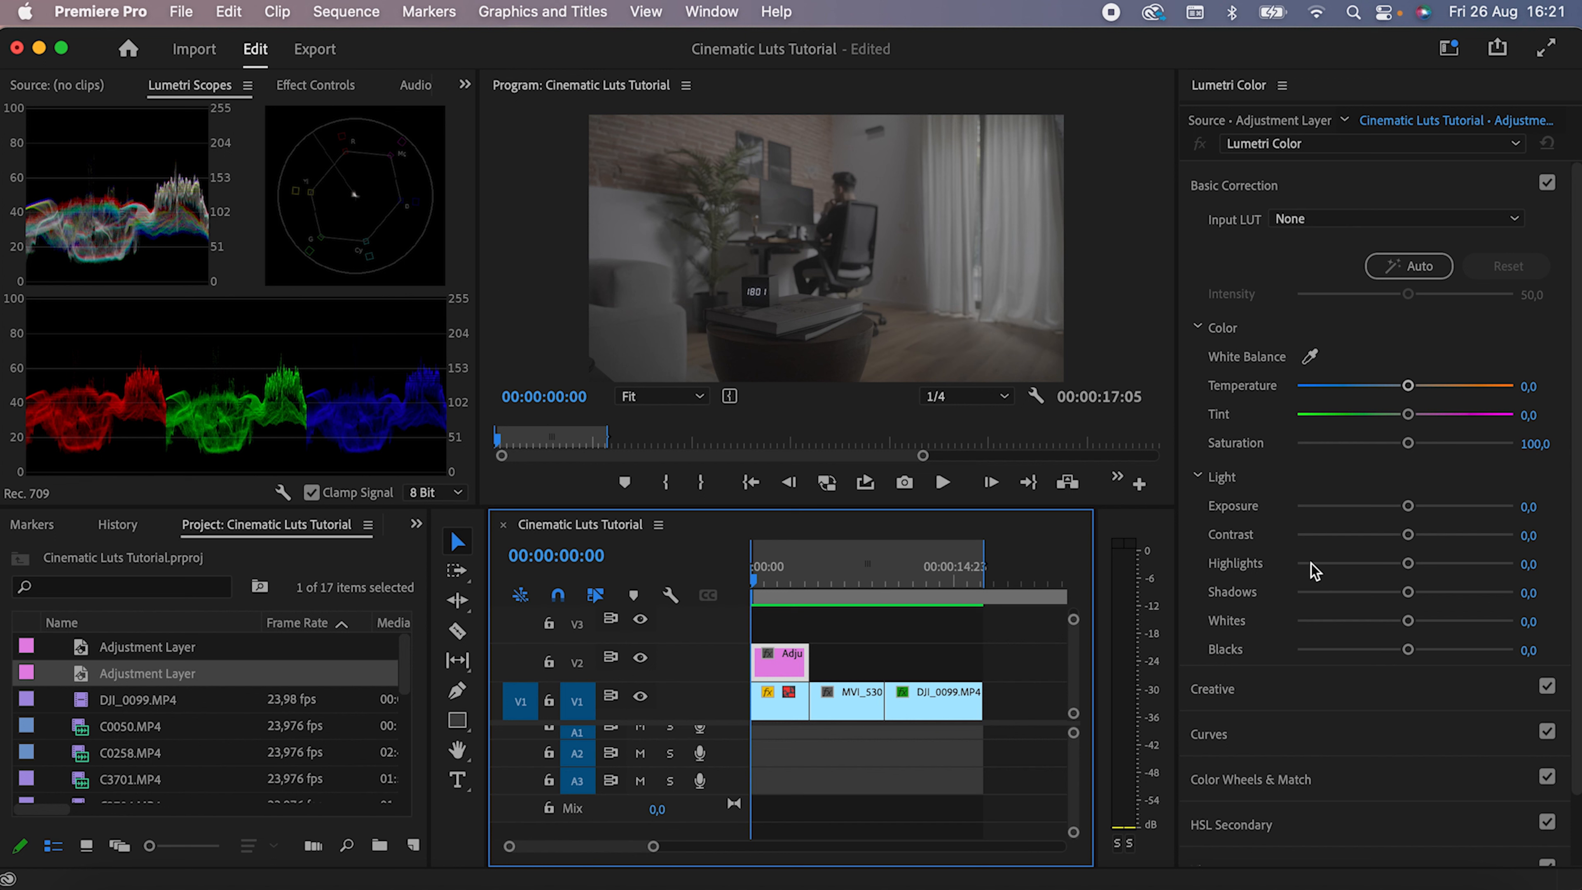
Set the Input LUT of the first clip's adjustment layer to 02_Sony_SLog3_Rec709.
click(1364, 221)
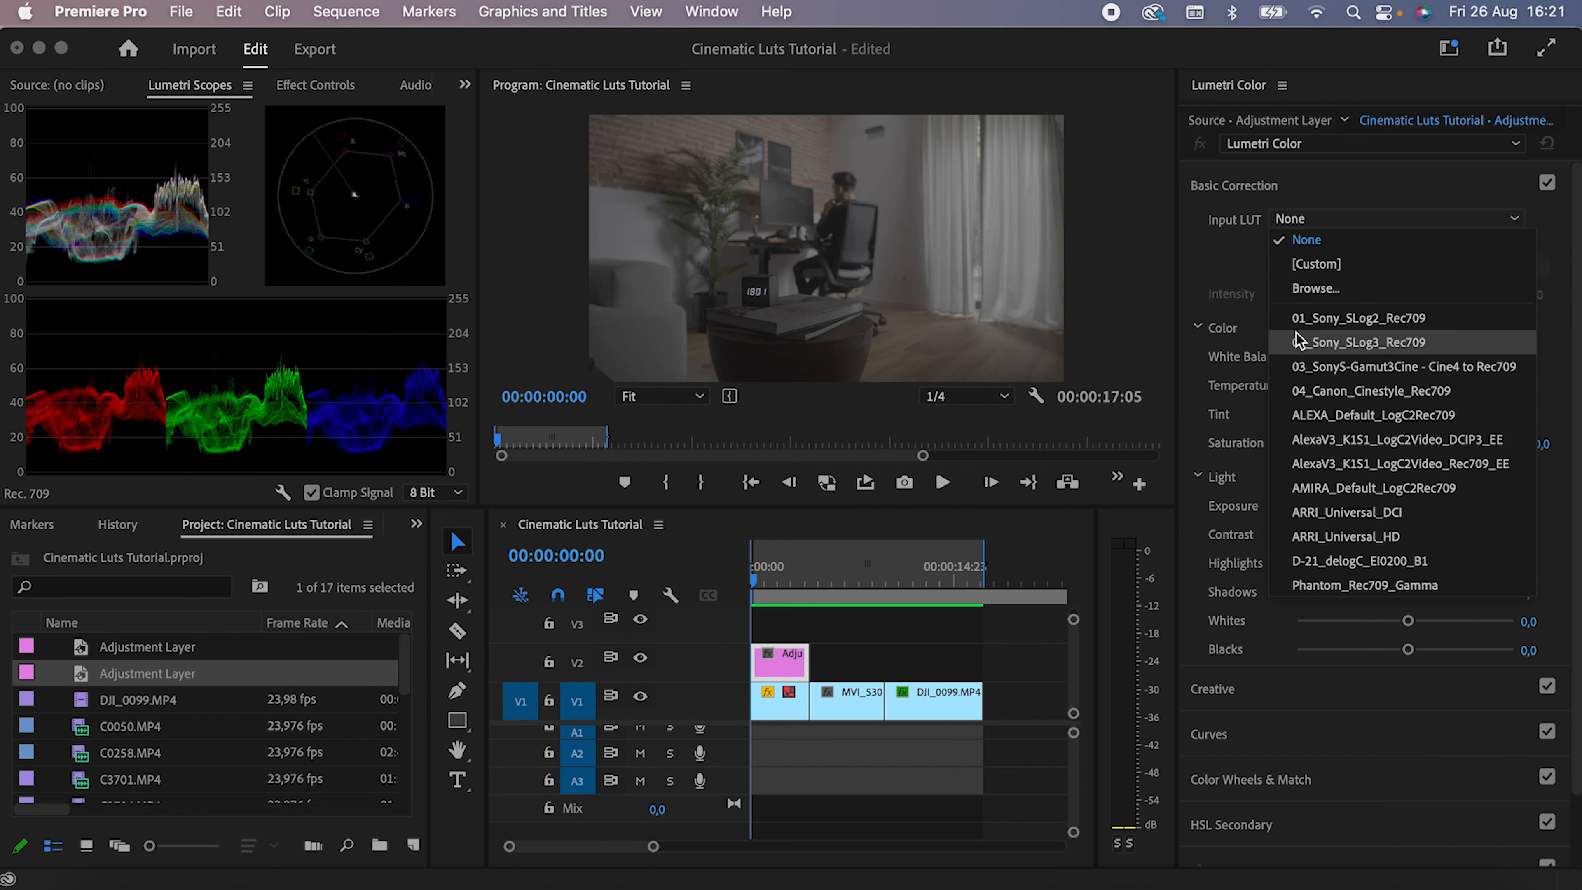
click(1224, 289)
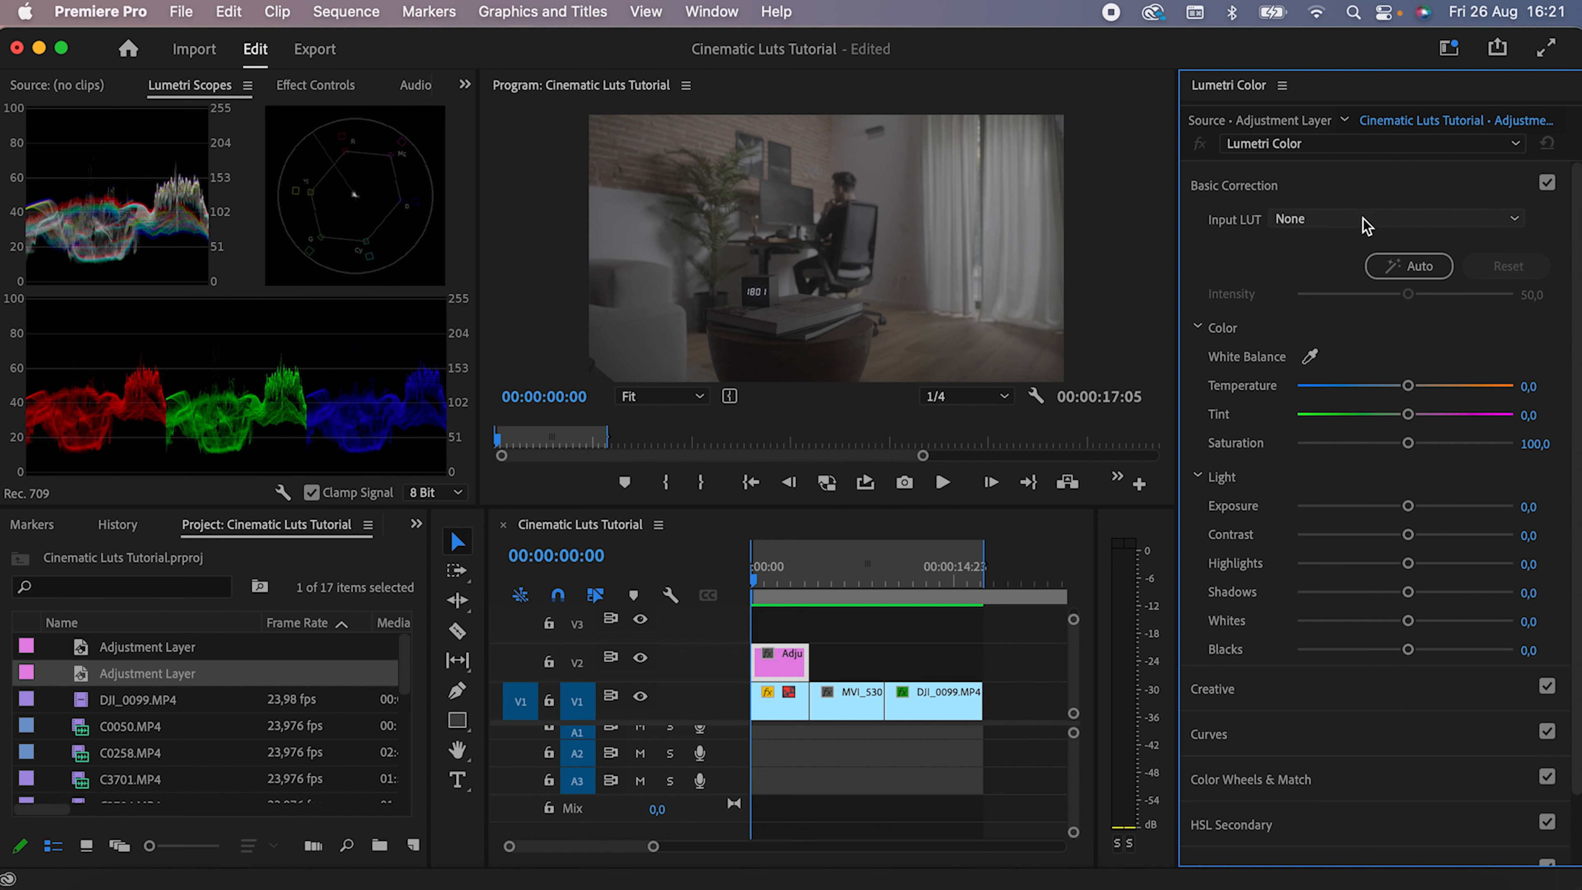
click(780, 662)
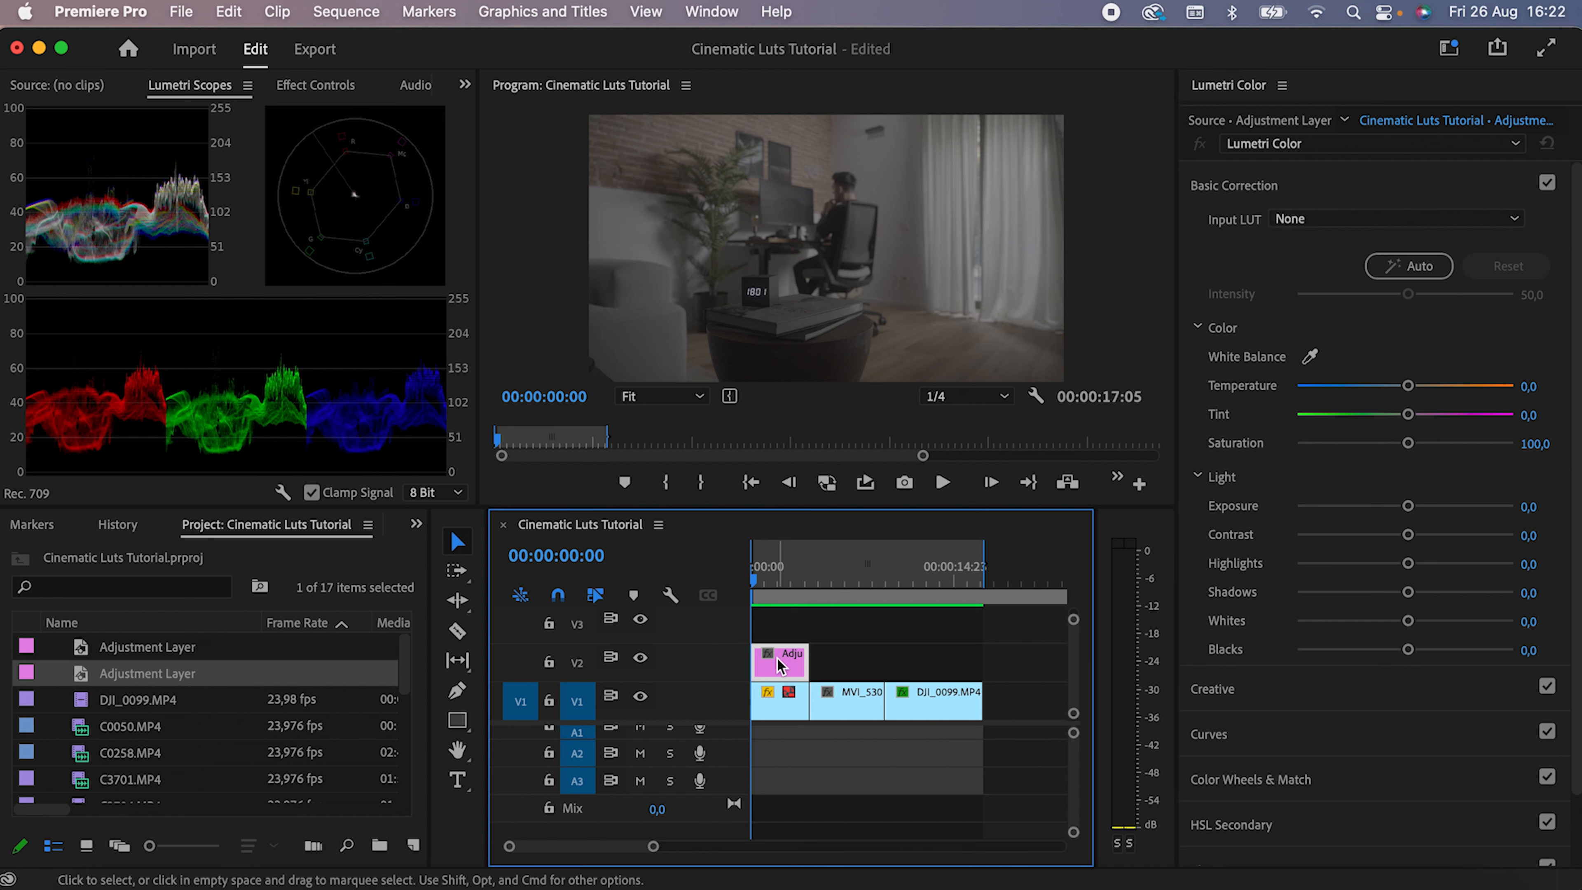
click(1343, 219)
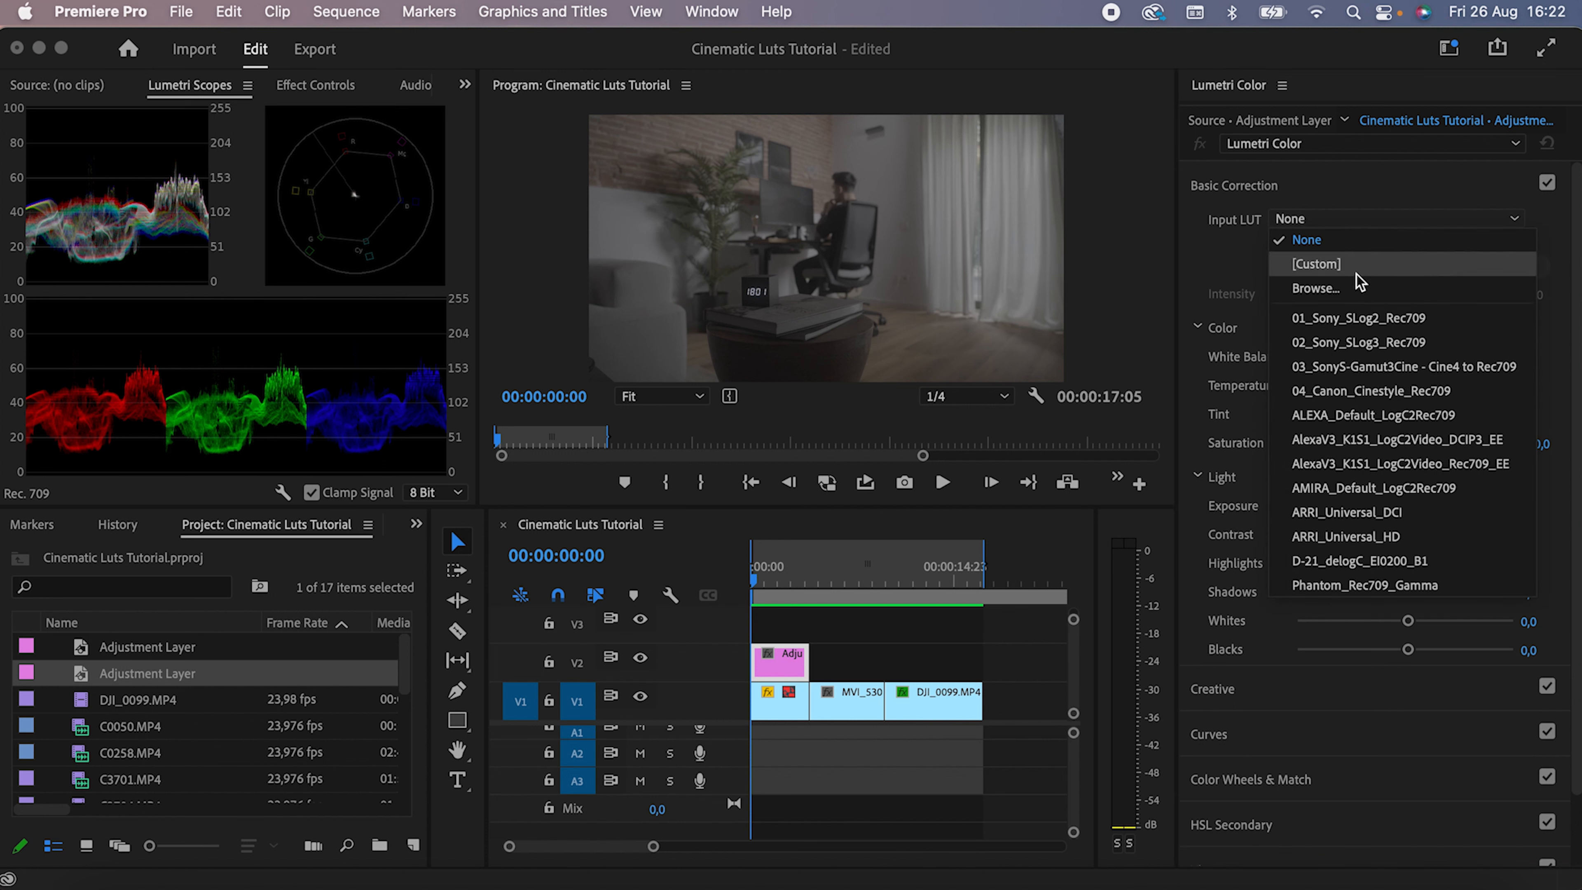
click(1361, 343)
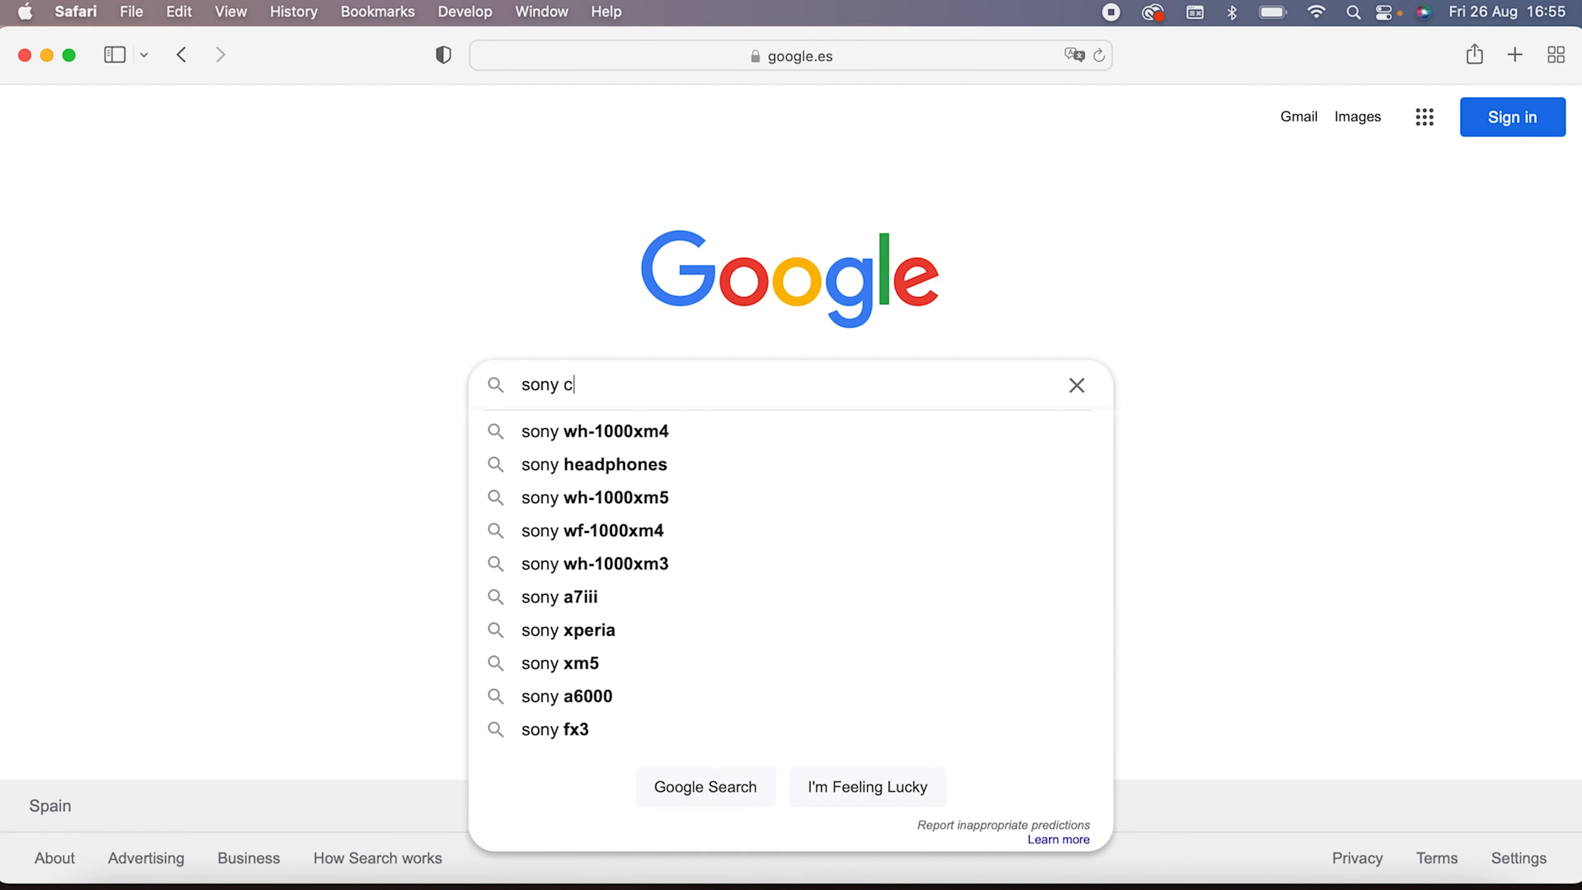
In Safari, search Google for "sony conversion luts" and open Sony's page explaining LUTs.
text(onversion luts)
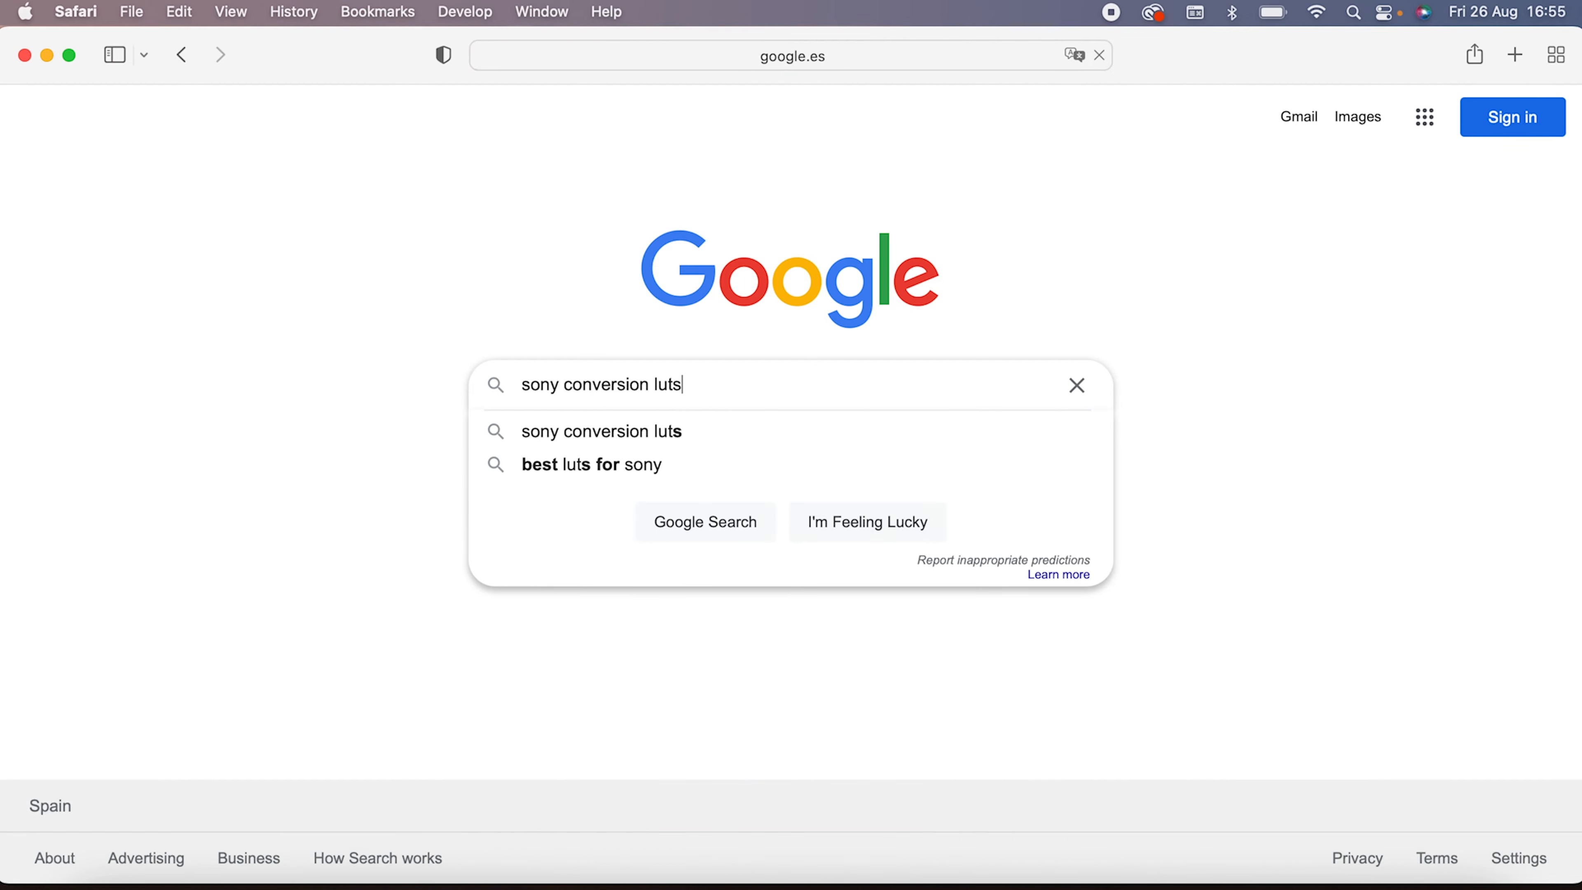
key(Return)
click(374, 315)
scroll(537, 598, down, 10)
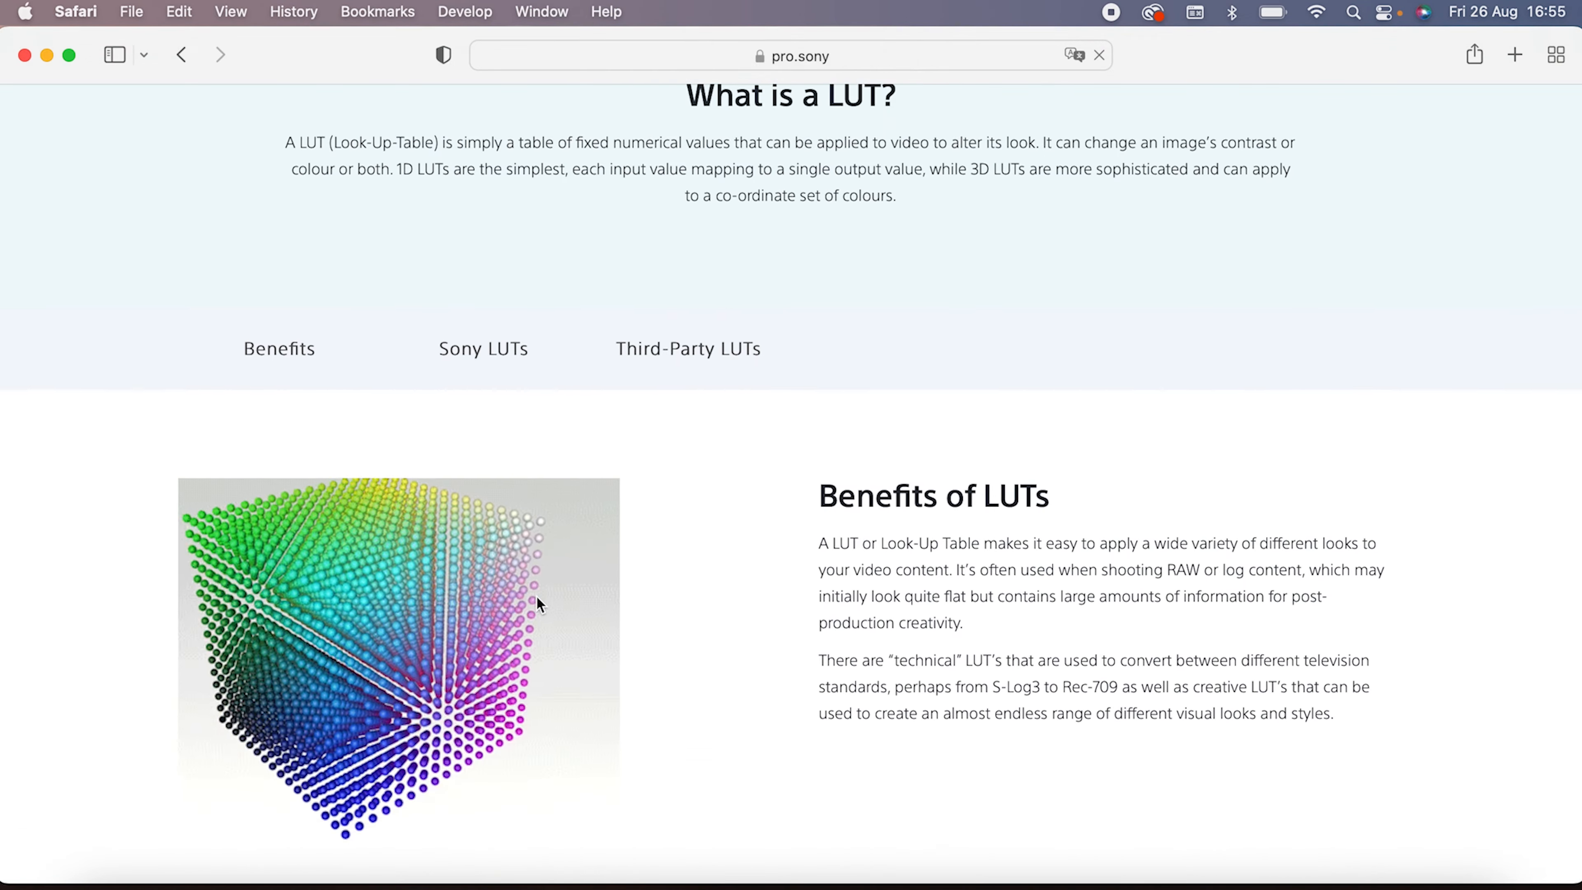
Find the Sony Look Profiles section and open its downloads page.
scroll(536, 593, down, 15)
scroll(537, 592, up, 5)
click(393, 517)
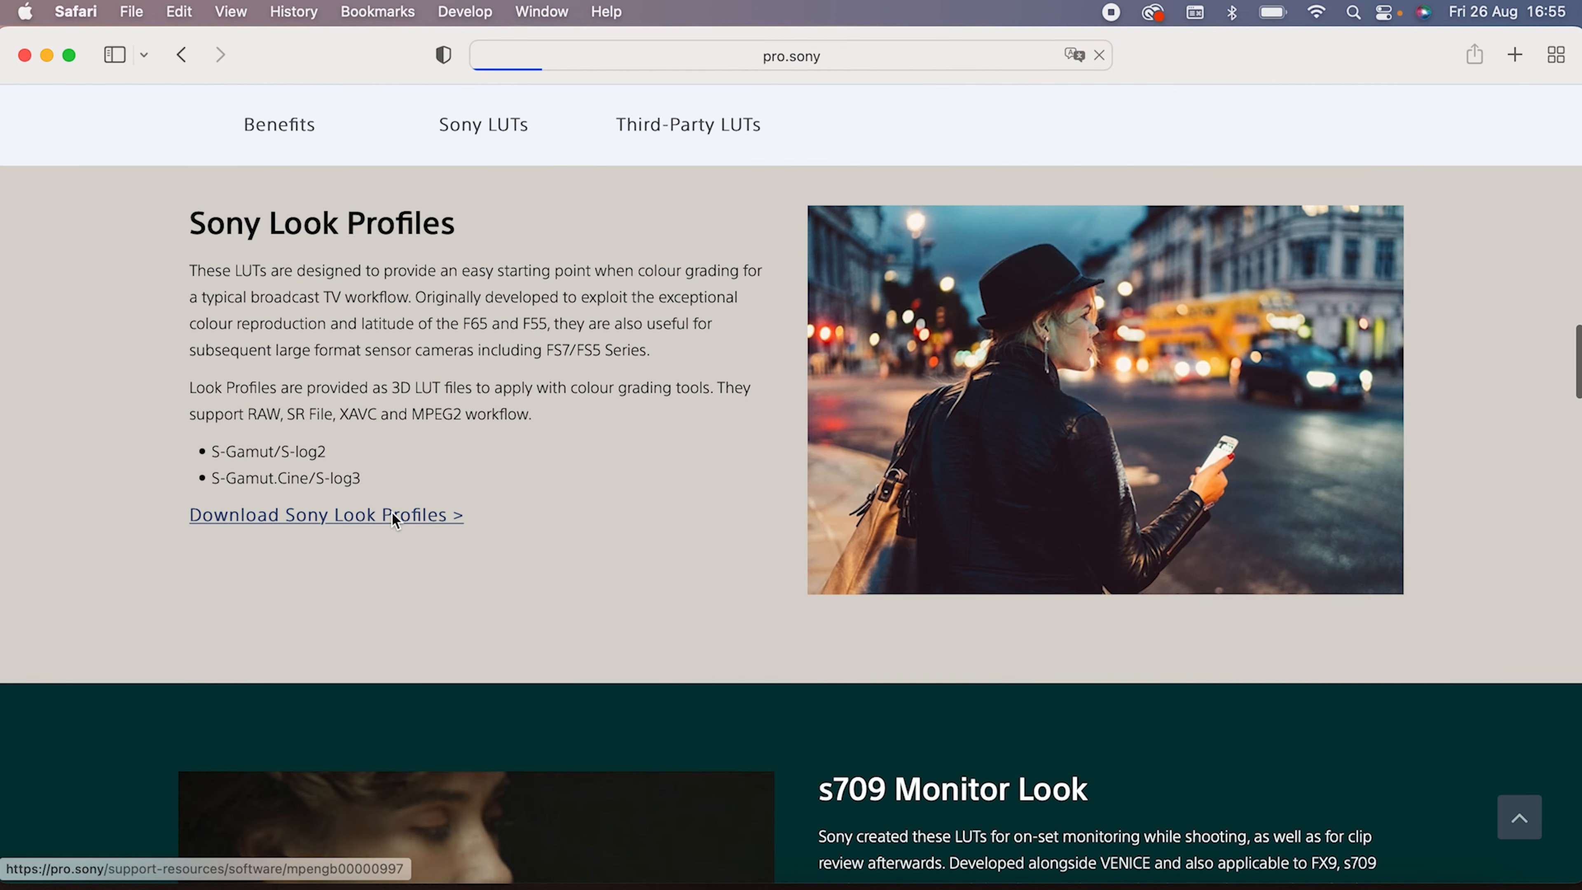
scroll(515, 562, down, 4)
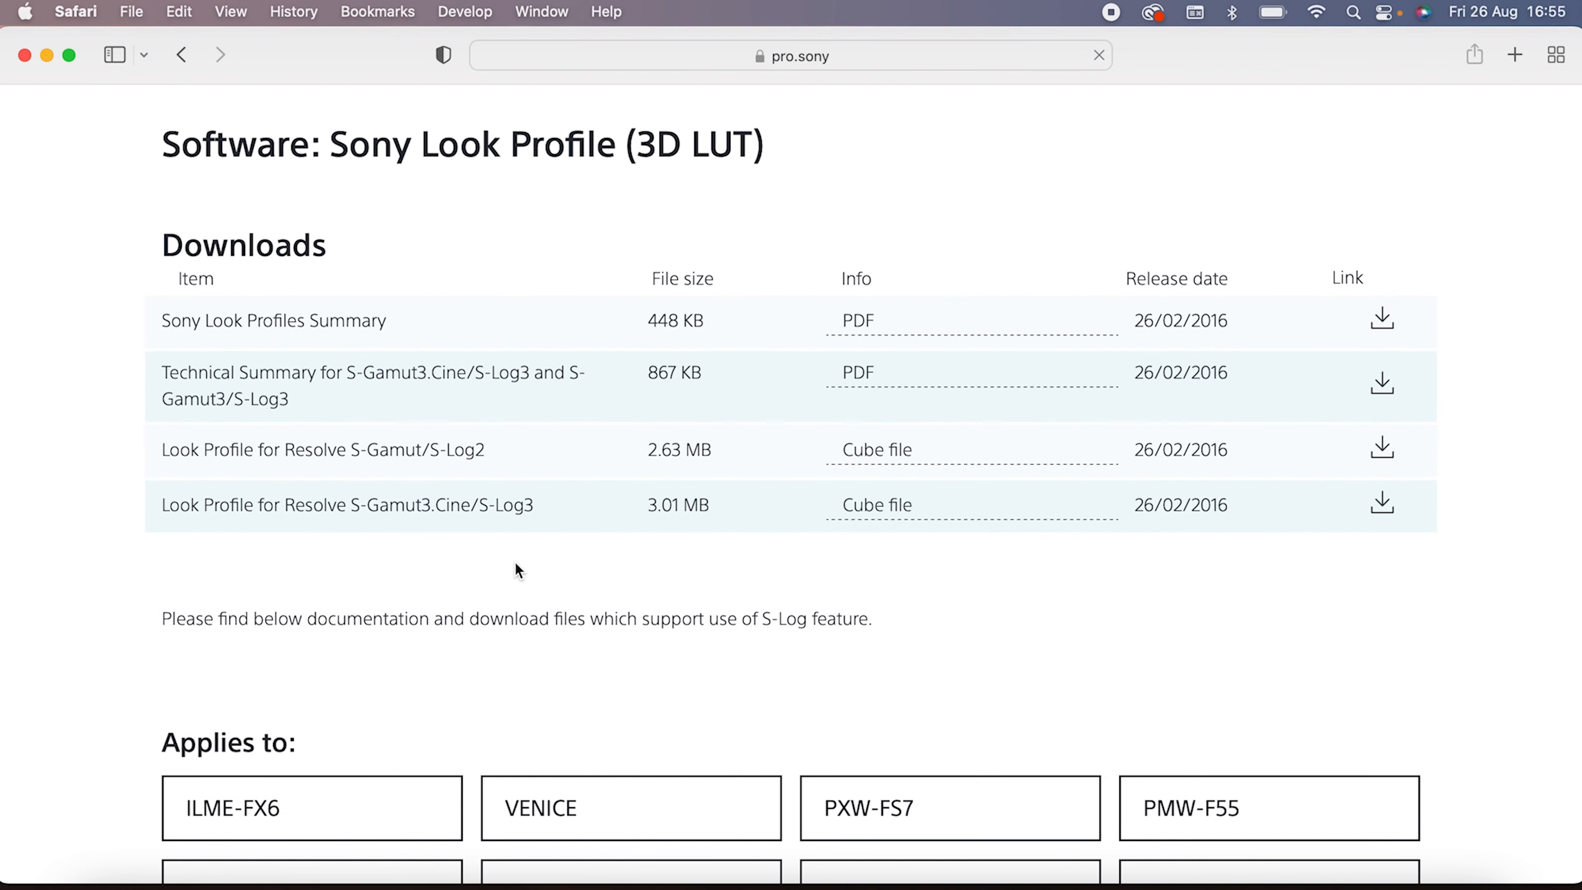
Download the Look Profile for Resolve S-Gamut/S-Log2, agreeing to the terms and conditions.
click(1380, 447)
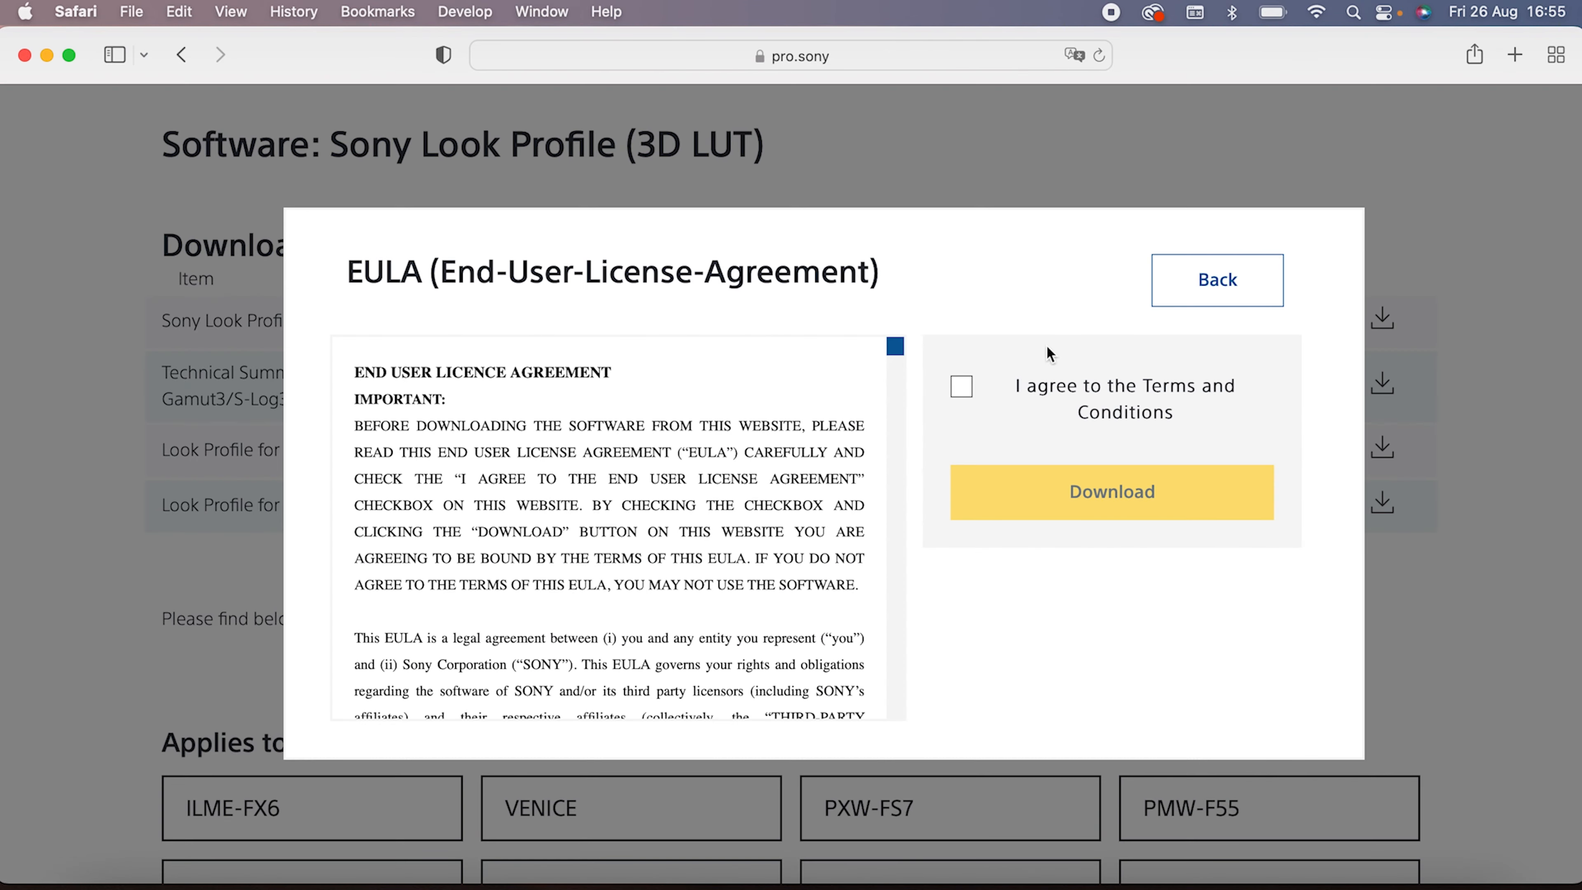
click(961, 386)
click(1087, 495)
click(641, 100)
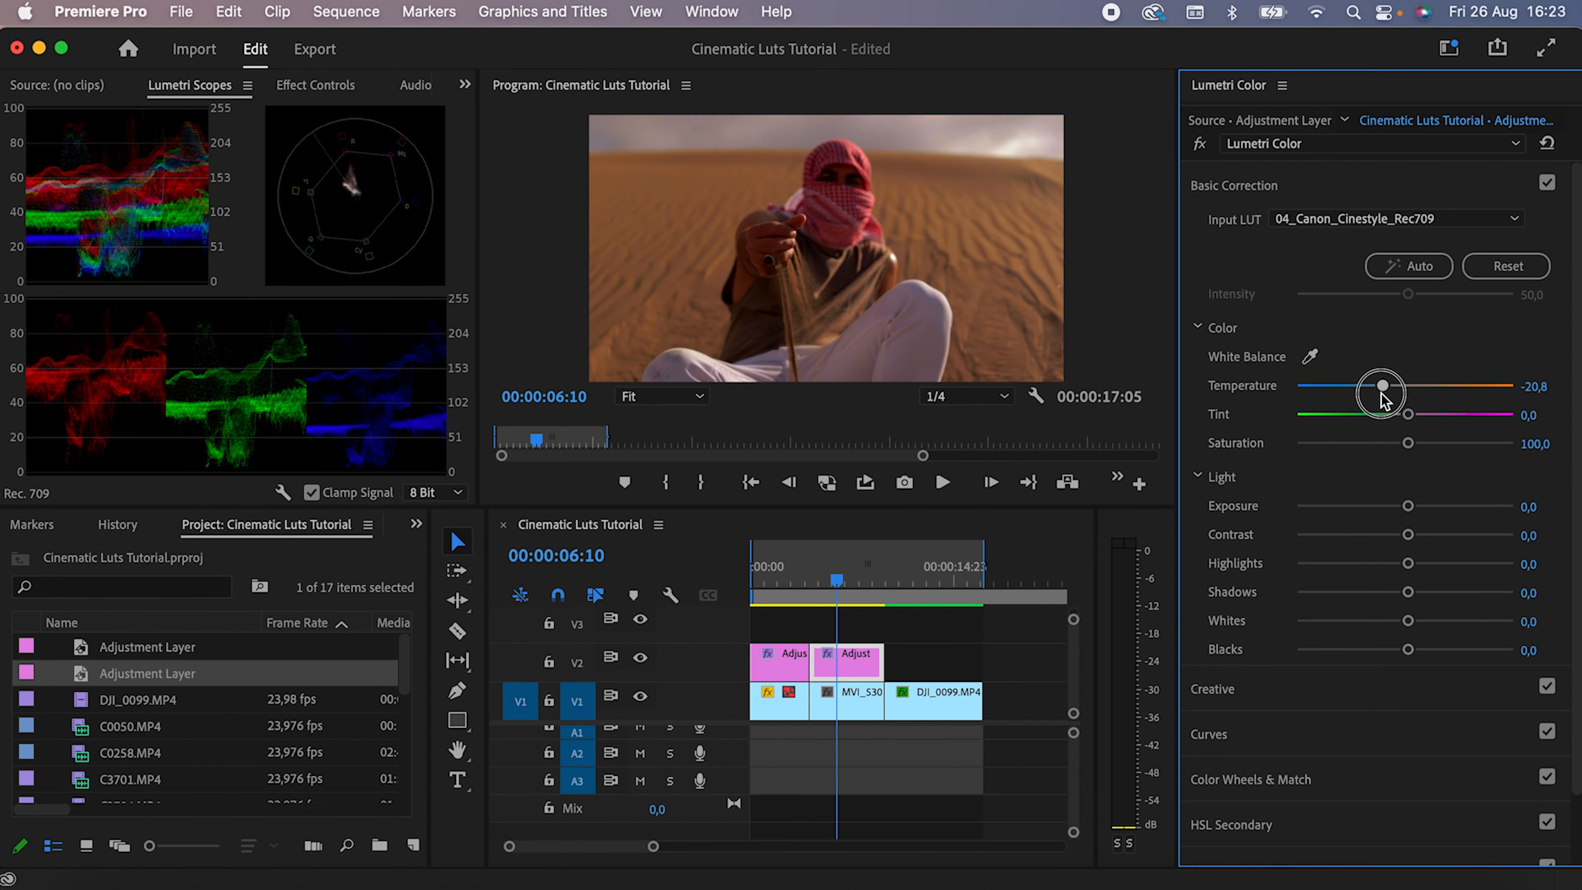
In Premiere Pro, set Temperature to -31 on the desert shot's adjustment layer, and scrub through the corrected clips from the start.
drag(1384, 398, 1370, 394)
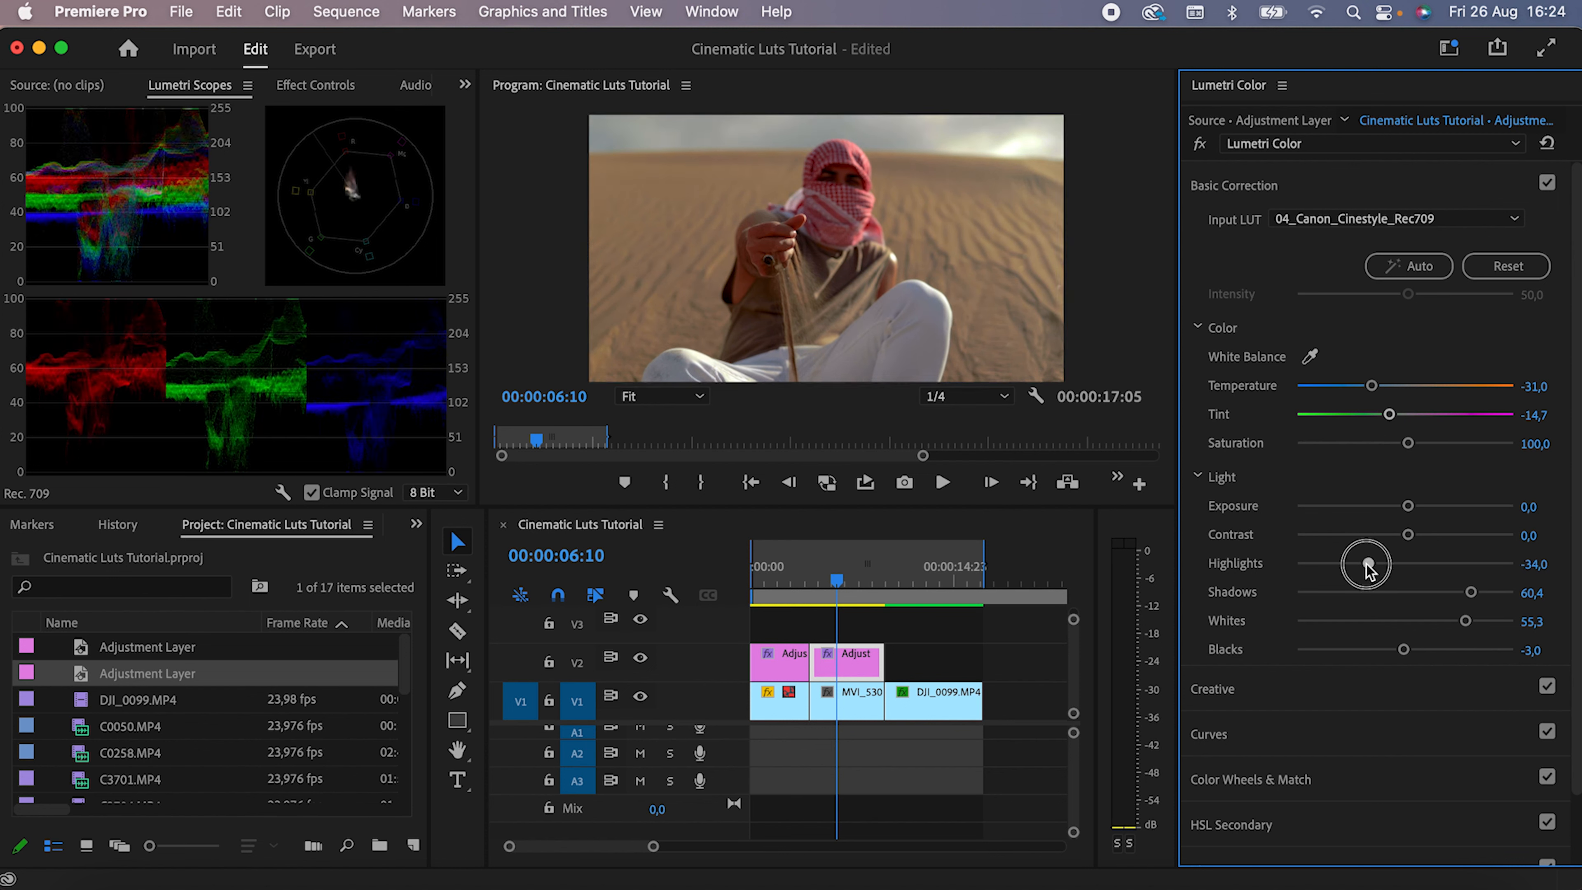
click(756, 583)
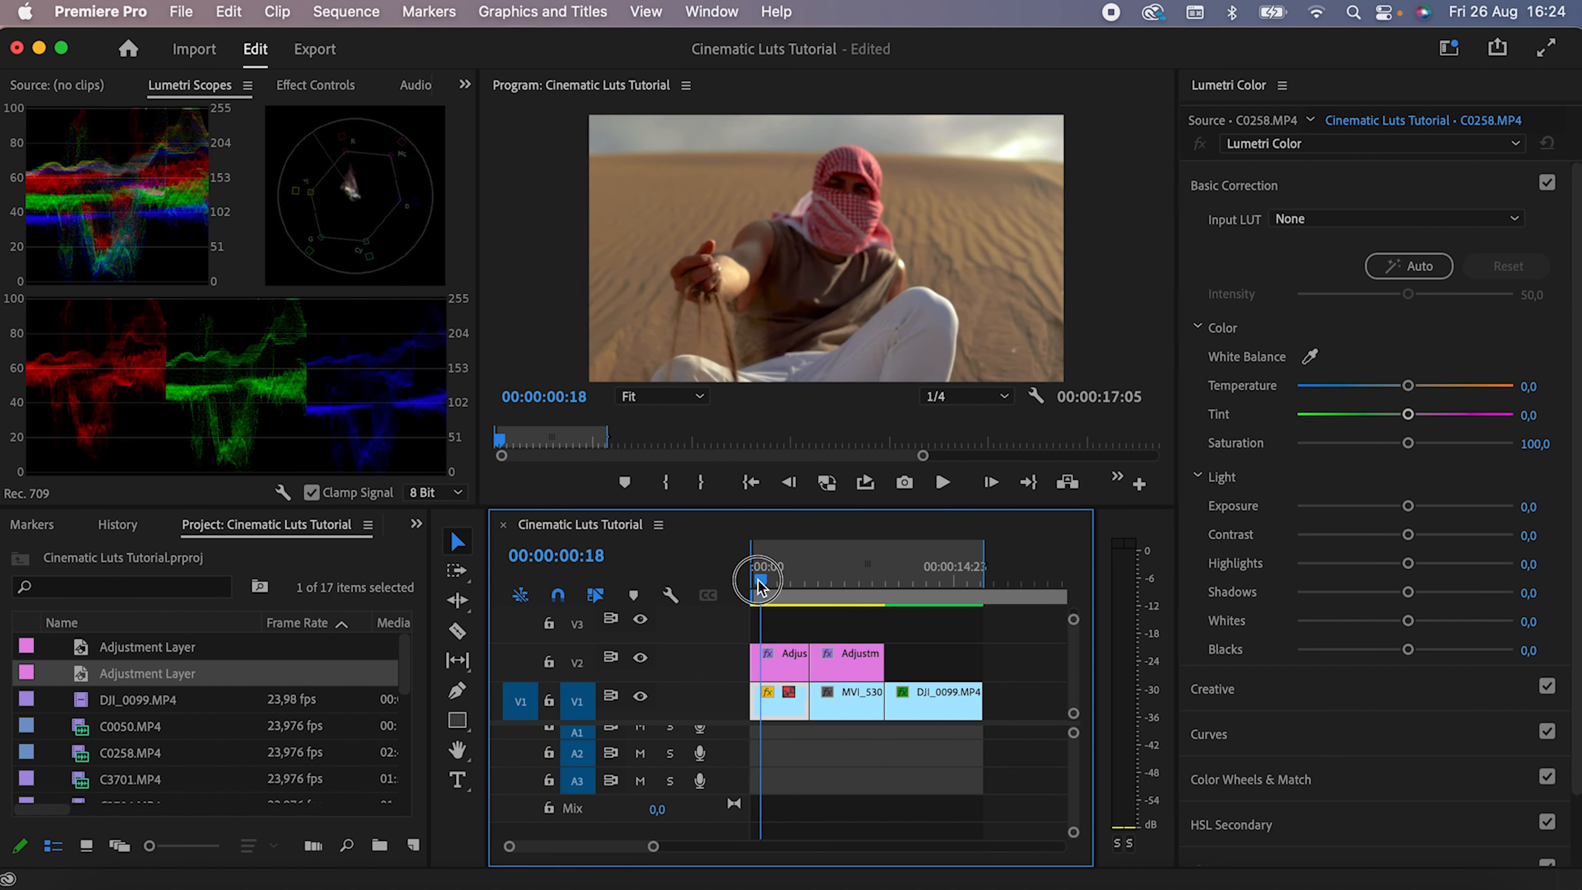
drag(756, 583, 840, 576)
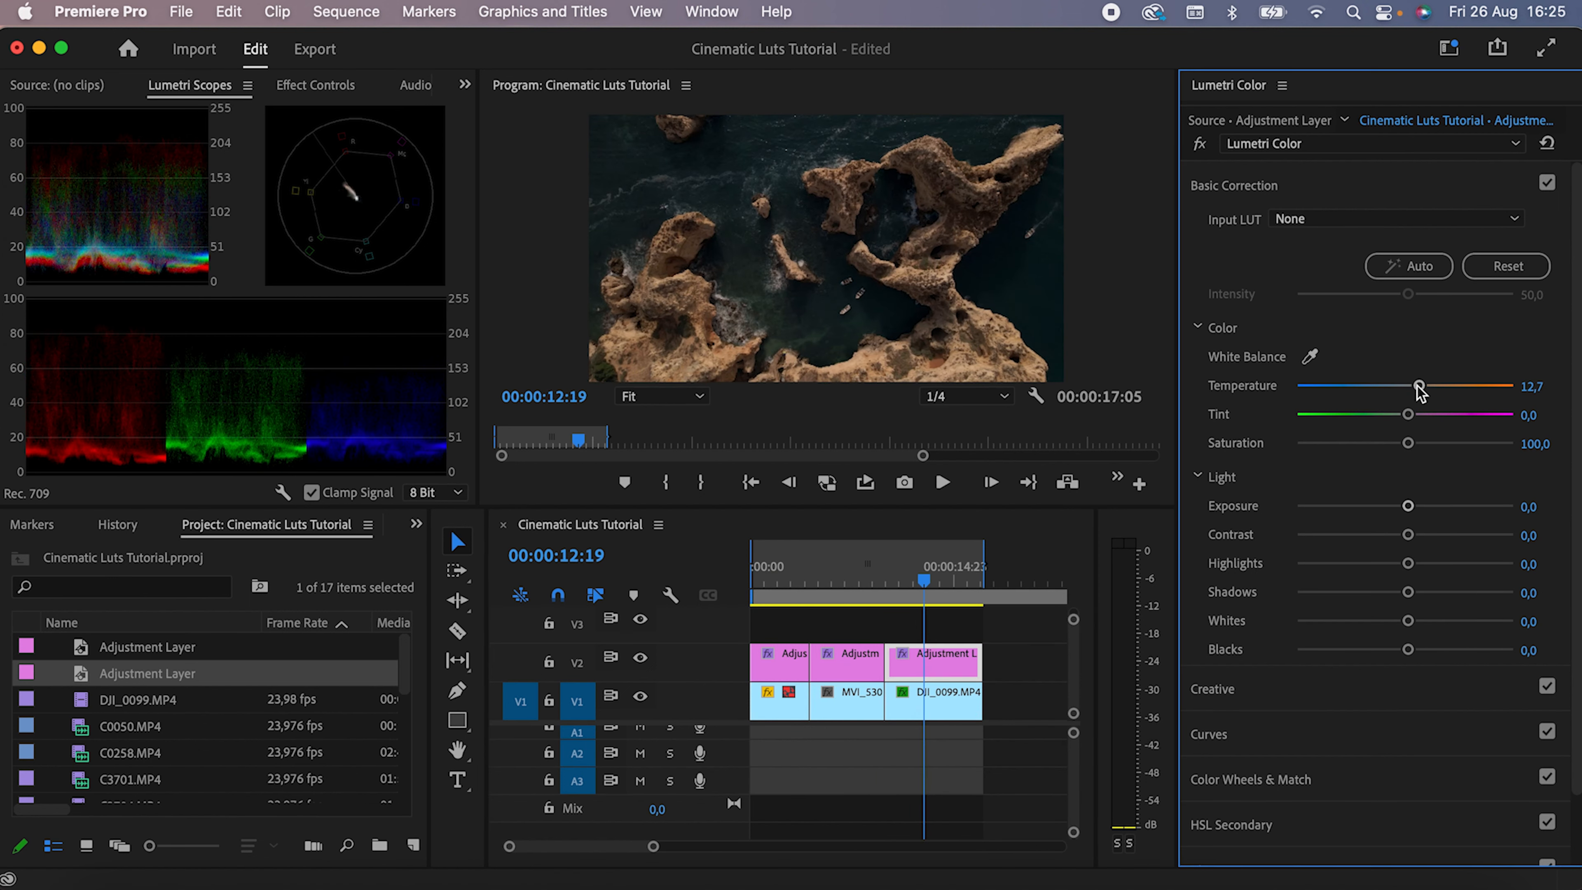
On the rocky coast shot's adjustment layer, set Whites to 84,8 and Highlights to -55,3, and return the playhead to the beginning.
drag(1408, 620, 1490, 619)
drag(1407, 563, 1345, 574)
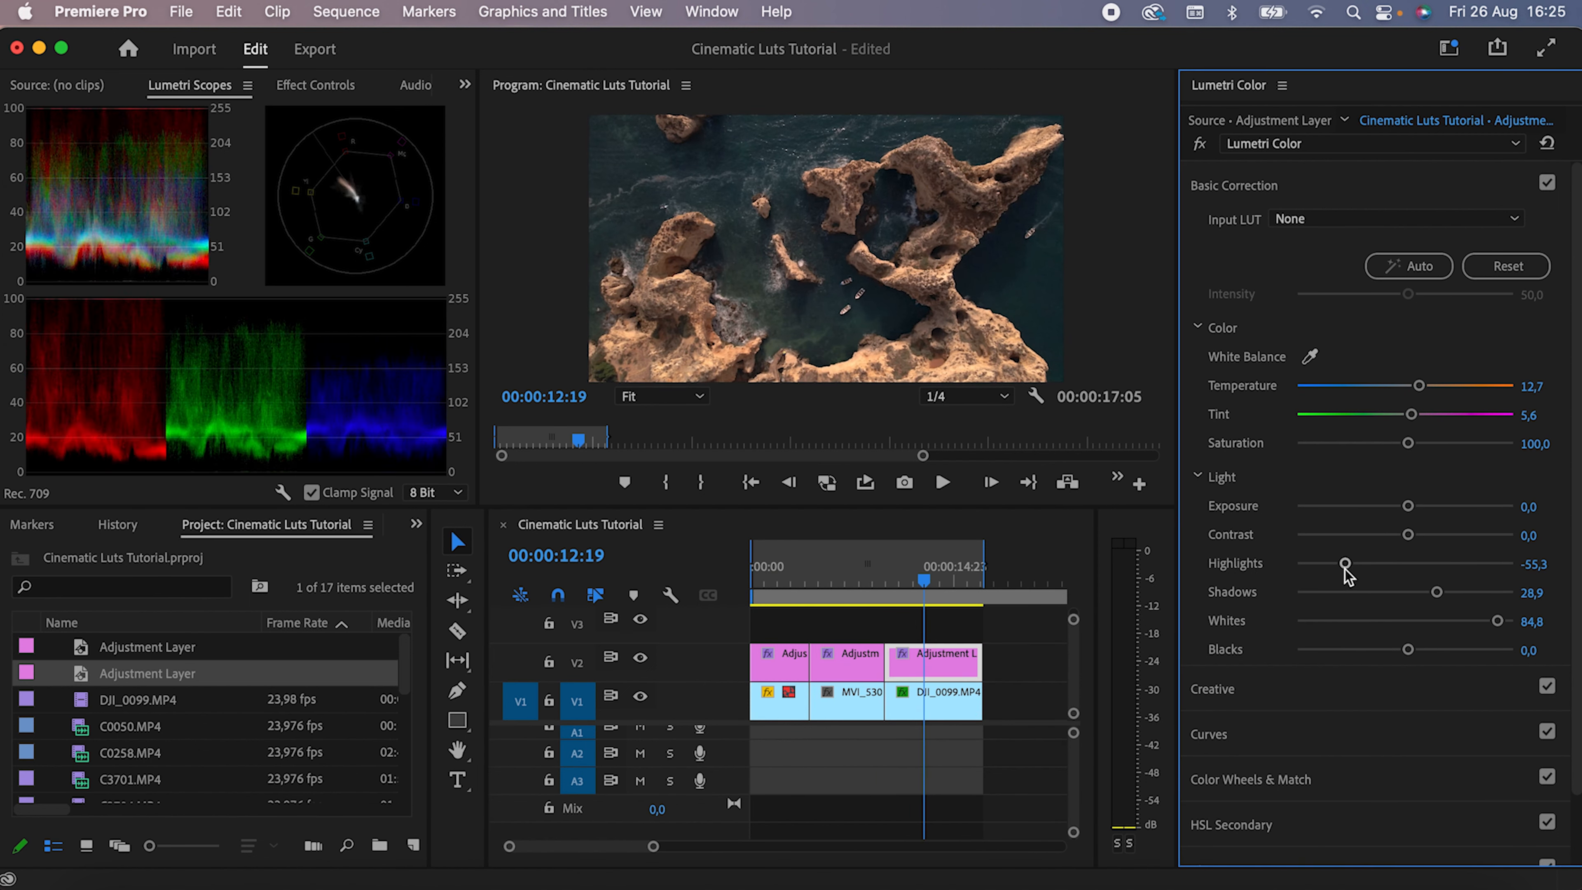
click(751, 564)
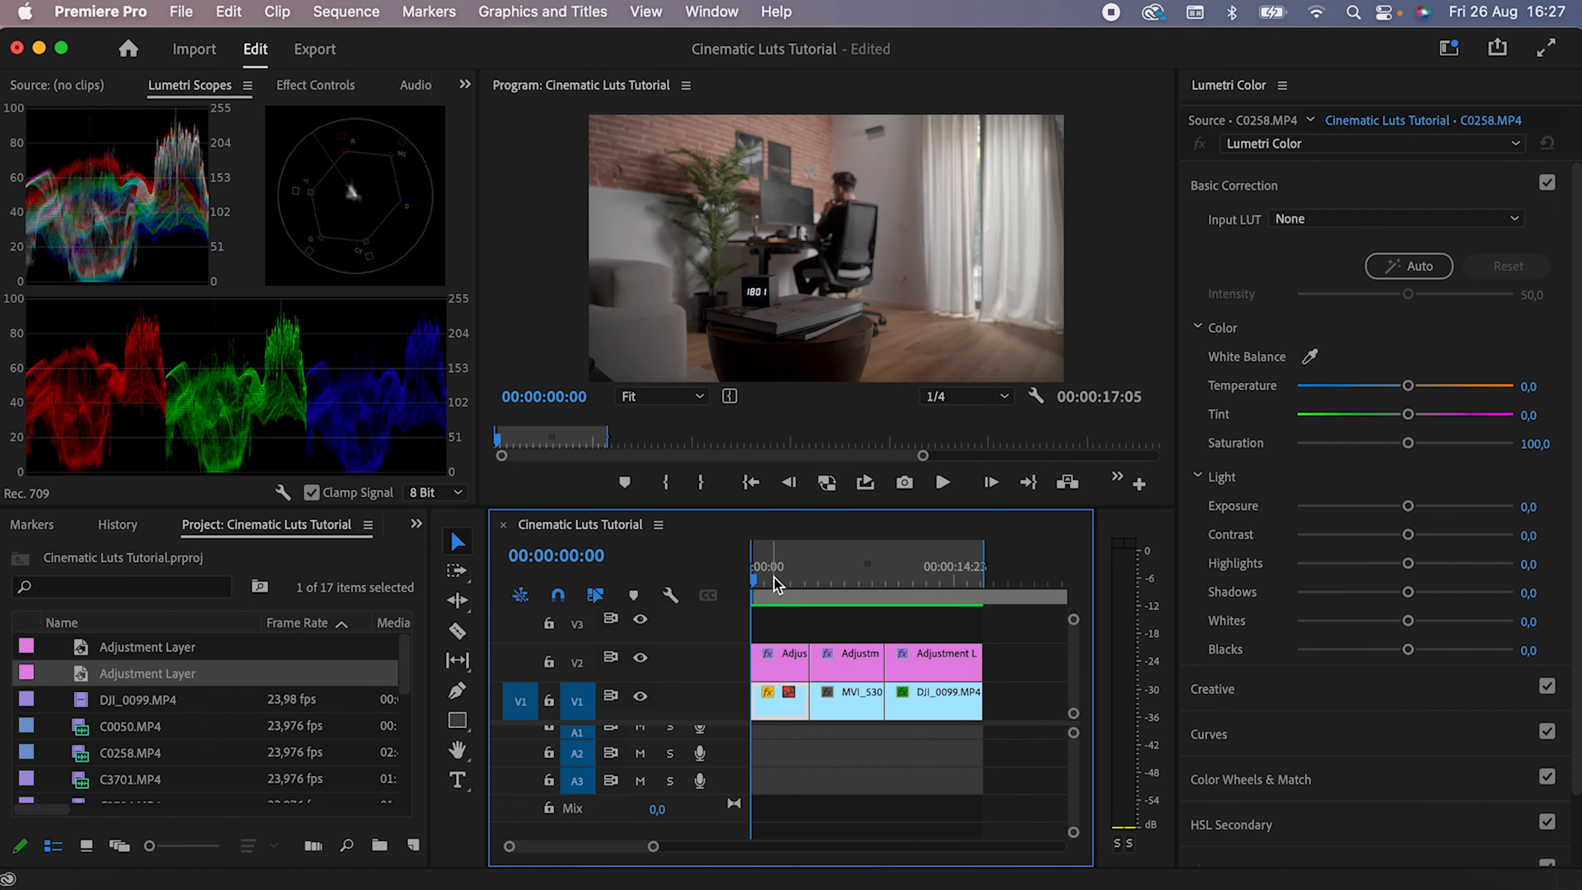
Place an adjustment layer on track V3 spanning all three clips and select it.
click(775, 583)
click(749, 583)
drag(136, 655, 975, 633)
click(844, 630)
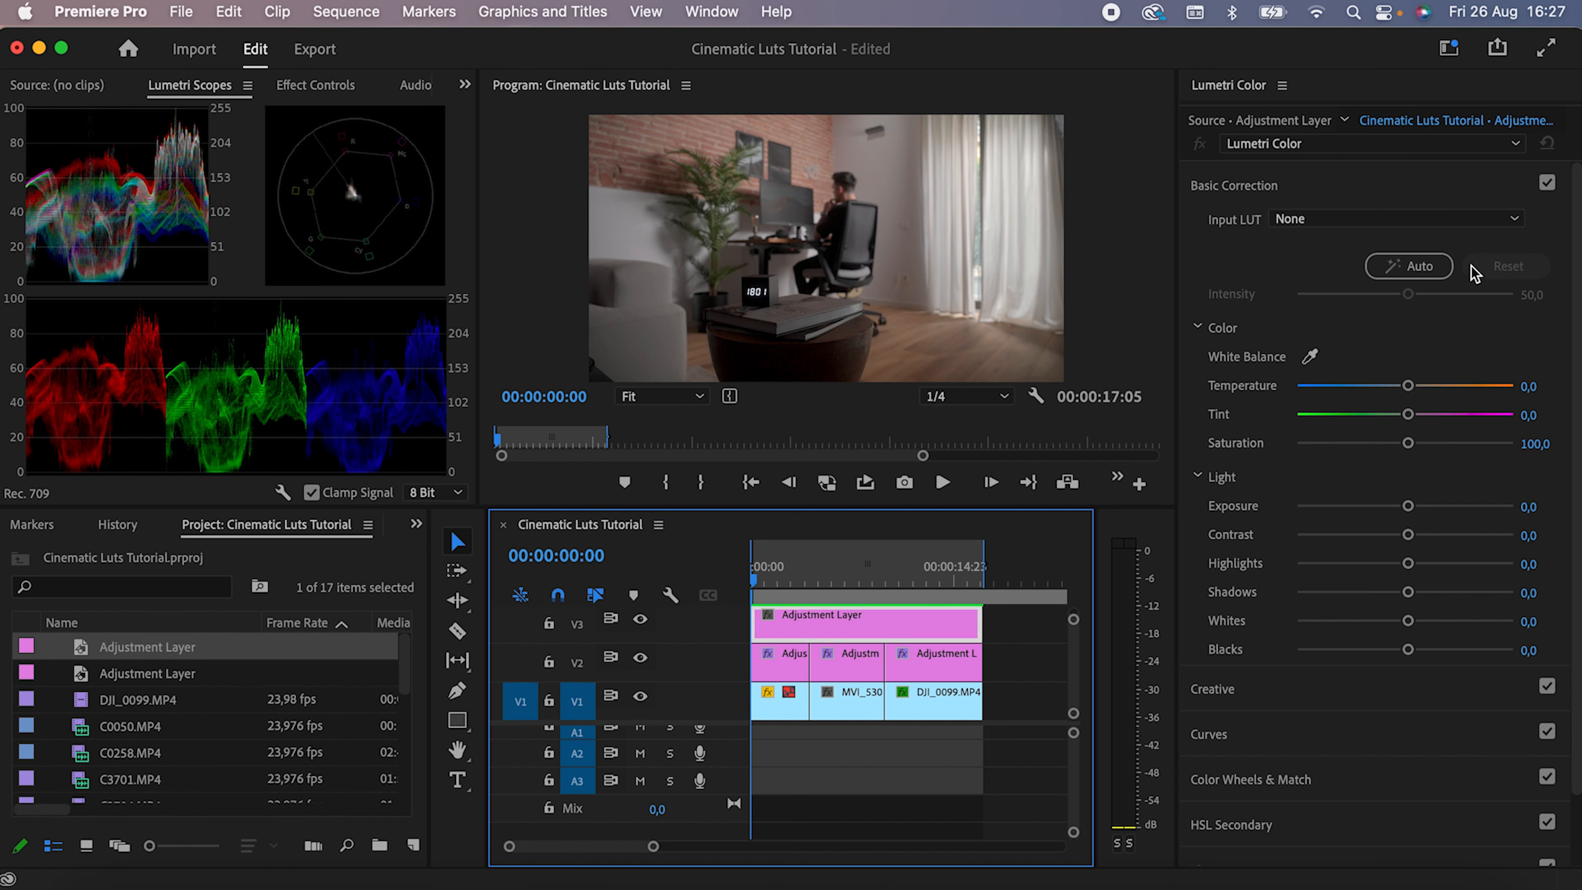
Apply the 05_Orangy creative look to the V3 adjustment layer, set its Intensity to 65, and scrub through the graded sequence.
click(1335, 198)
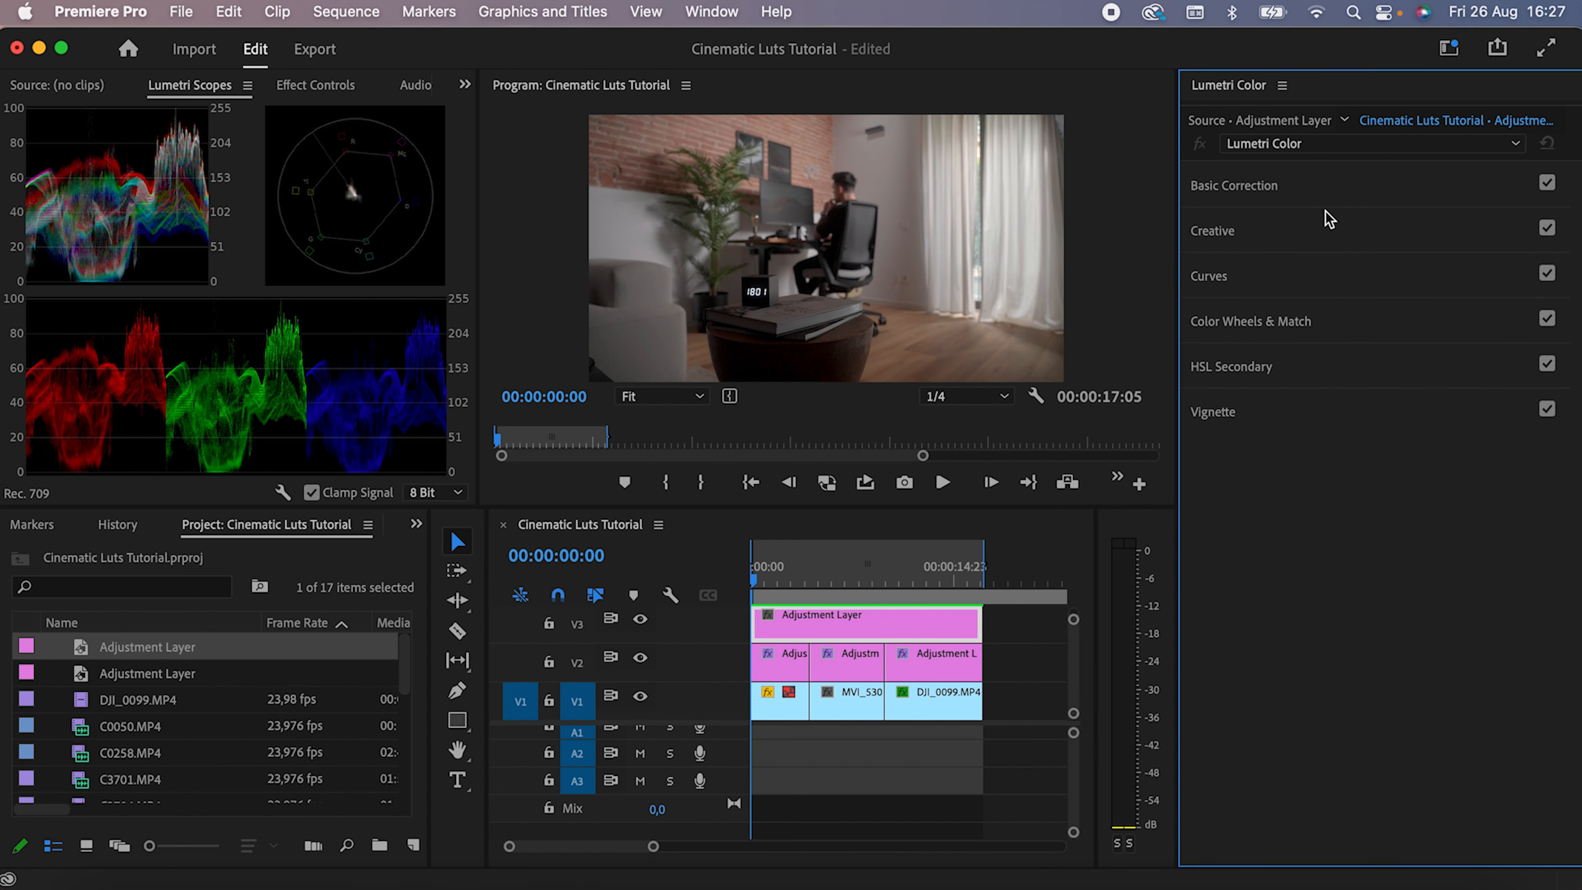
click(1328, 231)
click(1363, 266)
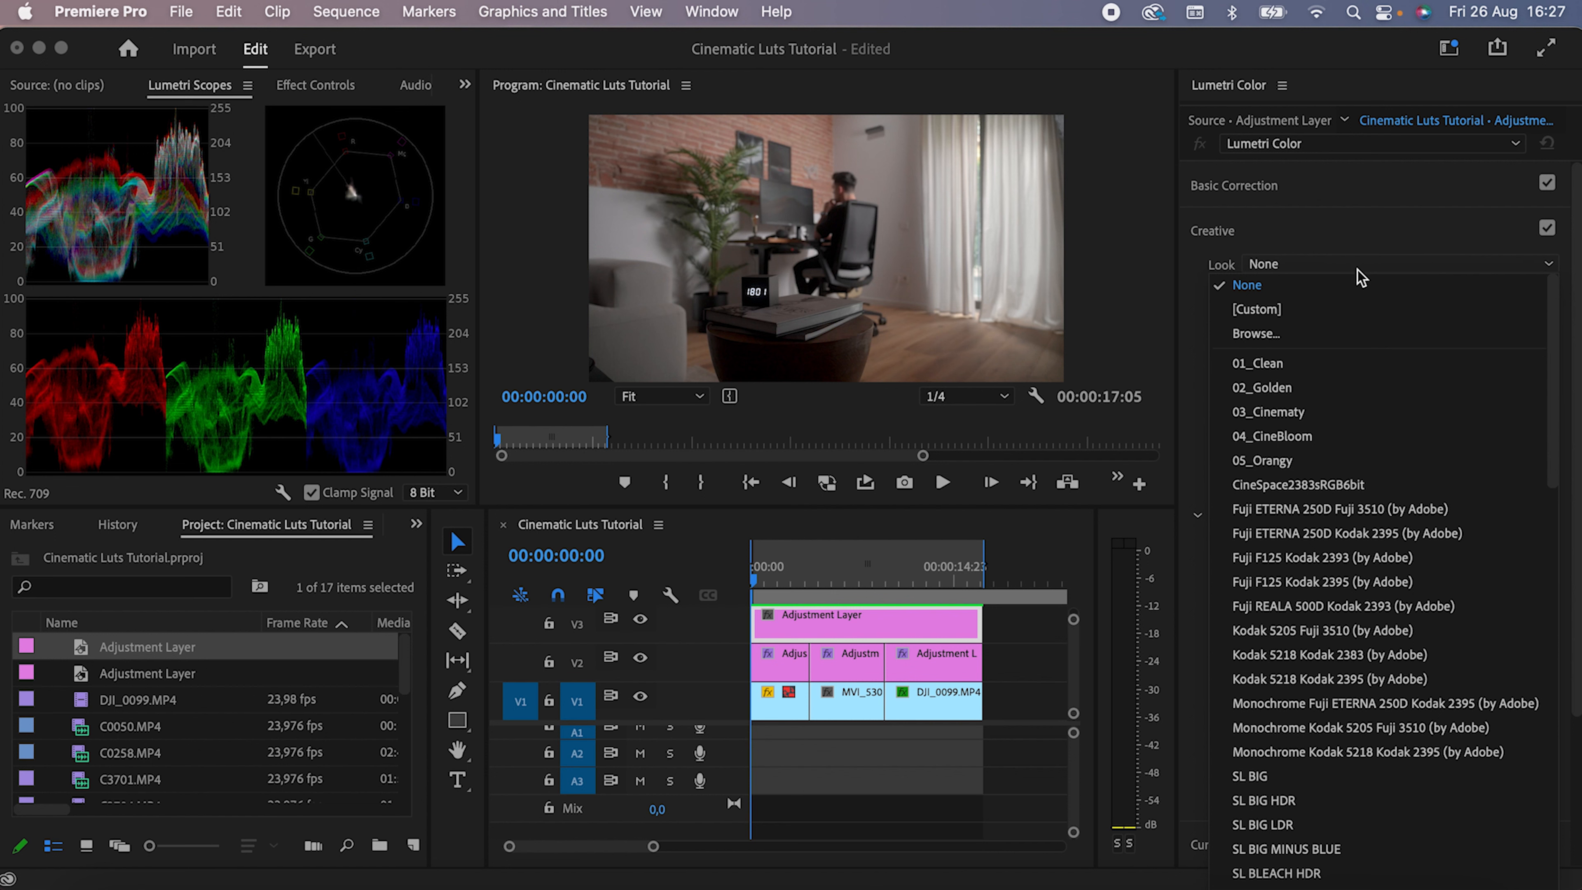
click(1297, 461)
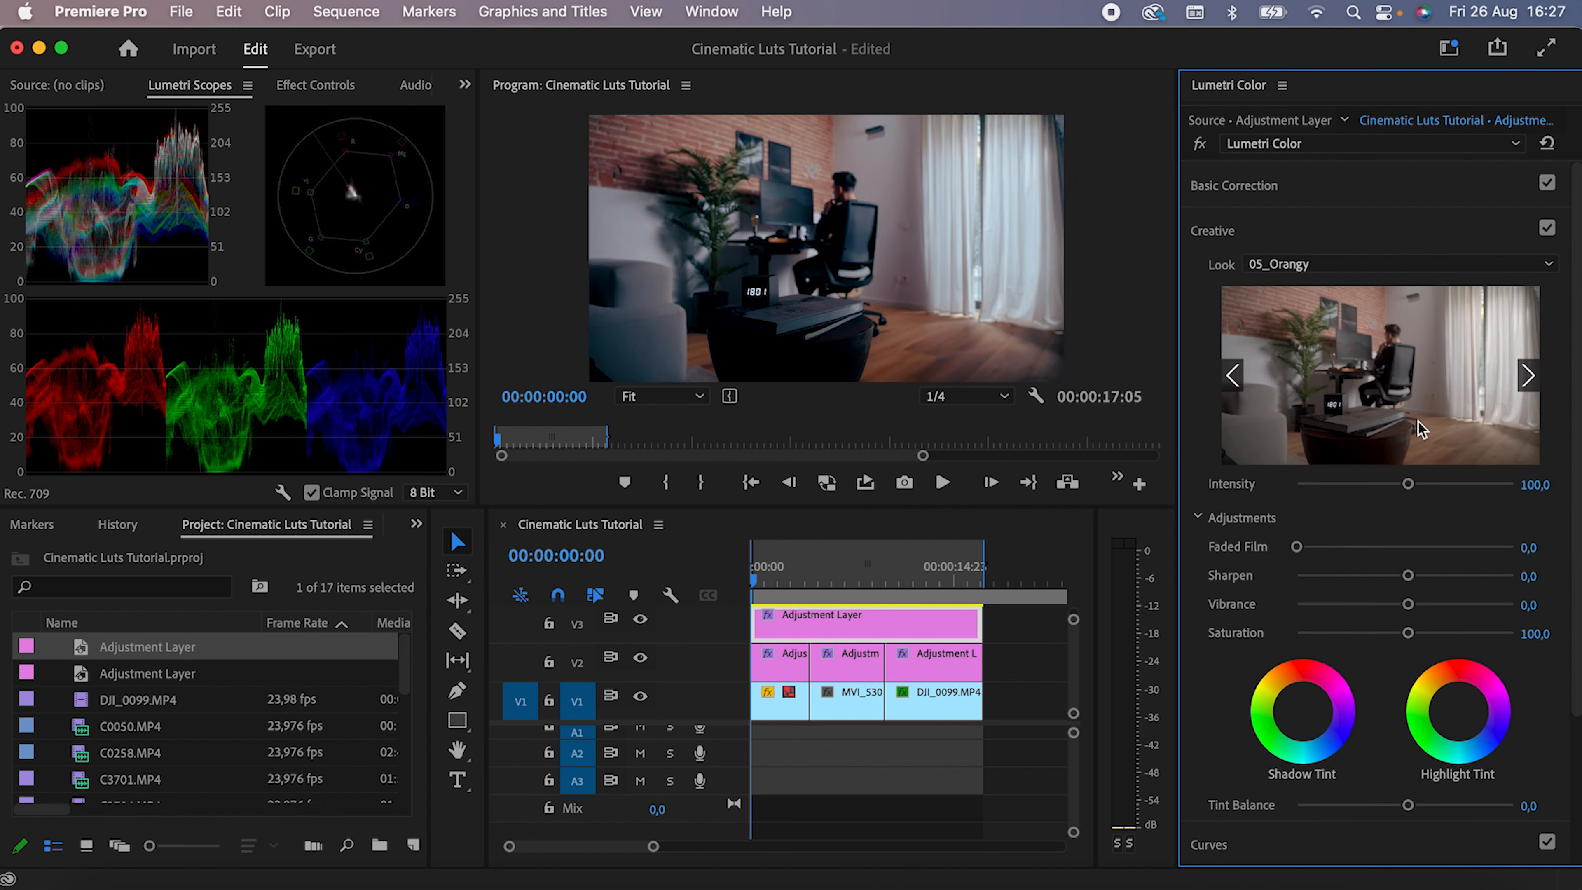
click(1545, 482)
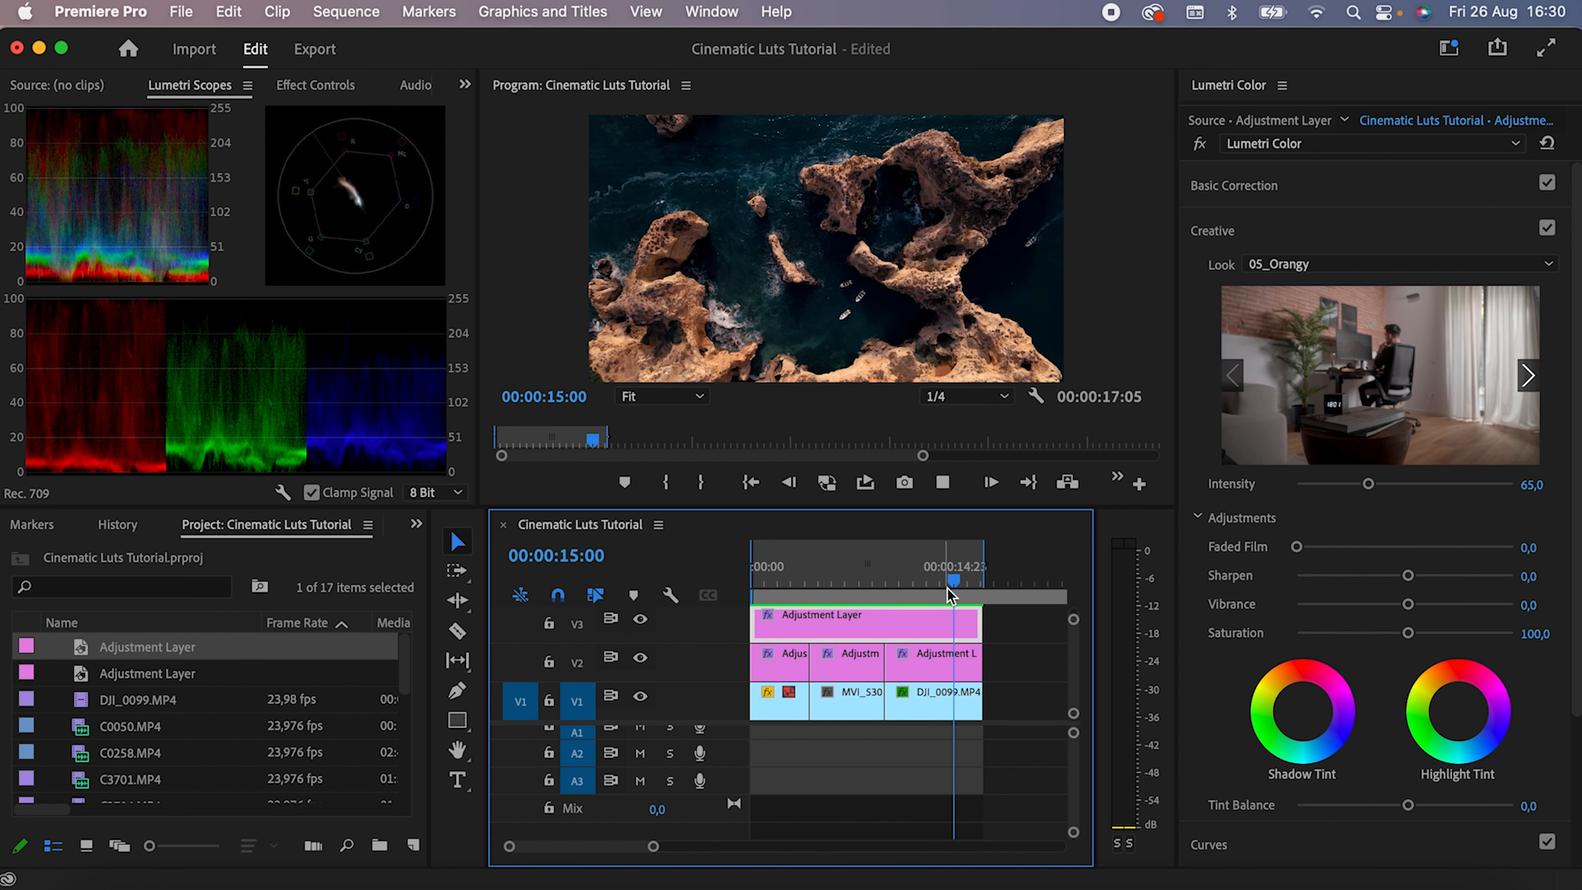
drag(801, 585, 774, 586)
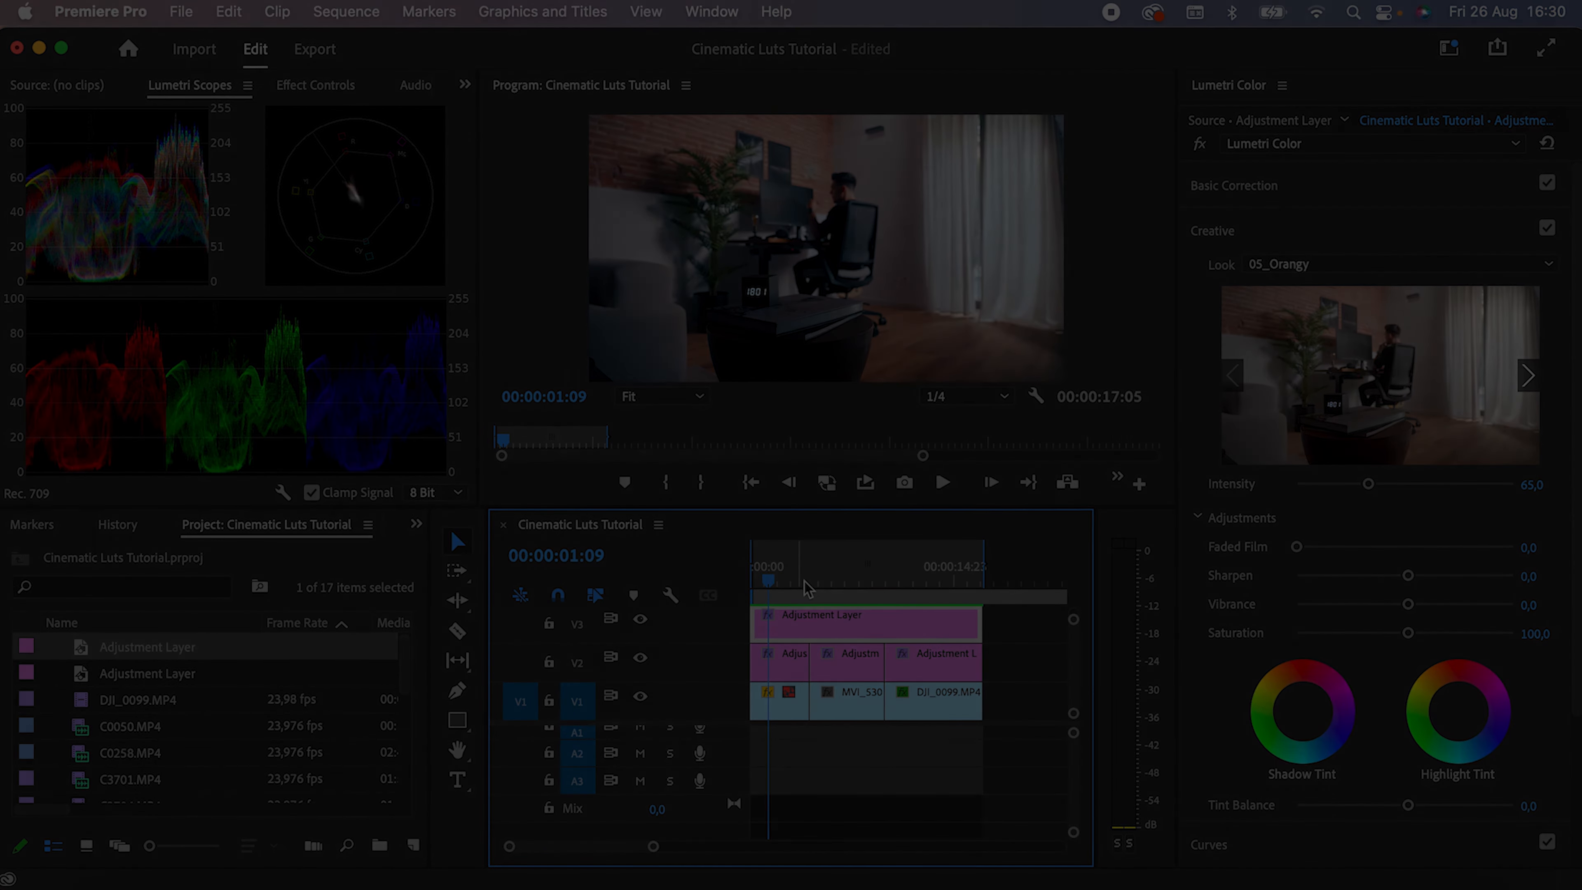